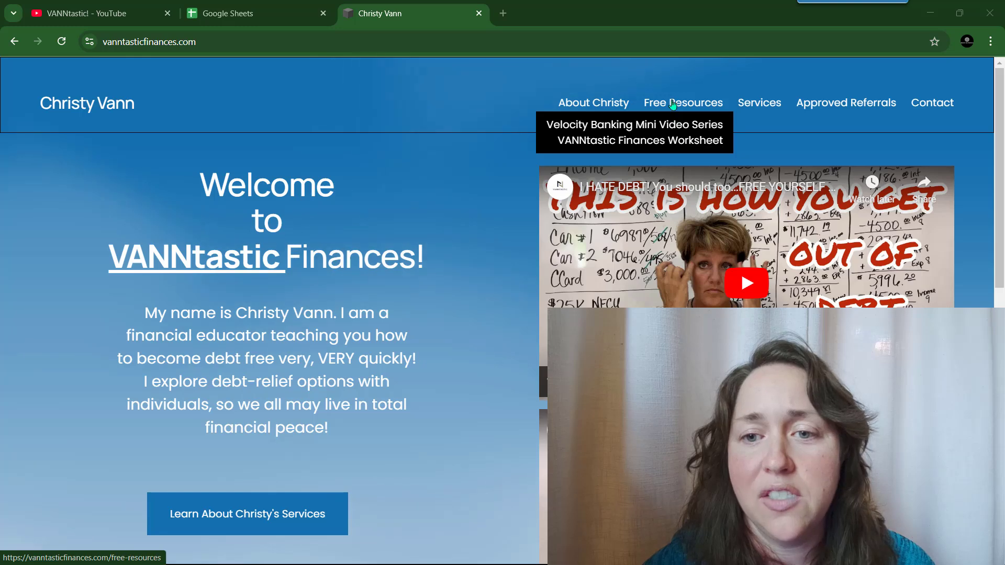
- Request the VANNtastic Finances Worksheet with an email address and download the .xlsx file
left_click(654, 146)
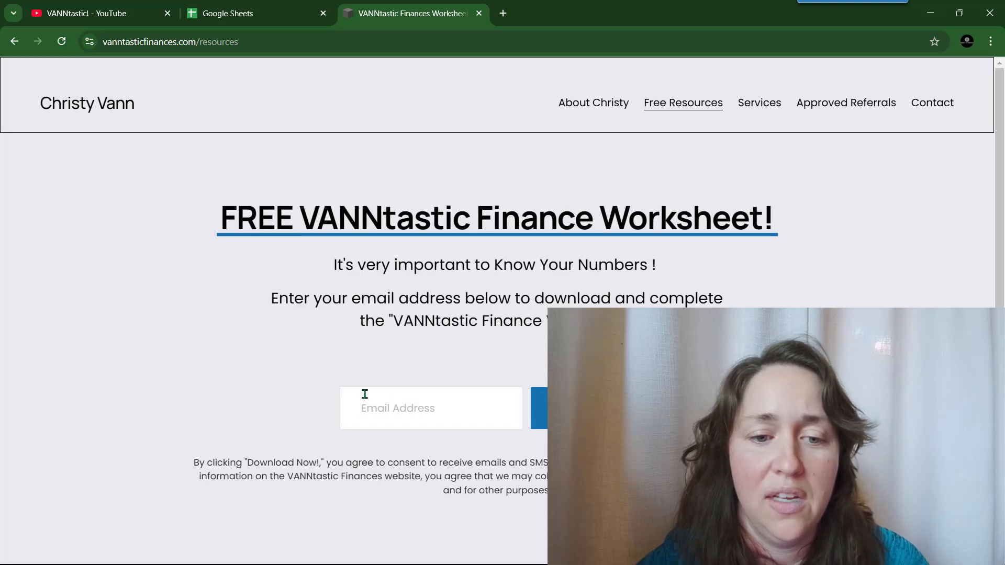
scroll(340, 355, "down", 3)
left_click(429, 280)
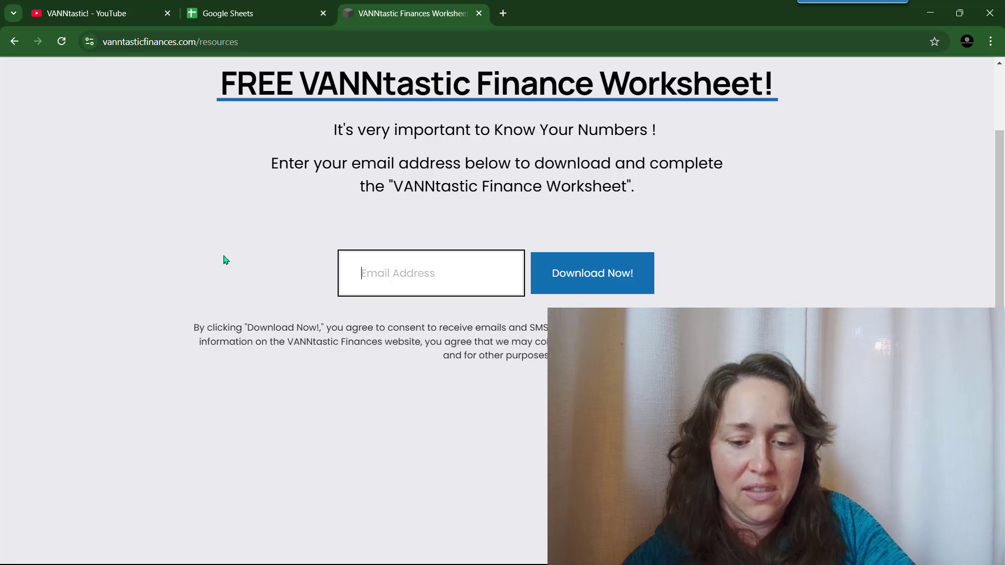
type("moneyon")
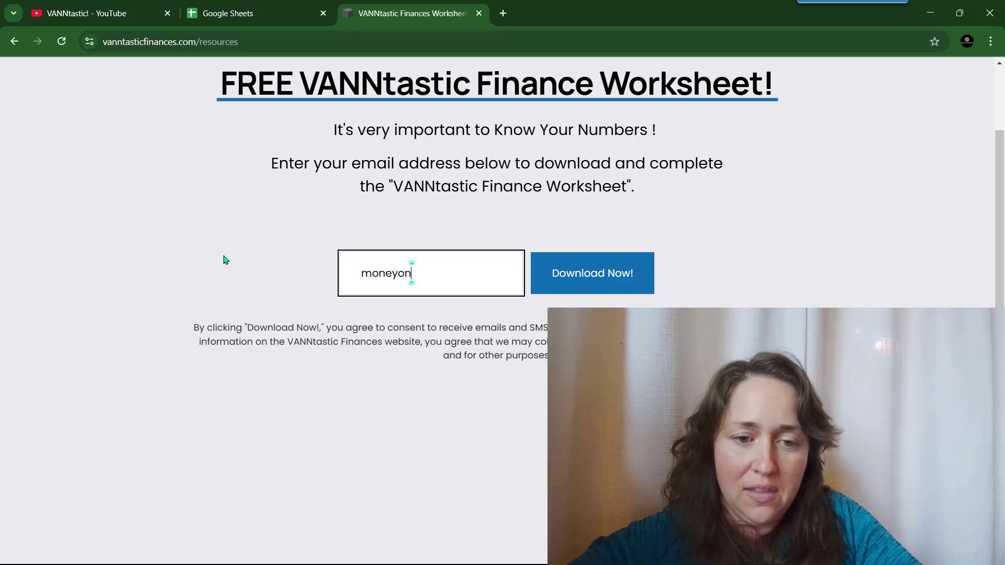
type("purpose")
left_click(628, 276)
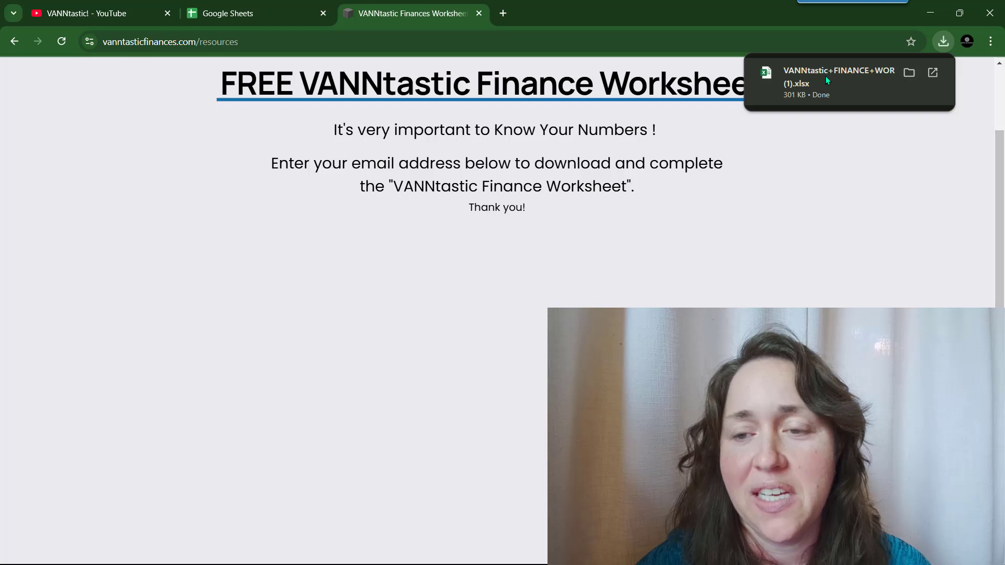
- Open the downloaded finance worksheet in Excel and enable editing
left_click(825, 76)
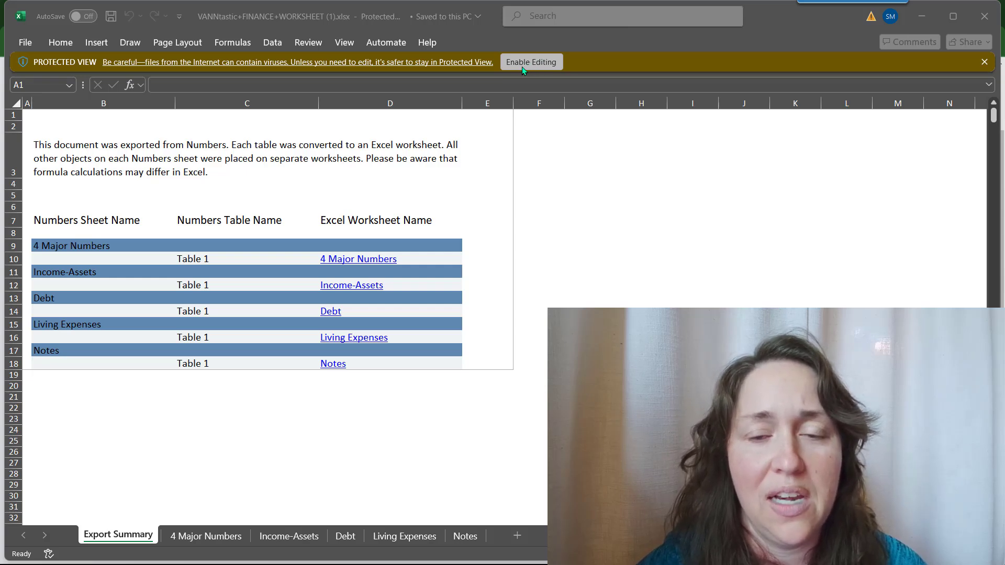
left_click(536, 66)
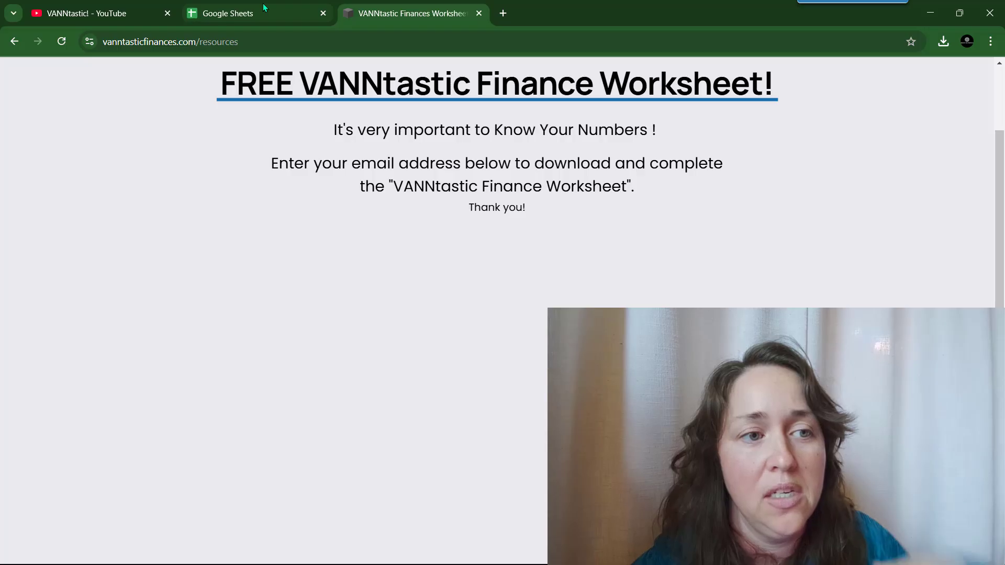
- Upload the VANNtastic+FINANCE+WORKSHEET (1).xlsx file into Google Sheets from a new blank spreadsheet
left_click(267, 13)
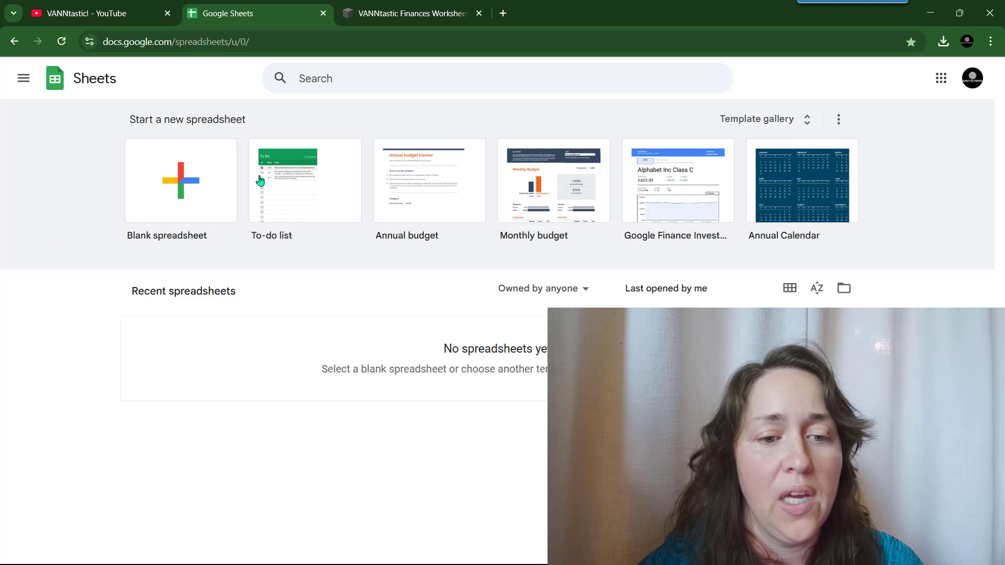
left_click(195, 190)
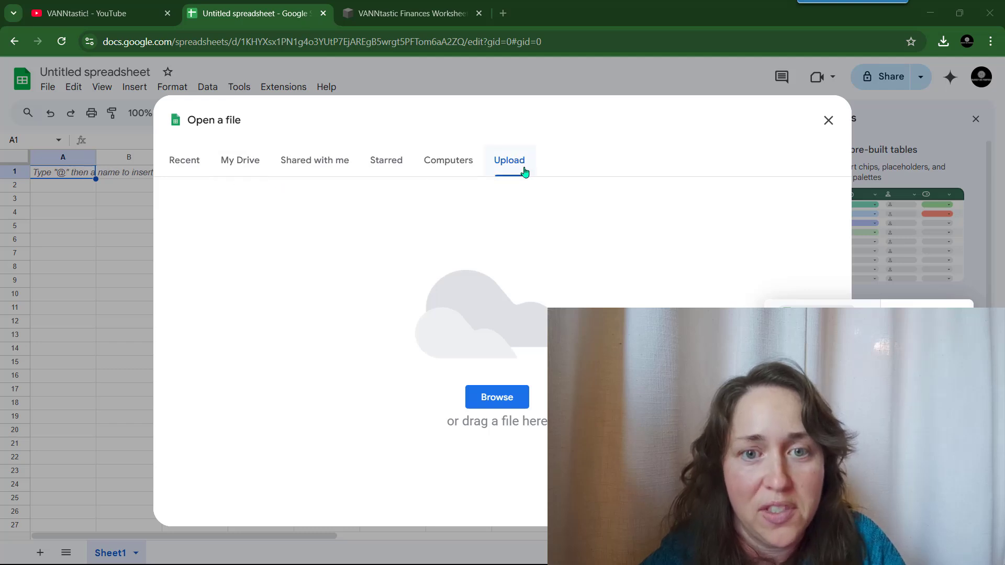
left_click(516, 399)
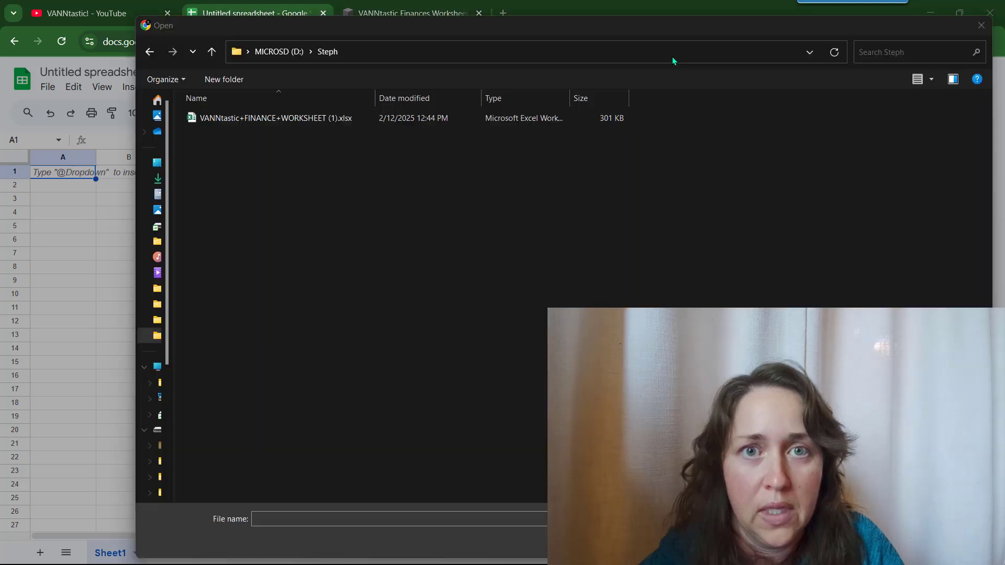
left_click_drag(293, 26, 290, 79)
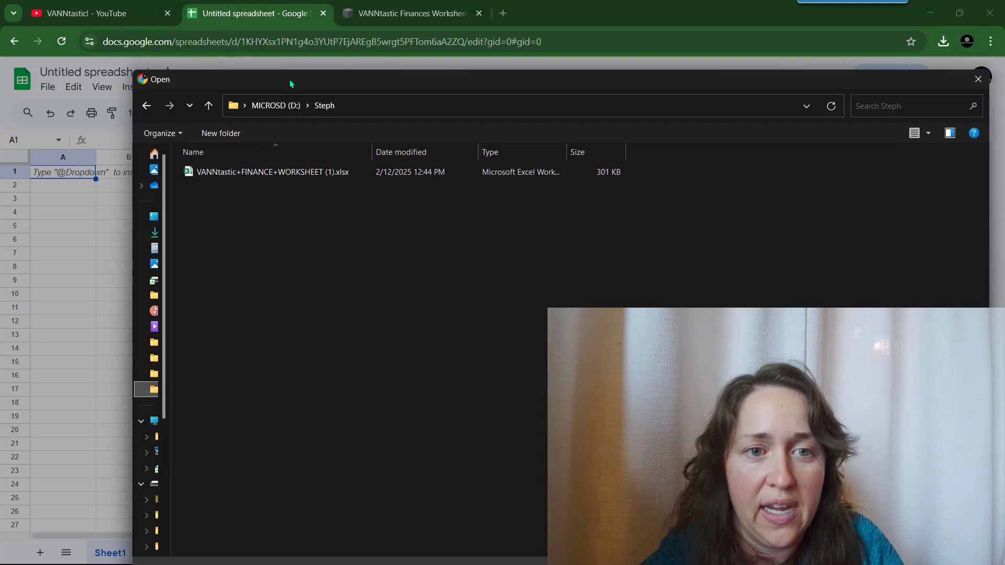
double_click(269, 172)
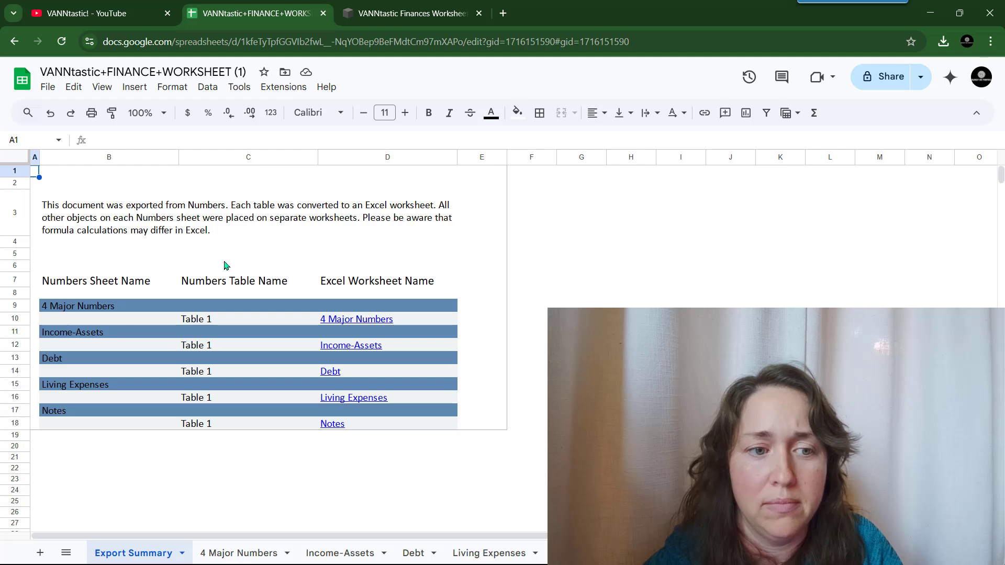
- Review the 4 Major Numbers Financial Summary and select the Mo Income cell F4
left_click(240, 552)
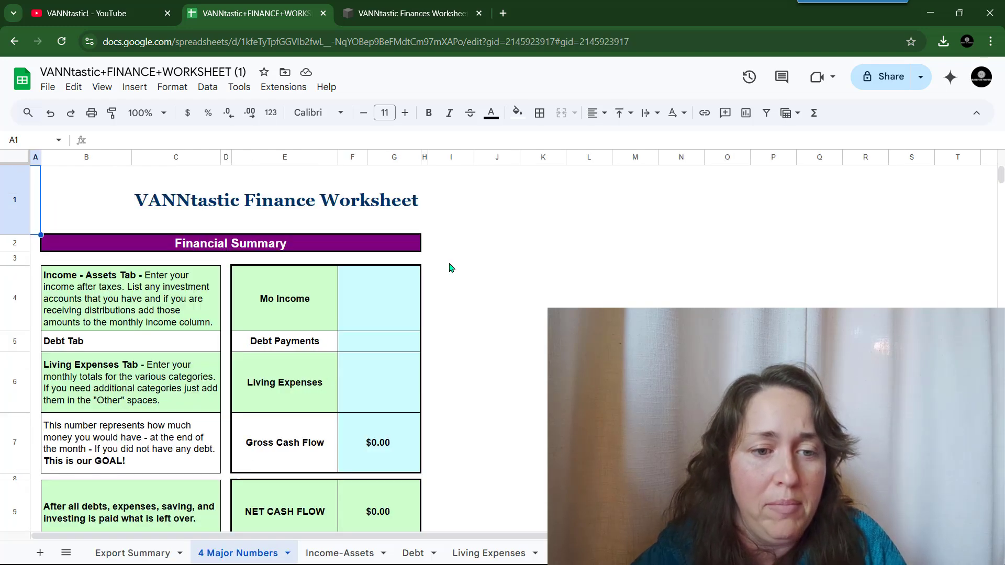
scroll(451, 268, "down", 3)
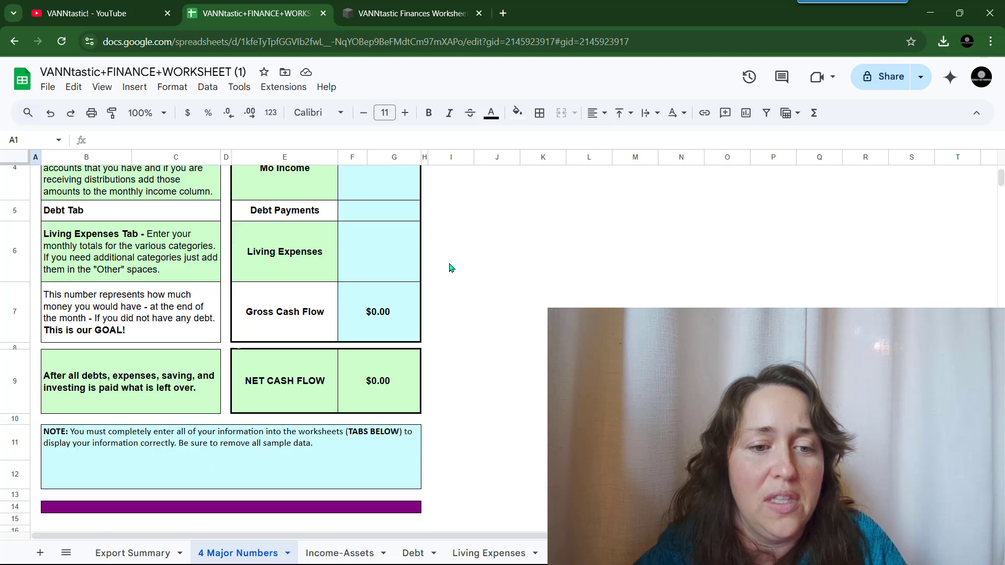
scroll(451, 268, "up", 3)
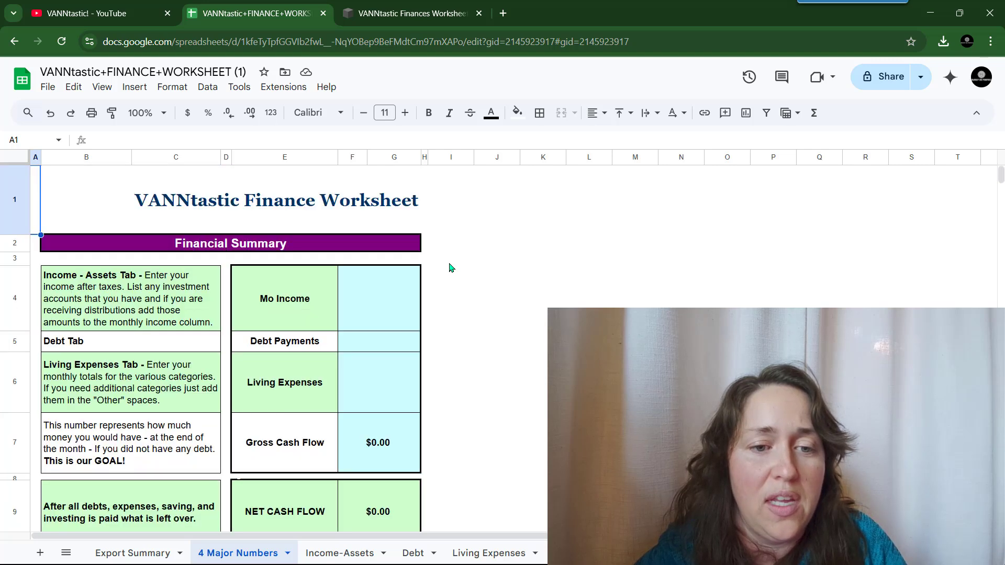
left_click(376, 297)
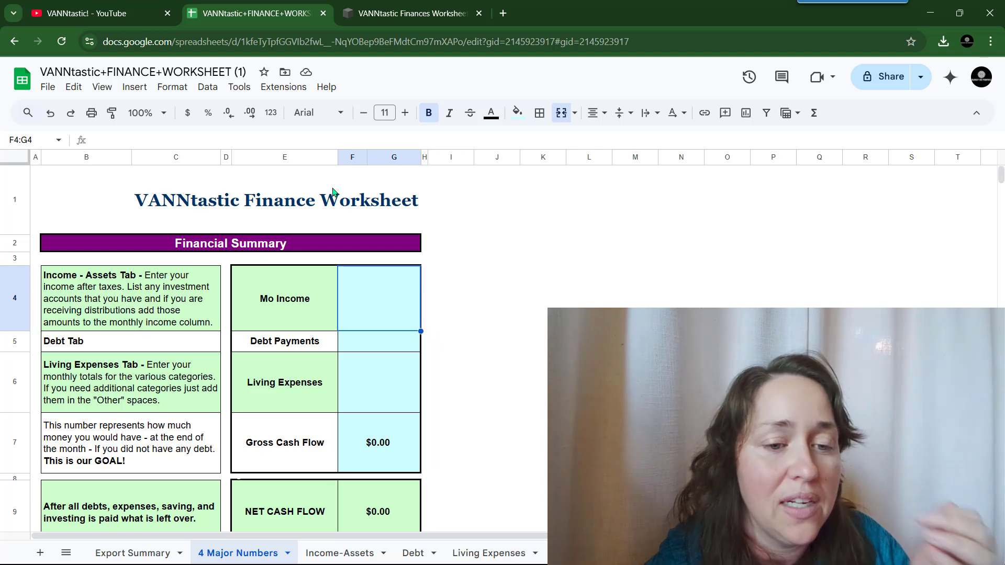
- Enter the formula =J5 in the Mo Income cell
left_click(381, 269)
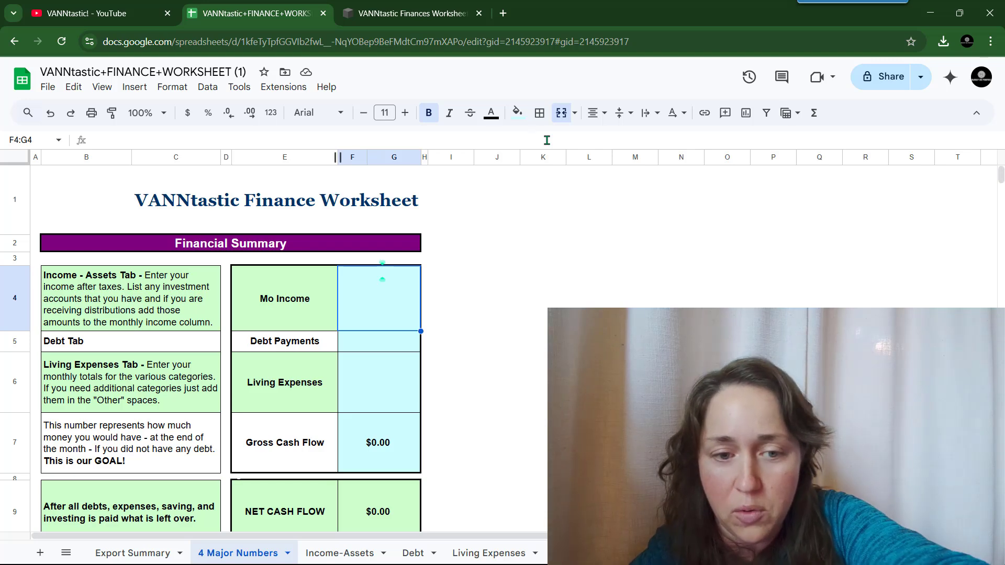
type("=")
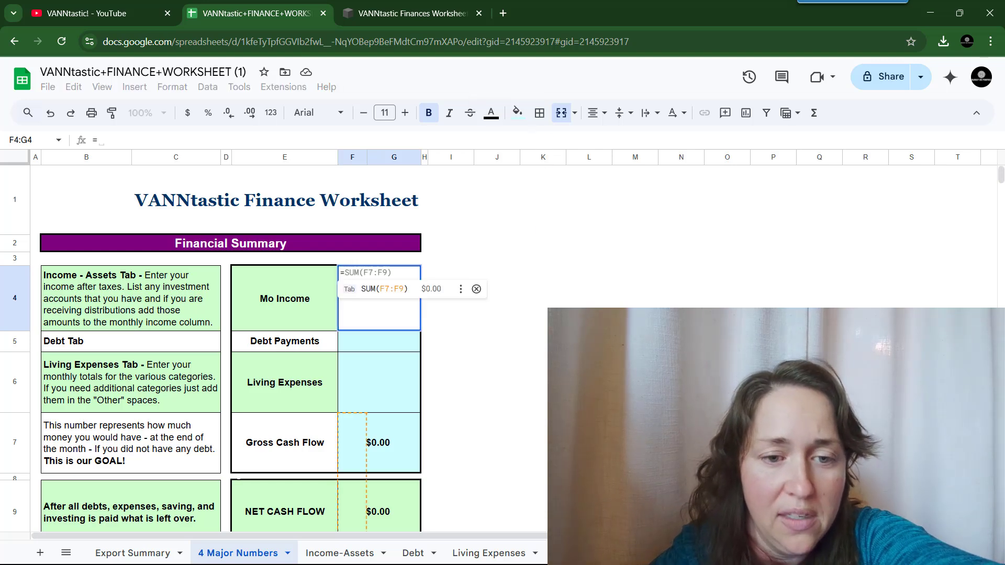
left_click(505, 345)
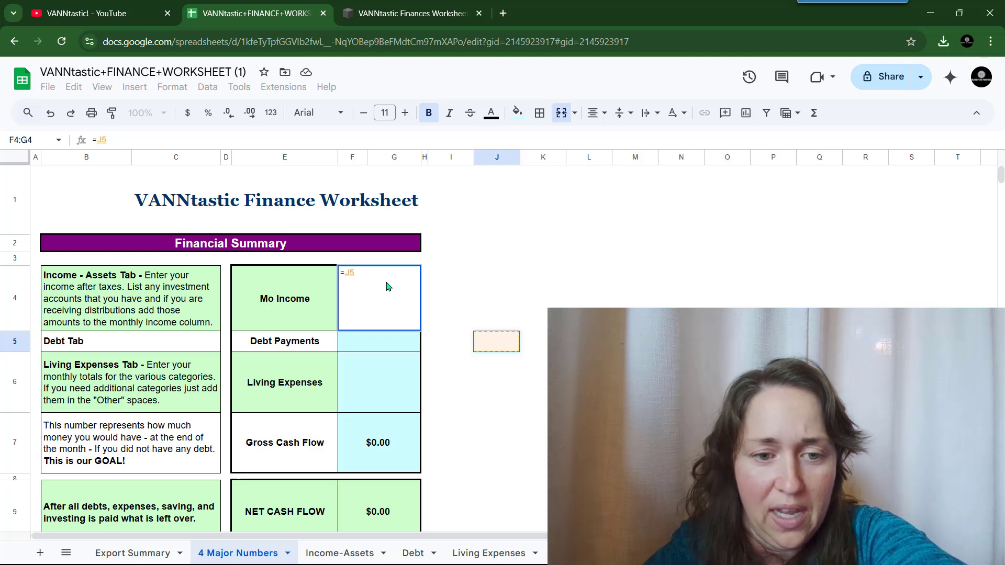
key("Tab")
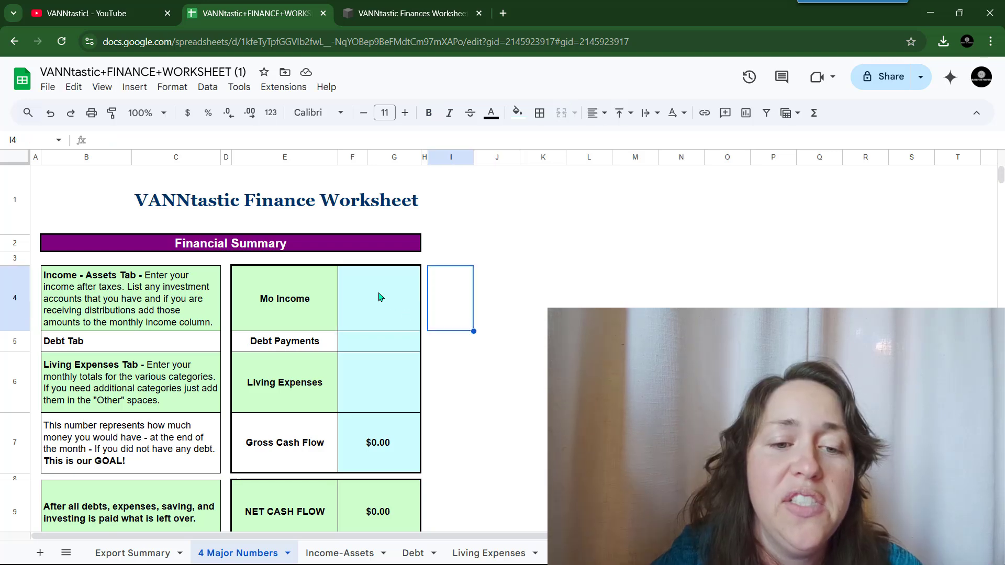
- Try placeholder text in Mo Income, erase it, and start a new formula with =
left_click(379, 307)
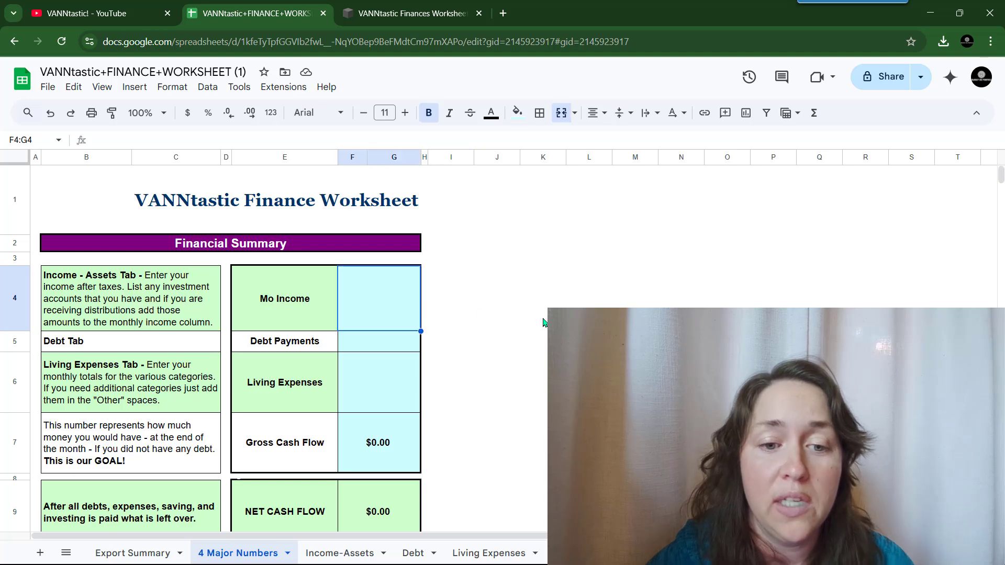
type("fsafasfasf")
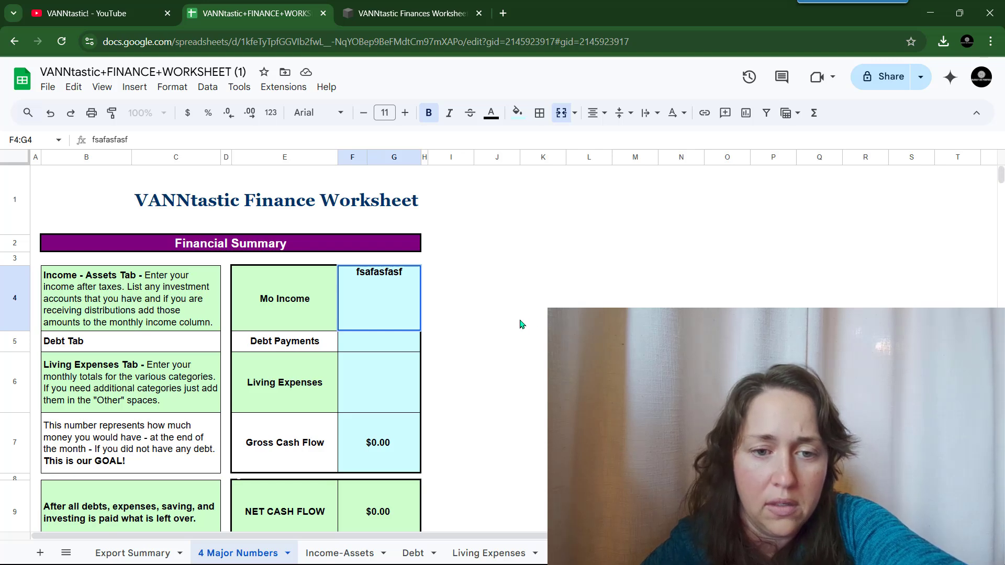
key("Return")
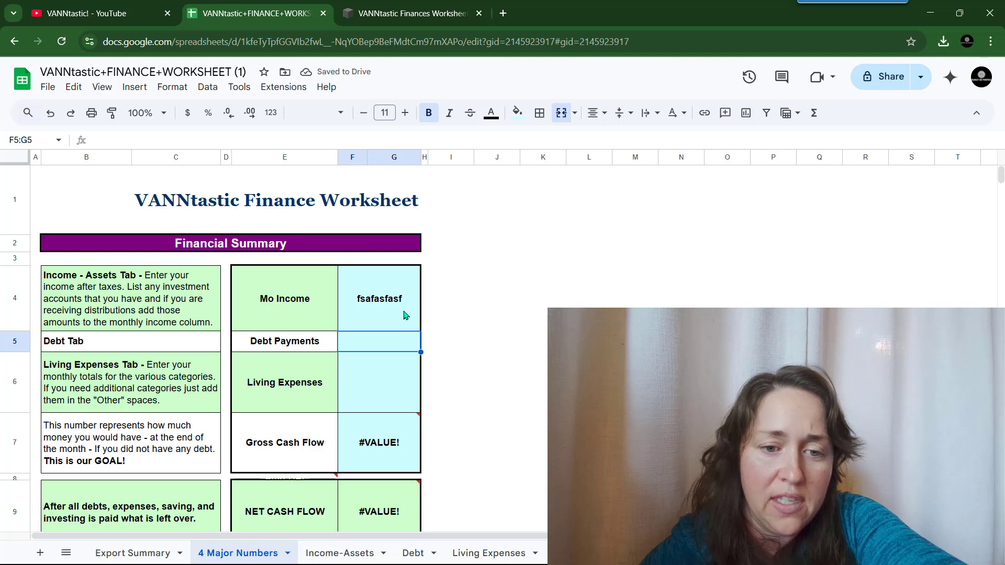
left_click(405, 315)
double_click(406, 314)
left_click_drag(410, 271, 355, 272)
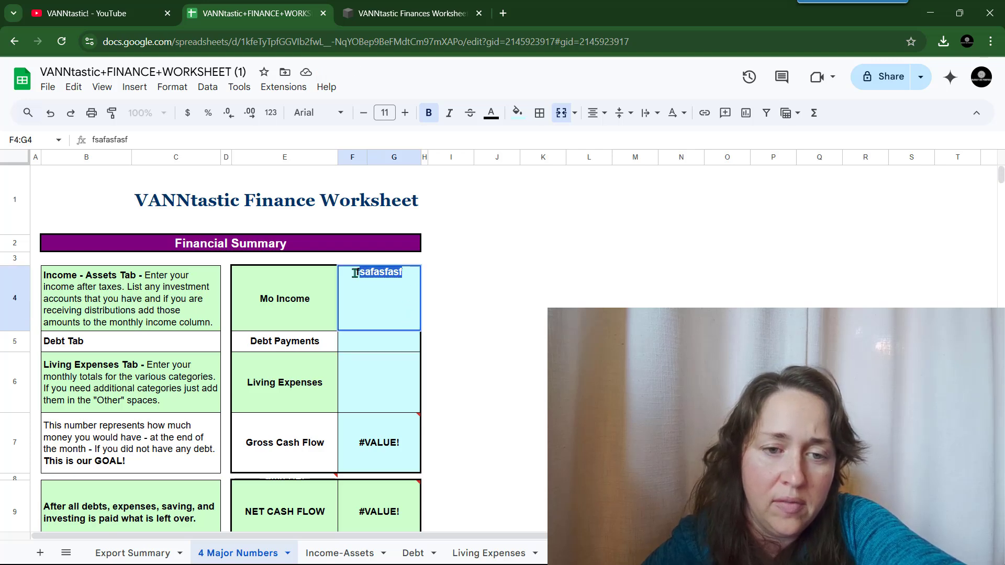
key("BackSpace")
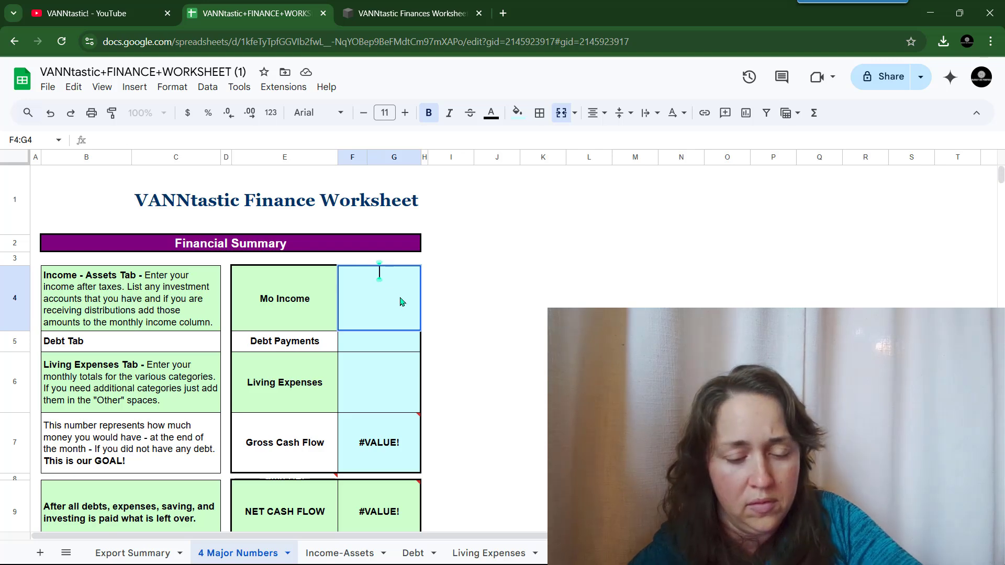
type("fasdfasdff")
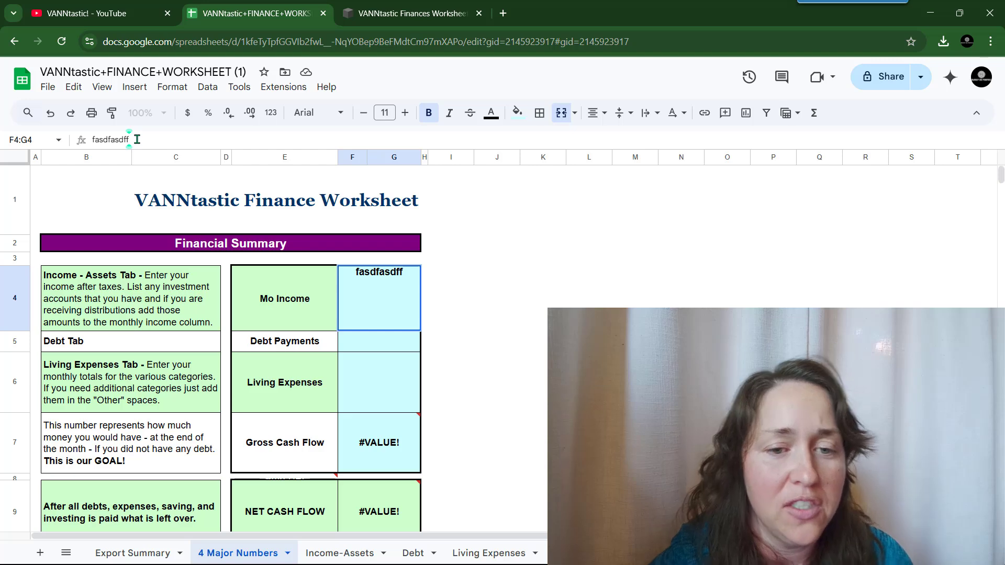
key("BackSpace")
key("BackSpace")
key("BackSpace")
key("BackSpace")
key("BackSpace")
key("BackSpace")
key("BackSpace")
key("BackSpace")
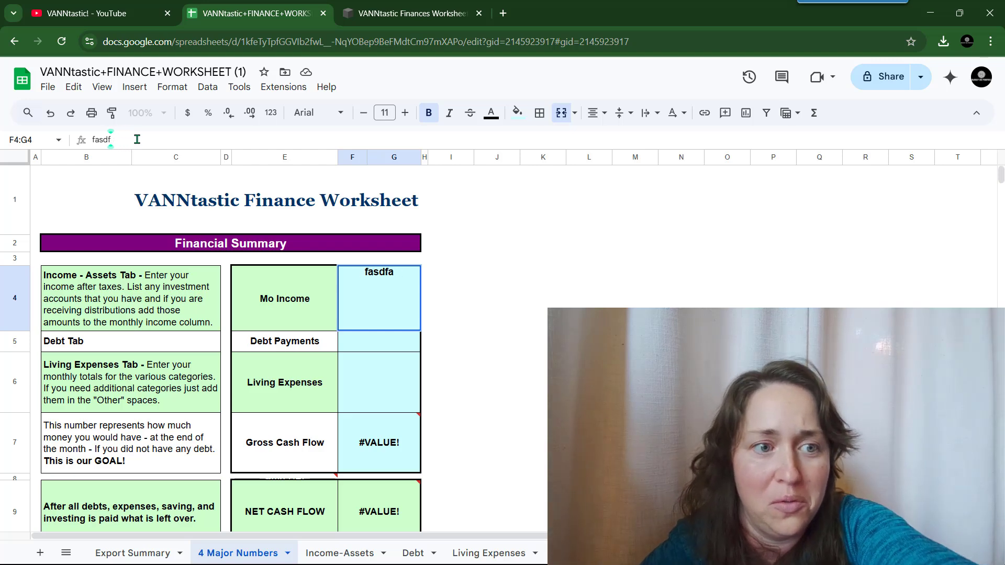
key("BackSpace")
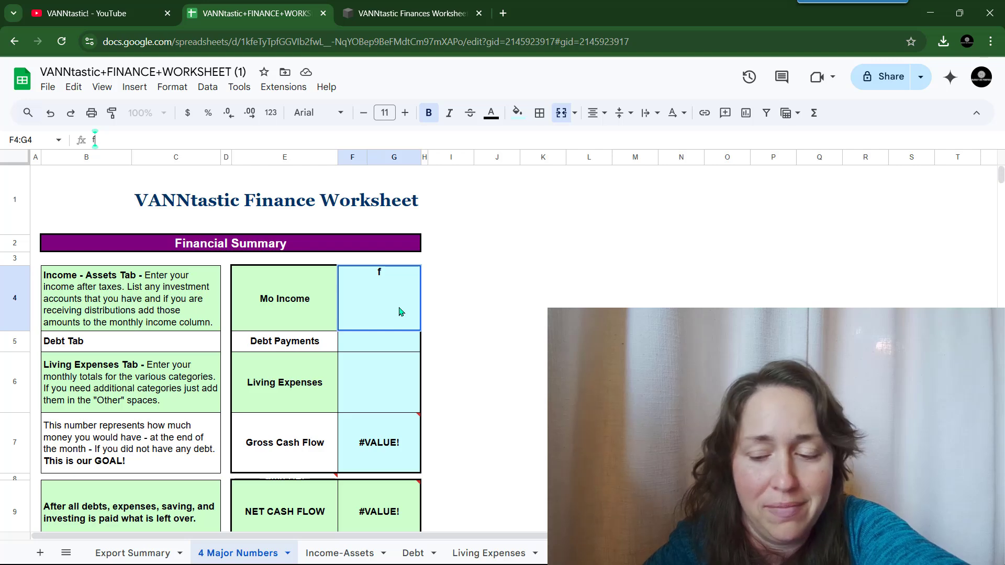
key("BackSpace")
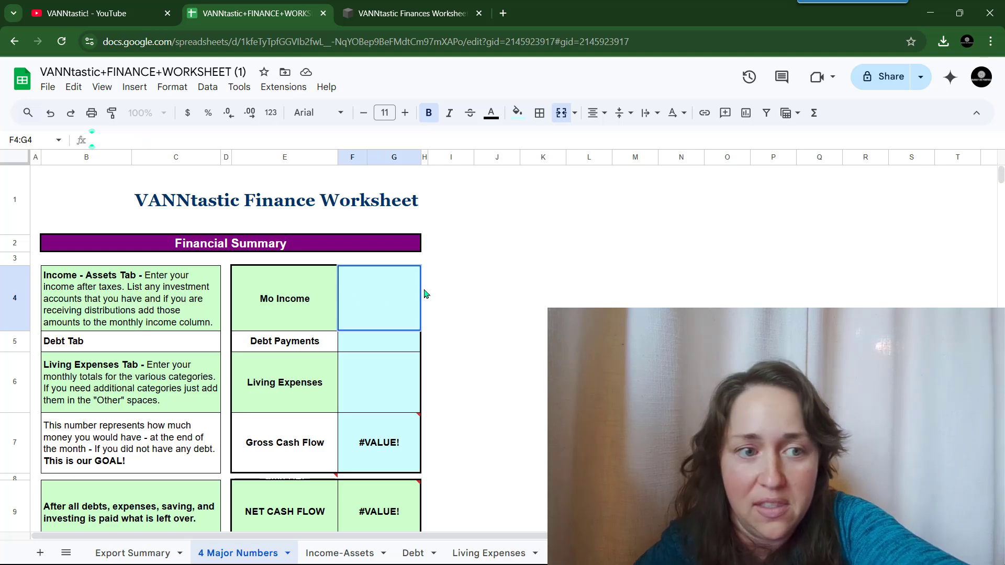
type("=")
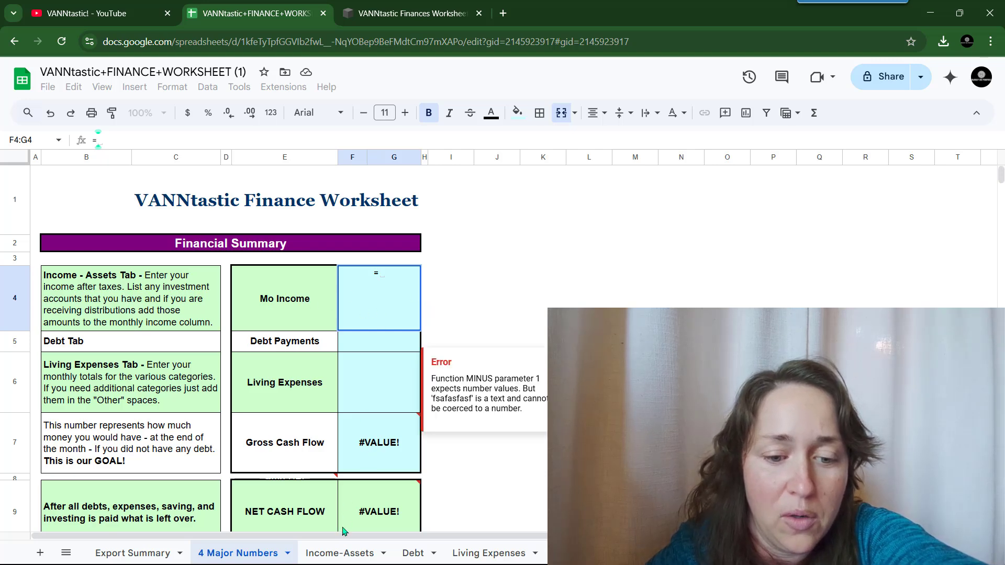
- Link Mo Income to ='Income-Assets'!D51, the TOTAL INCOME & ASSETS cell
left_click(343, 551)
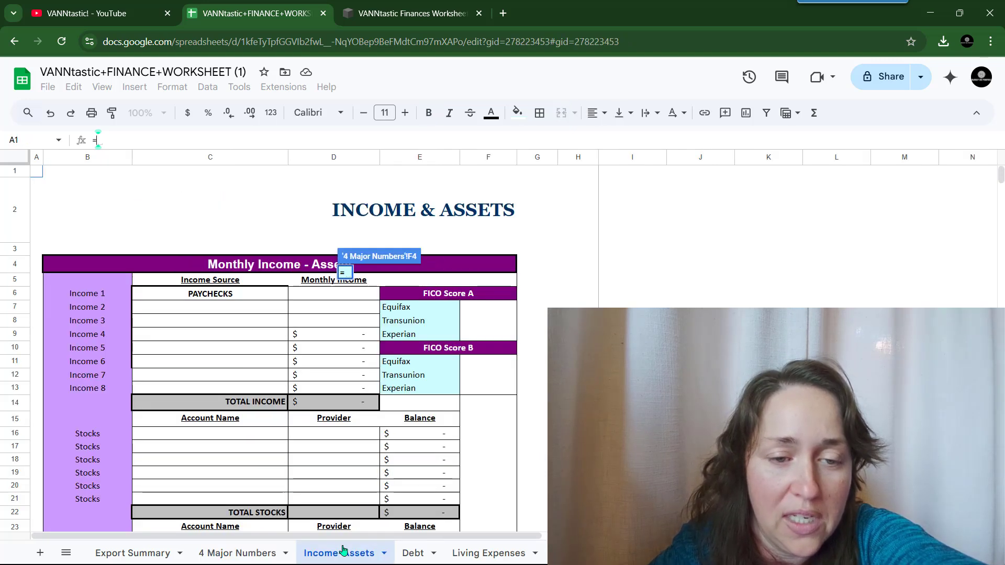
scroll(405, 375, "down", 10)
scroll(402, 375, "down", 4)
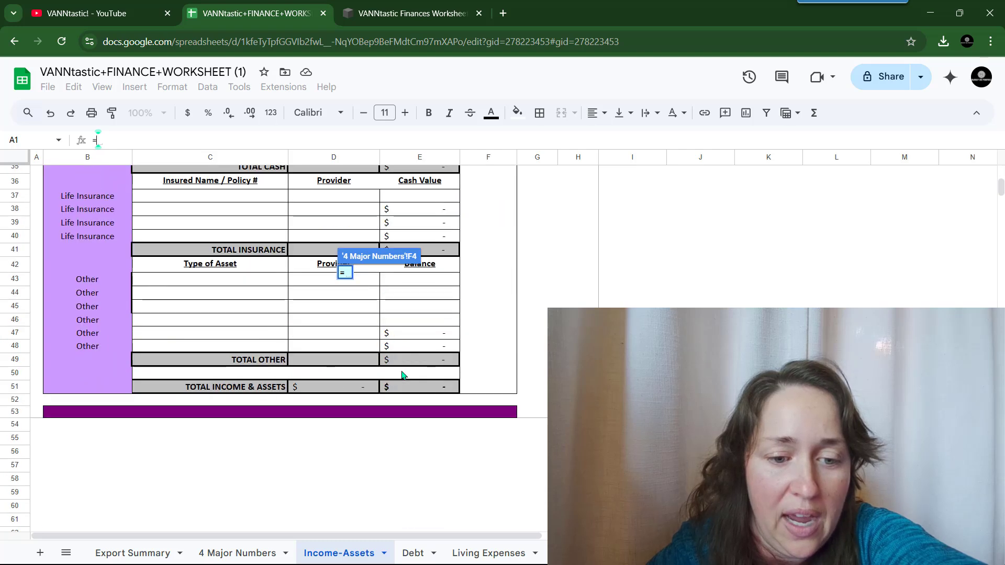
left_click(329, 387)
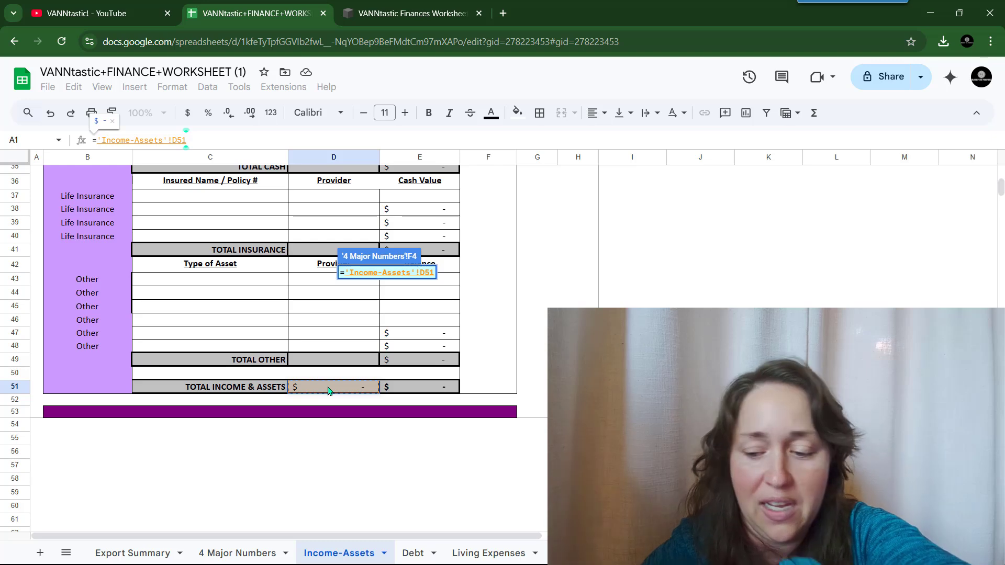
key("Return")
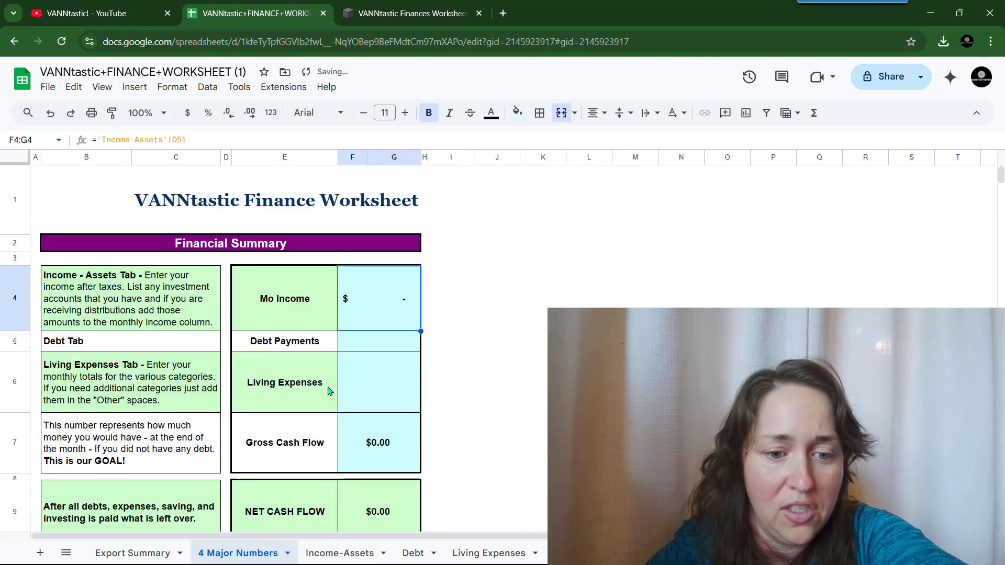
left_click(455, 308)
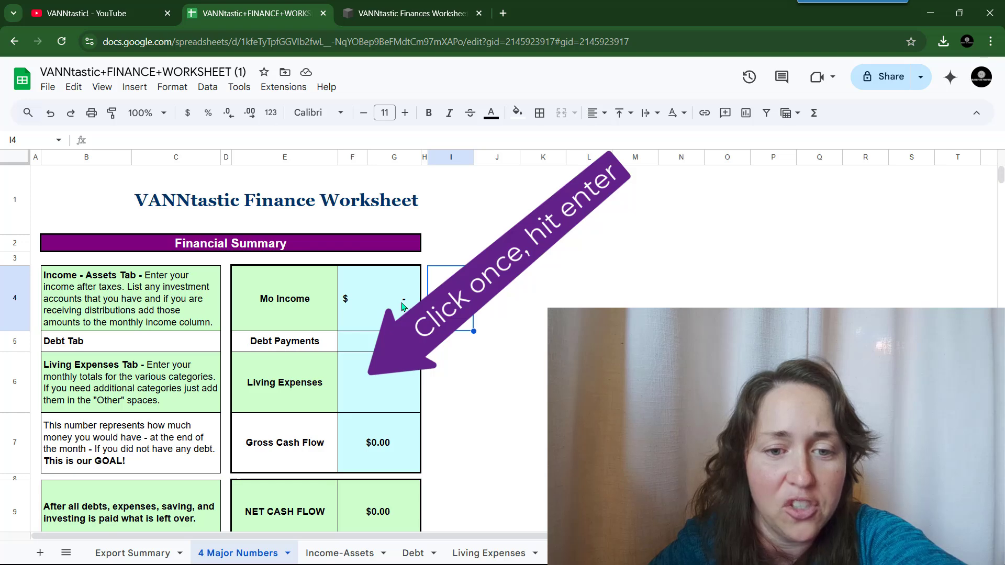
- Enter 500 as TOTAL INCOME & ASSETS in Income-Assets cell D51 and check the summary
left_click(335, 551)
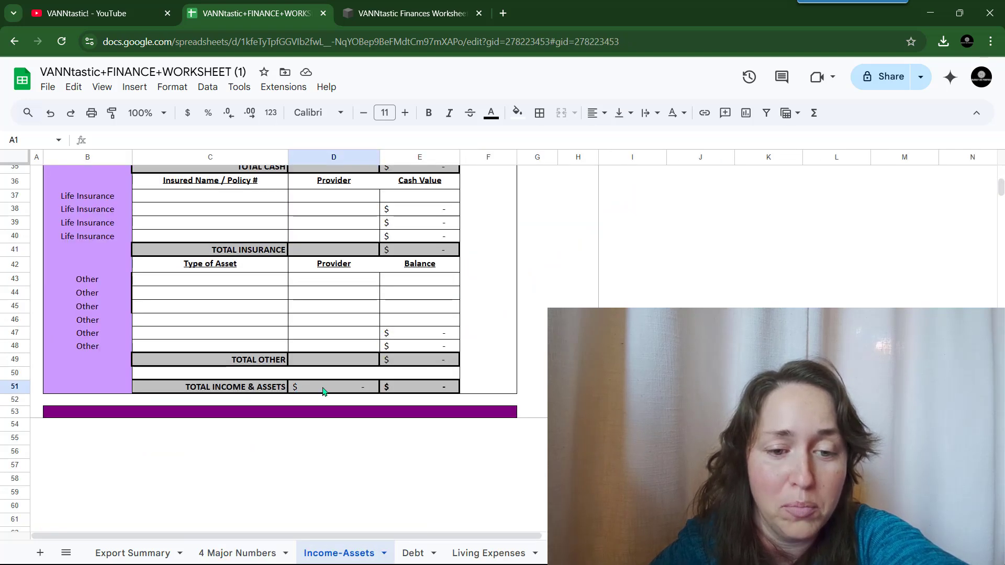
type("500")
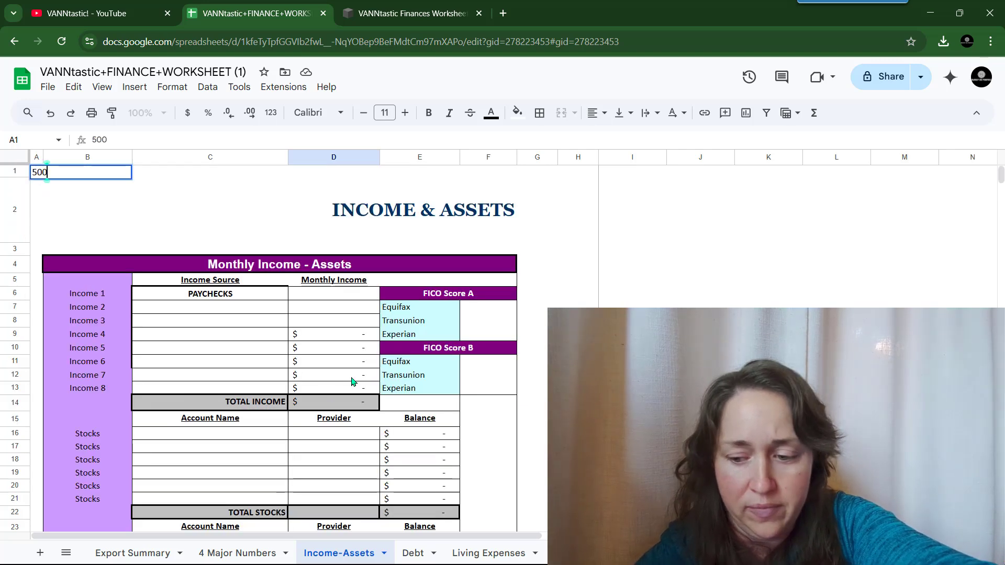
key("Return")
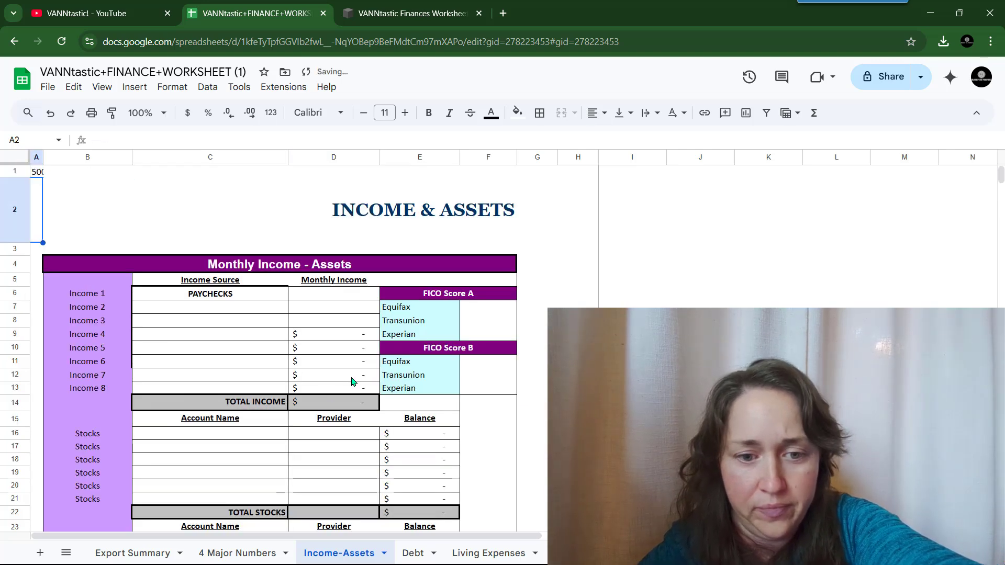
scroll(352, 381, "down", 10)
scroll(348, 384, "up", 3)
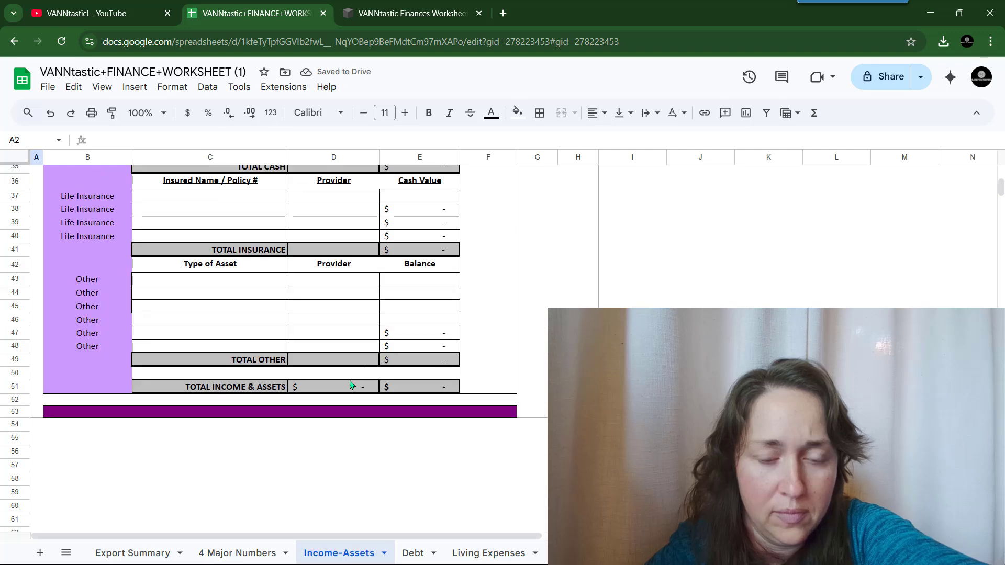
left_click(341, 387)
type("500")
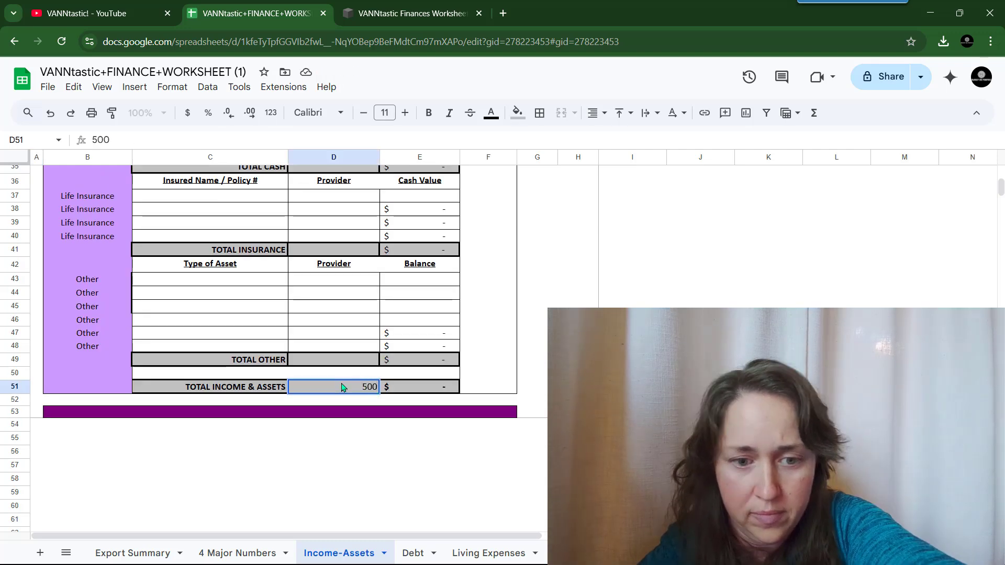
key("Return")
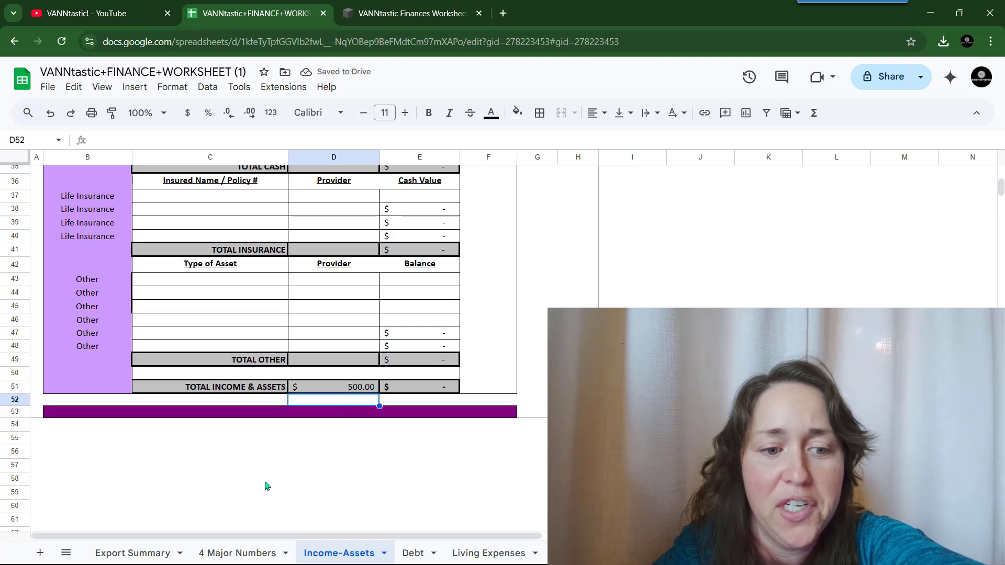
left_click(232, 552)
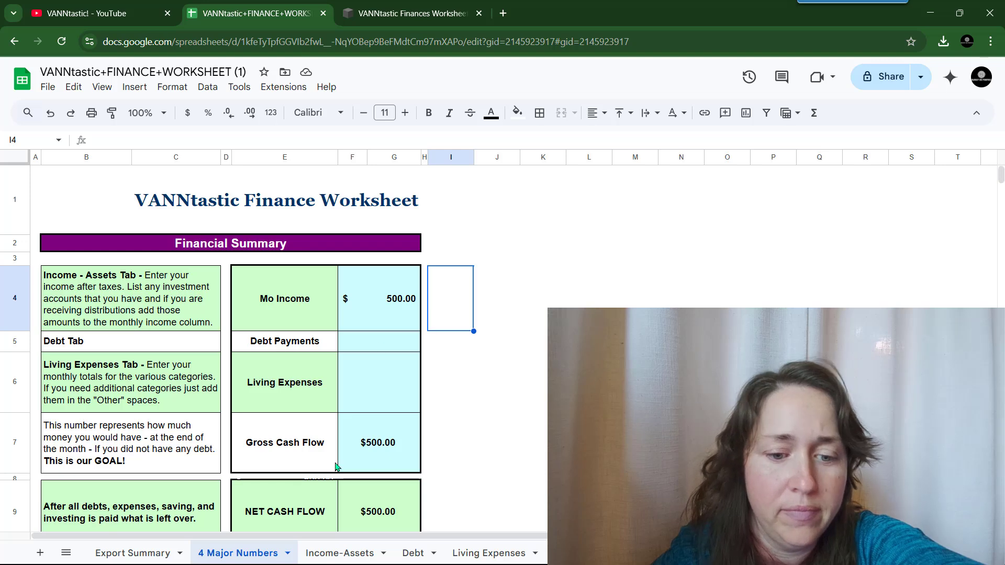
- Link Debt Payments to the Debt sheet's TOTAL DEBT cell with =Debt!F56
left_click(393, 346)
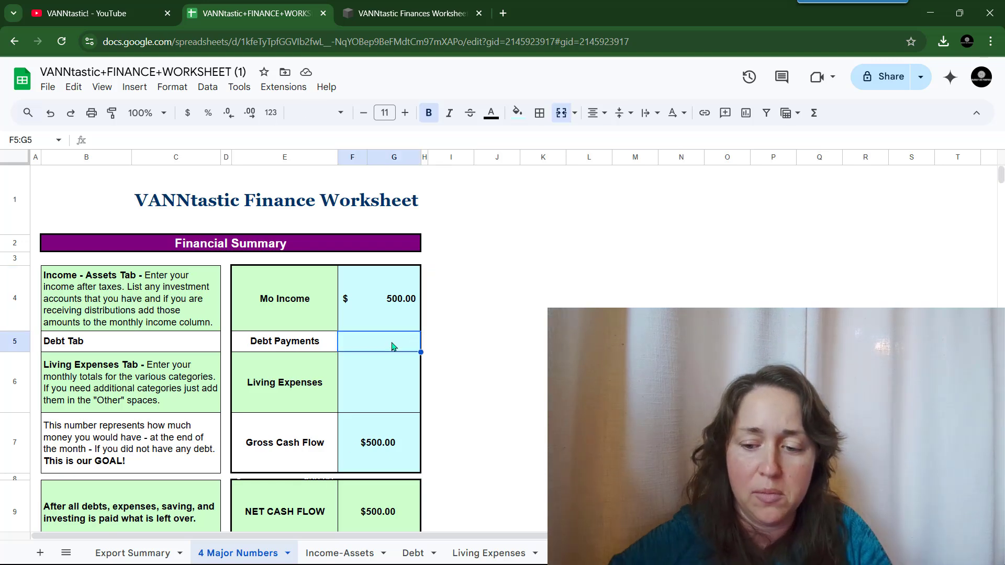
type("=")
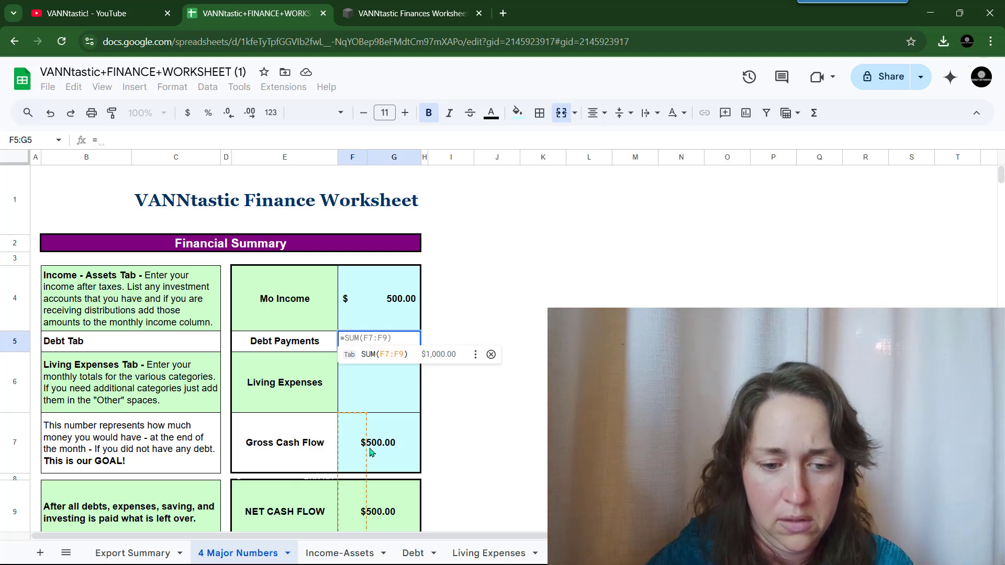
left_click(412, 552)
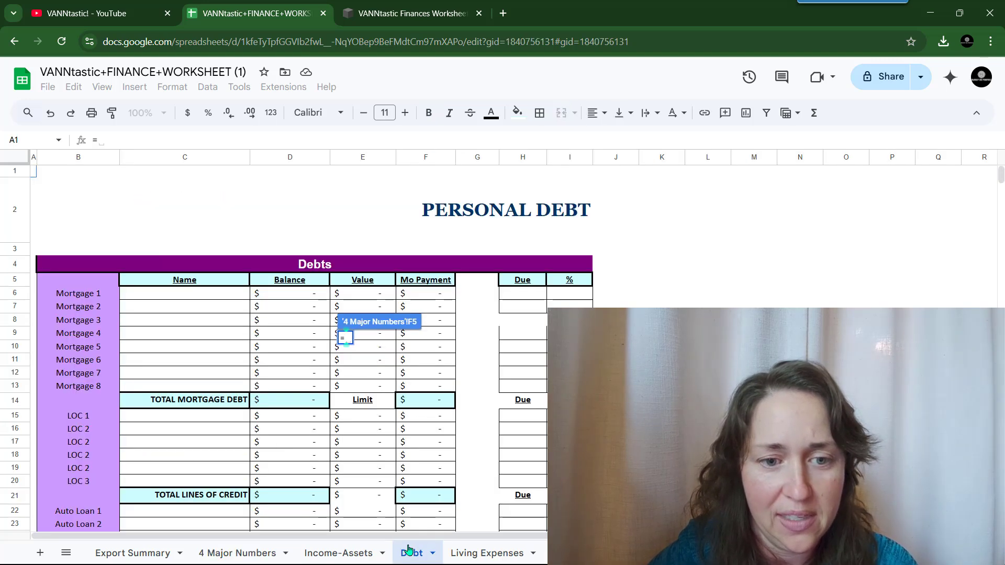
scroll(413, 468, "down", 10)
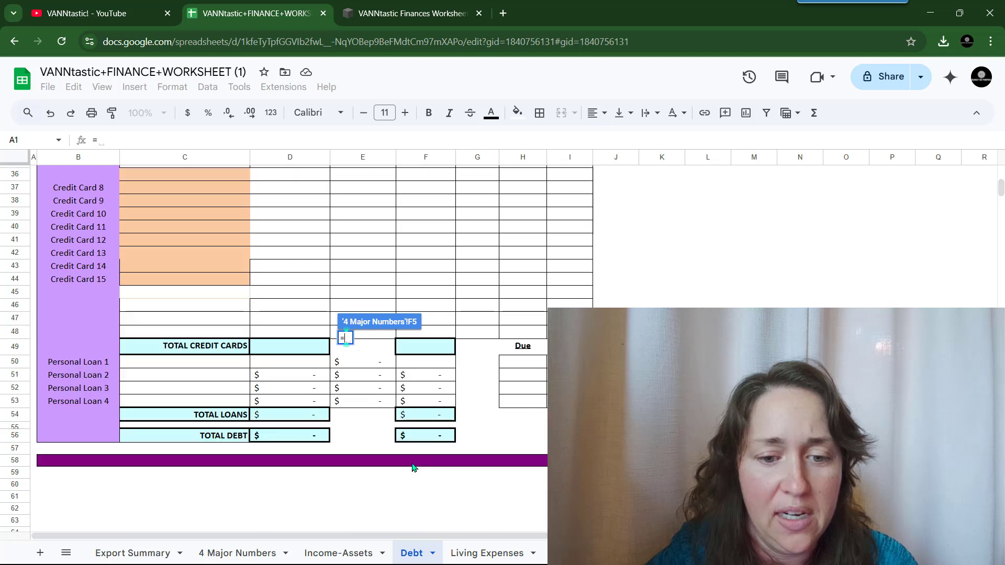
left_click(425, 439)
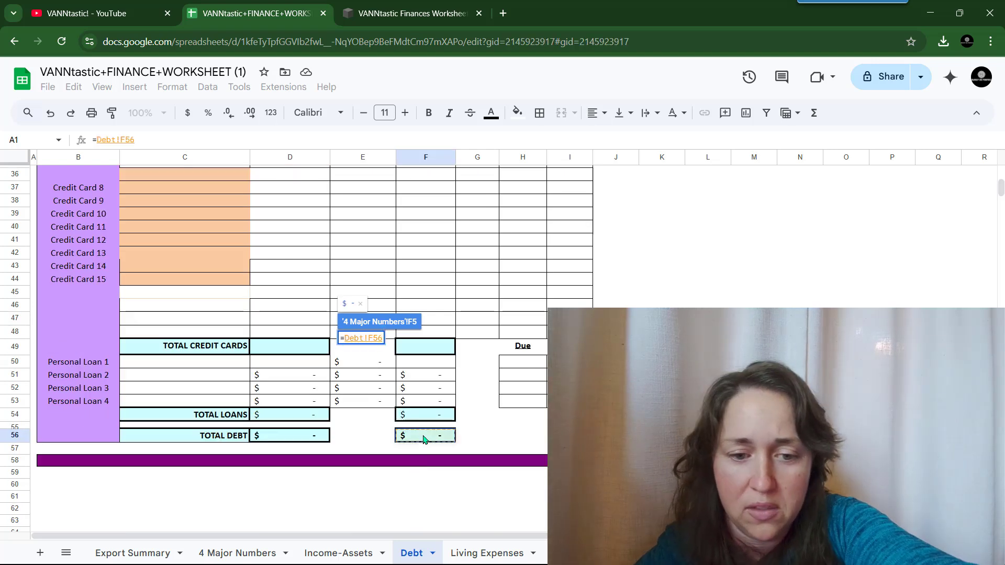
key("Return")
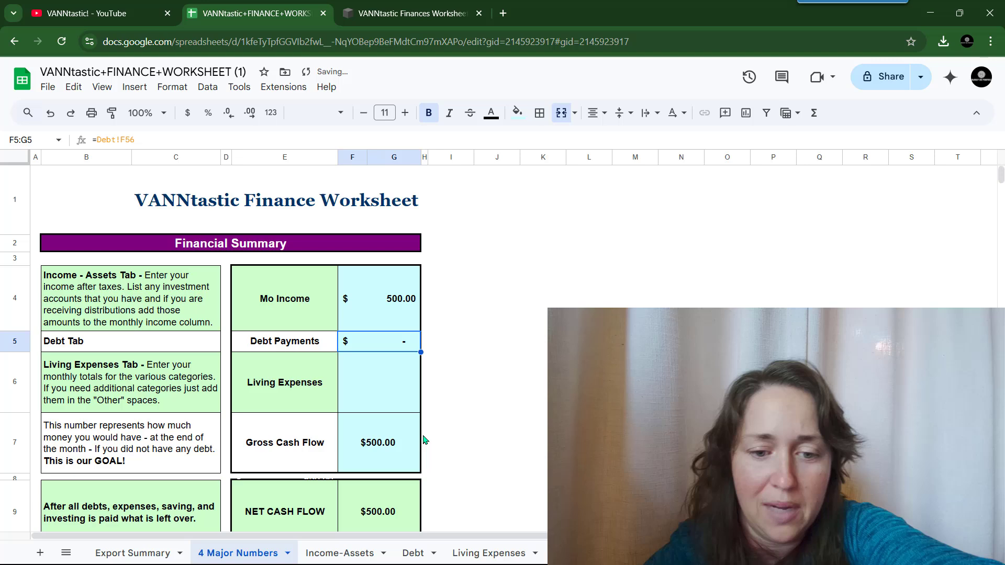
- Link Living Expenses to ='Living Expenses'!E40
left_click(396, 382)
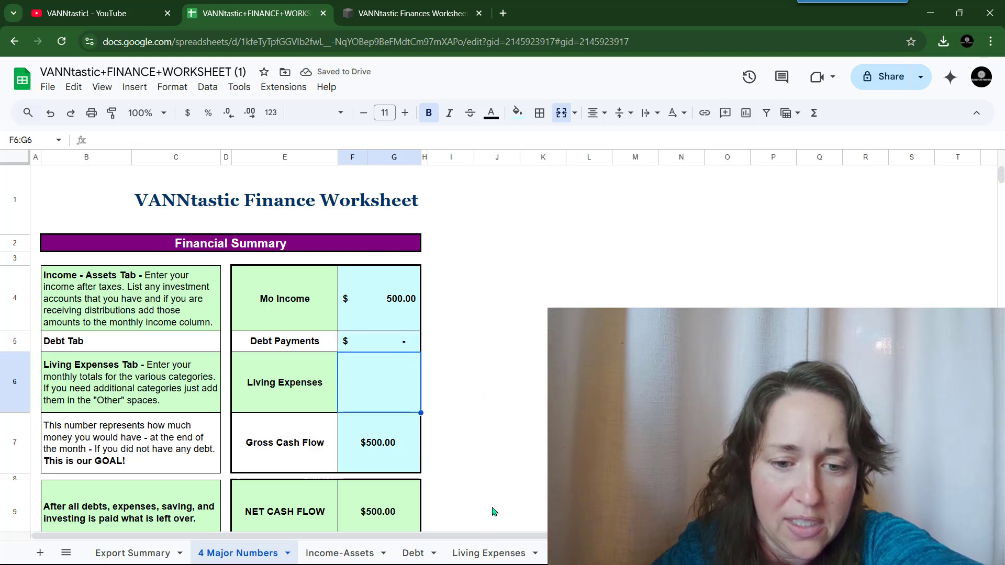
type("=")
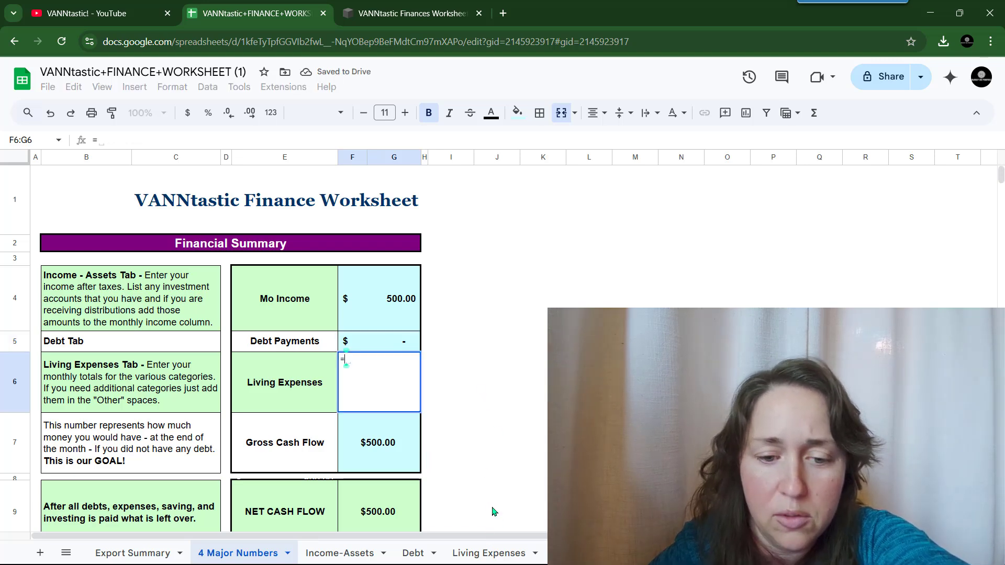
left_click(492, 551)
scroll(441, 366, "down", 3)
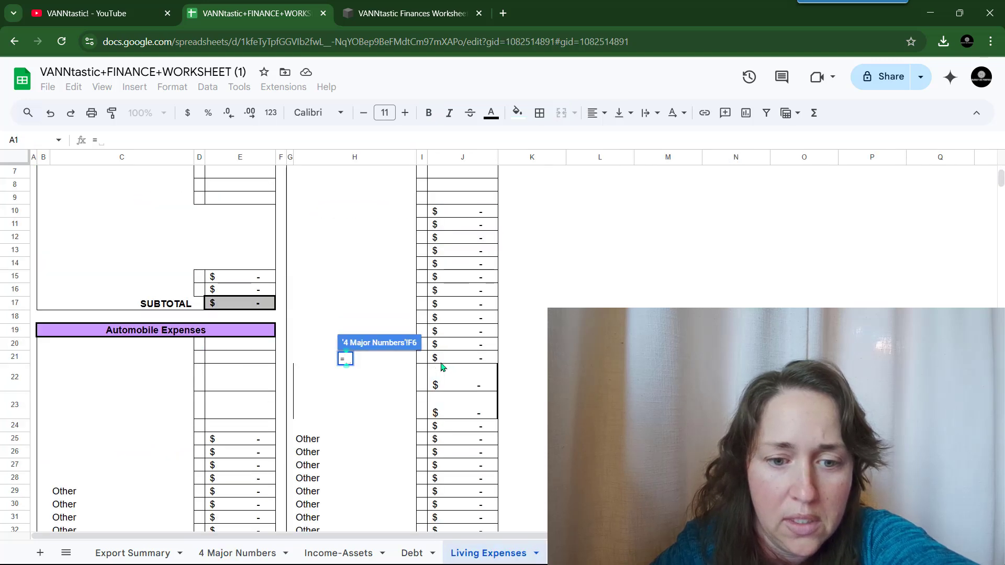
scroll(441, 366, "down", 5)
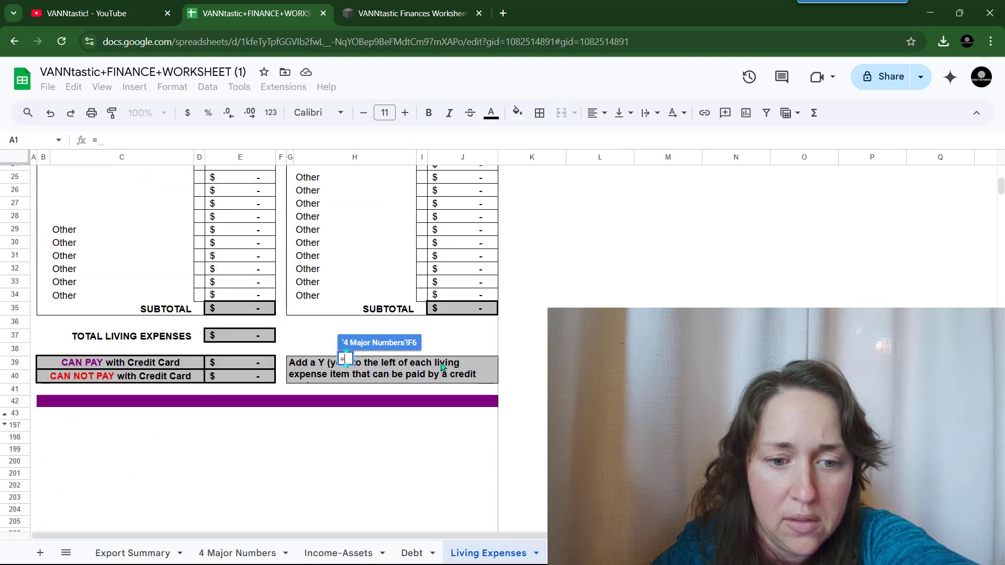
left_click(235, 377)
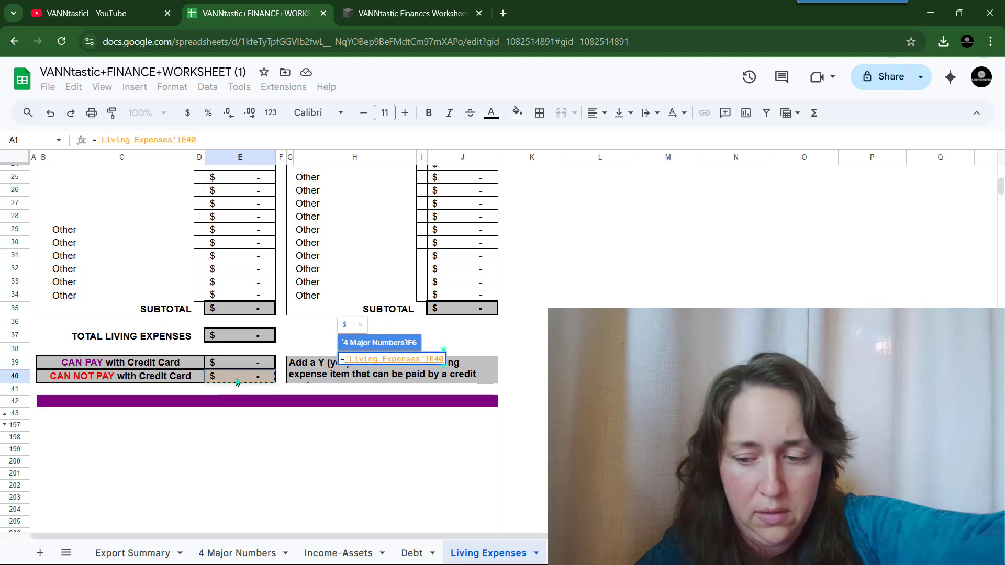
key("Return")
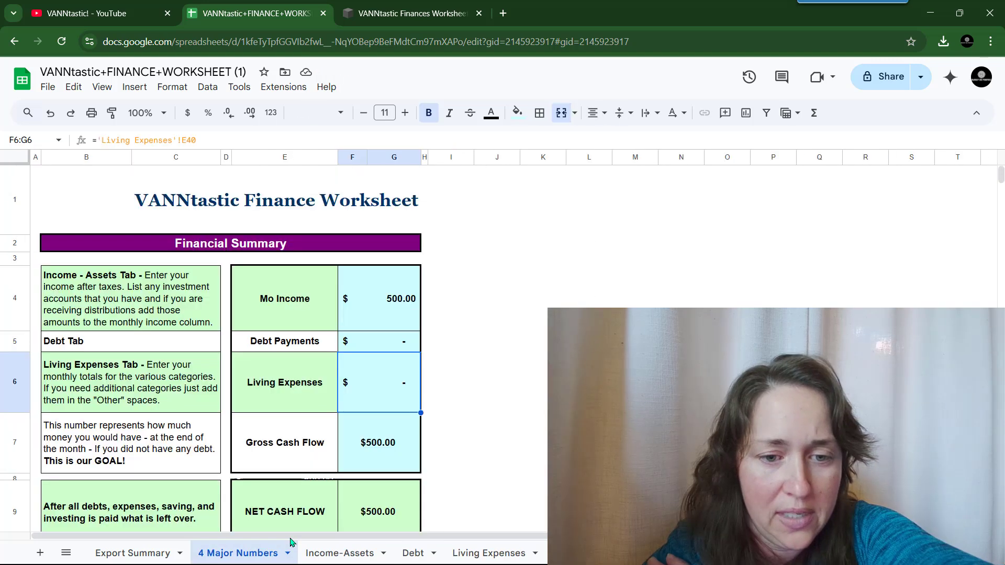
scroll(467, 310, "down", 3)
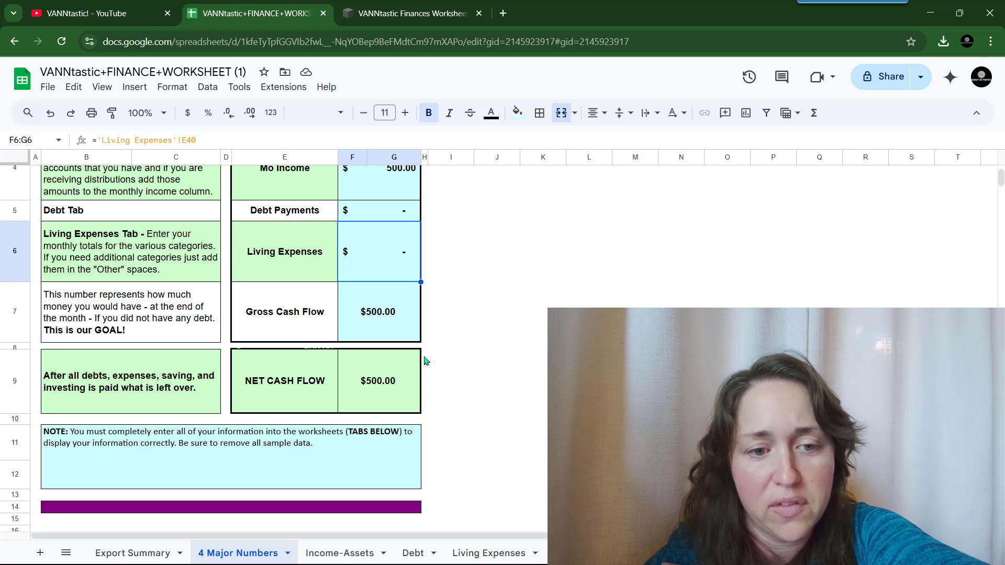
scroll(424, 361, "up", 3)
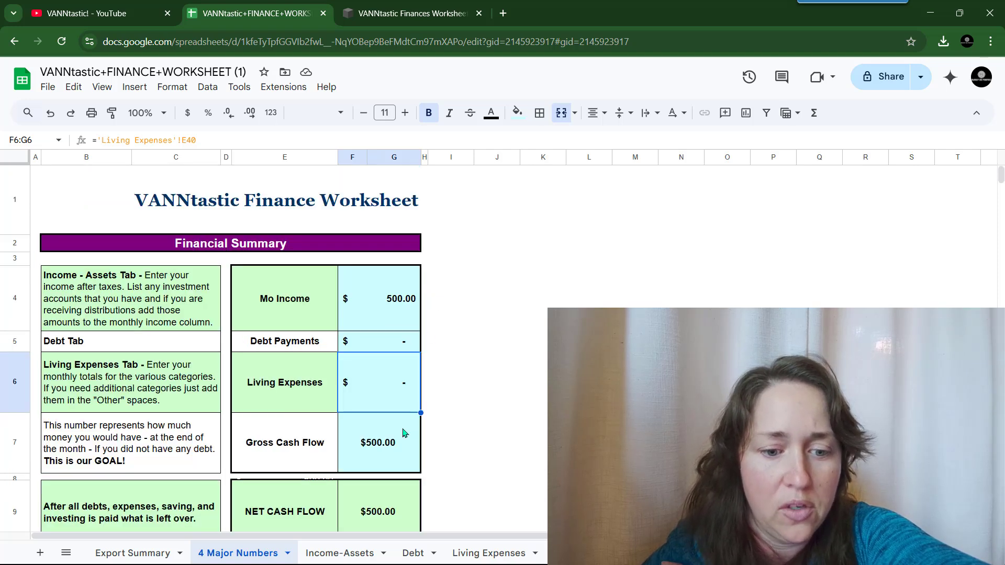
- Enter 4,648 as Income 1's monthly income in D6 on Income-Assets
left_click(328, 553)
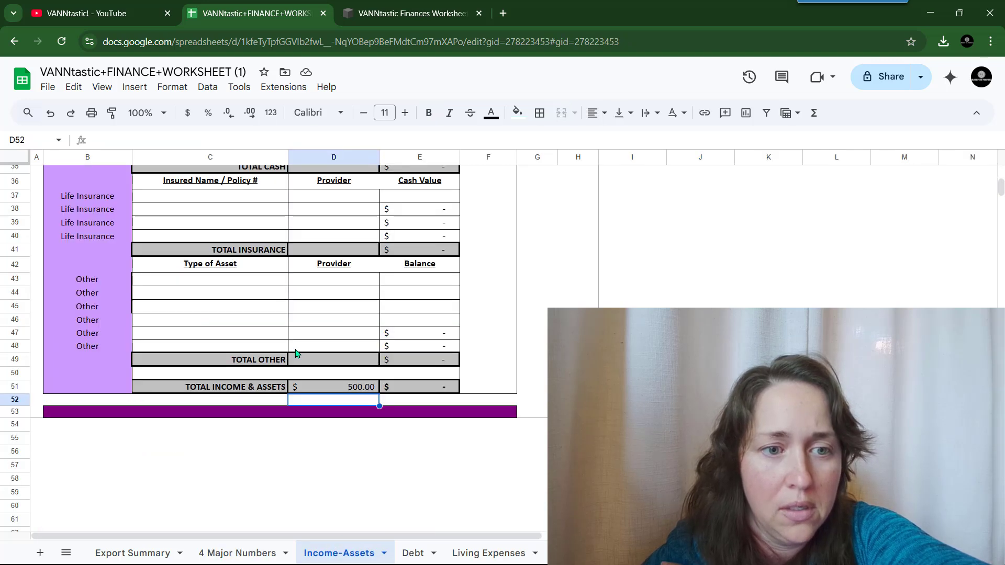
scroll(295, 353, "up", 10)
left_click(331, 295)
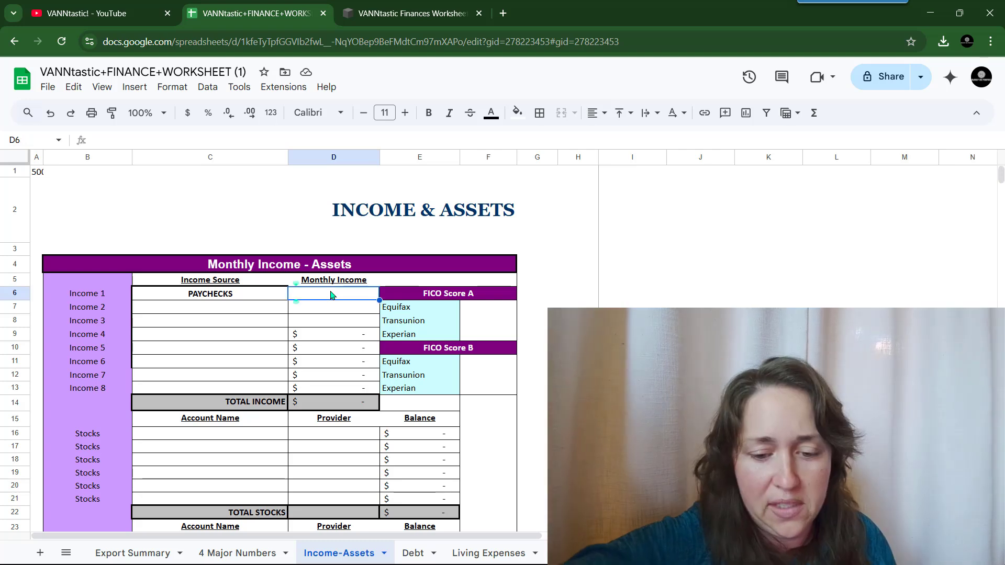
type("4,648")
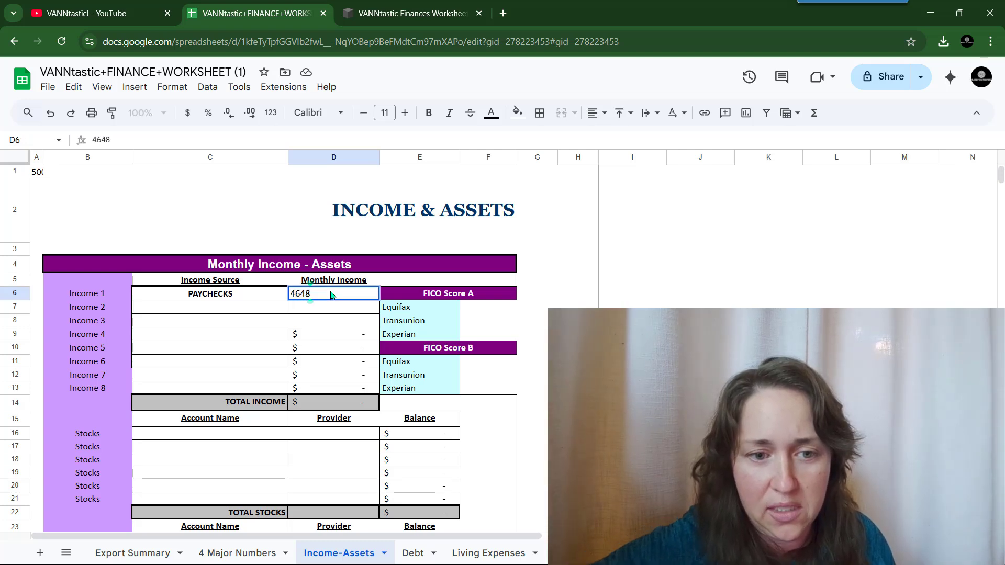
key("Return")
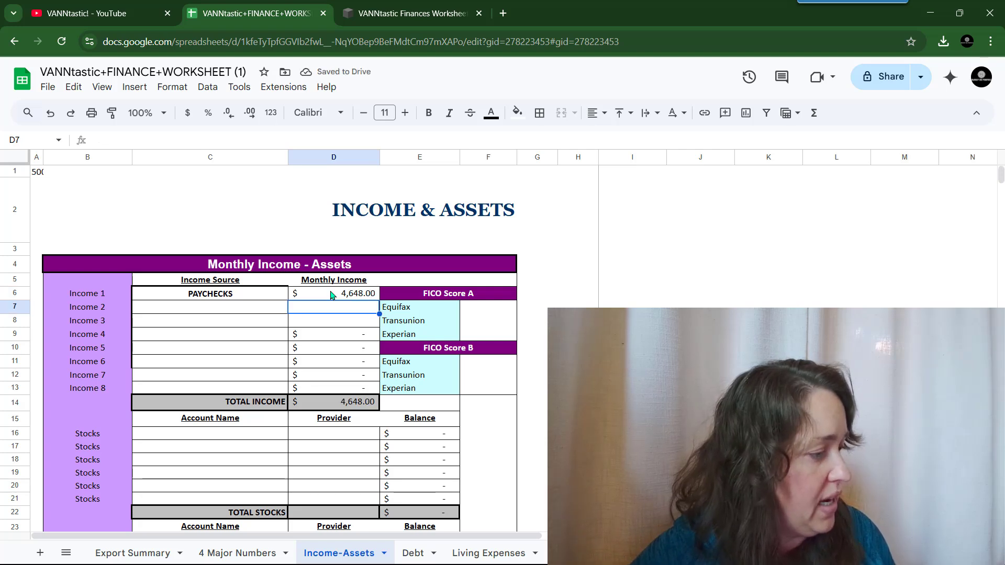
- Add Income 2 as 'Rental after management fee' at 1,380
type("1380")
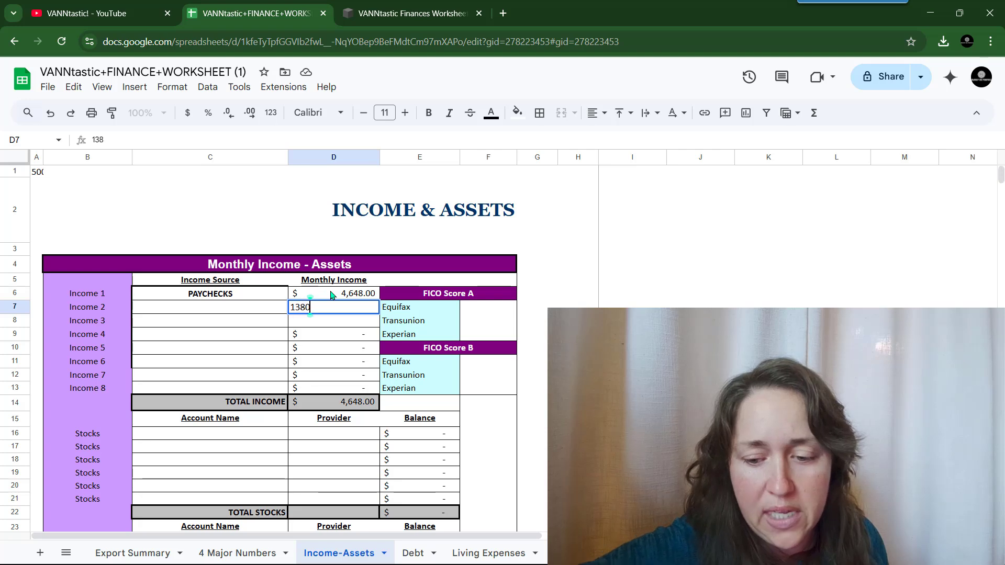
key("shift+Tab")
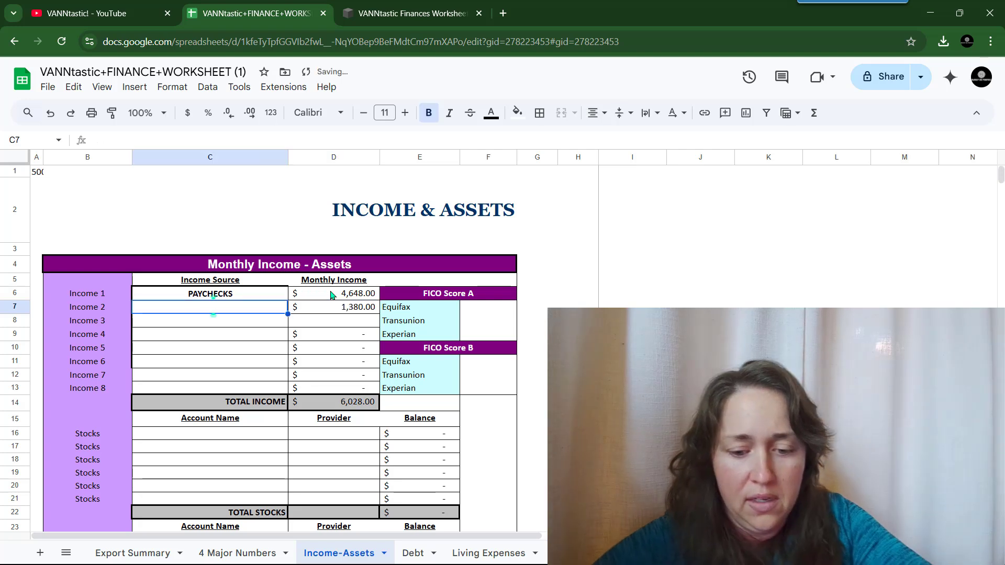
type("Rental after")
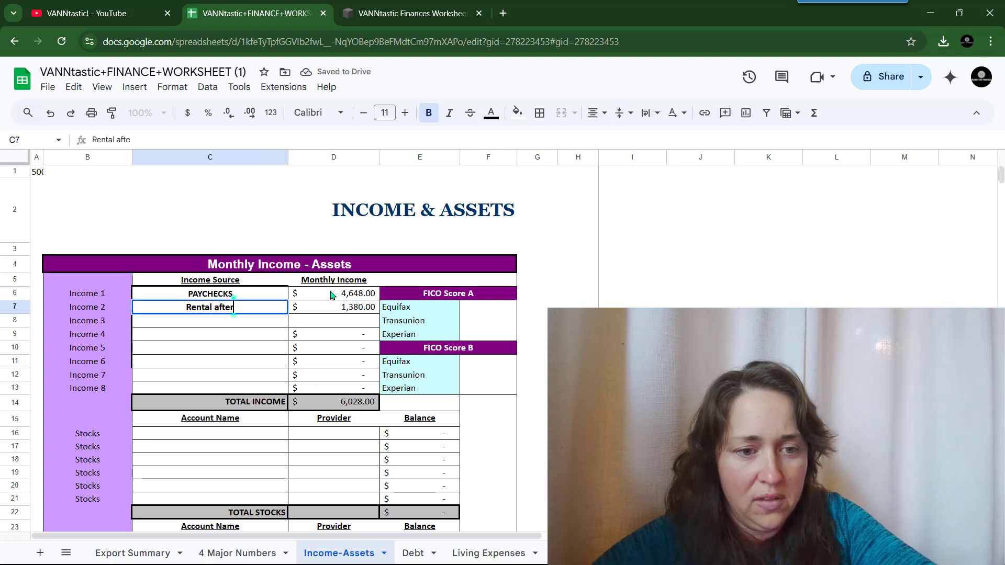
type(" management fee")
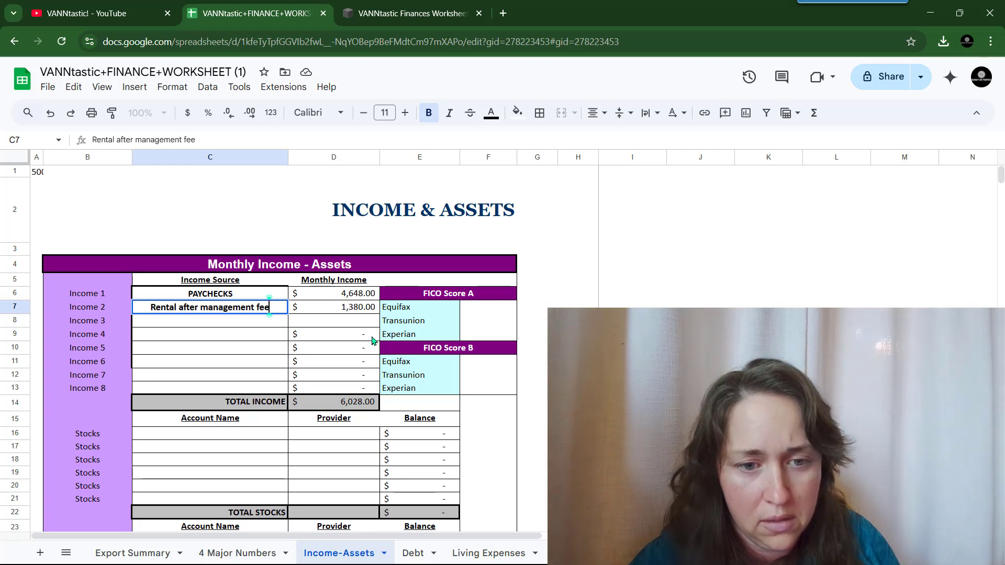
left_click(345, 326)
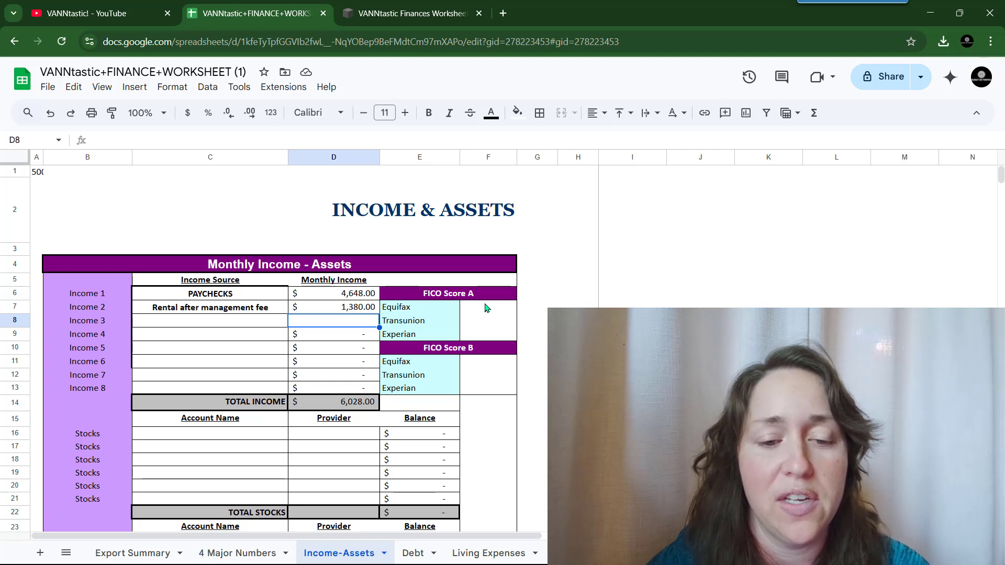
- Select rows 15–50 on Income-Assets and hide them
scroll(479, 312, "down", 3)
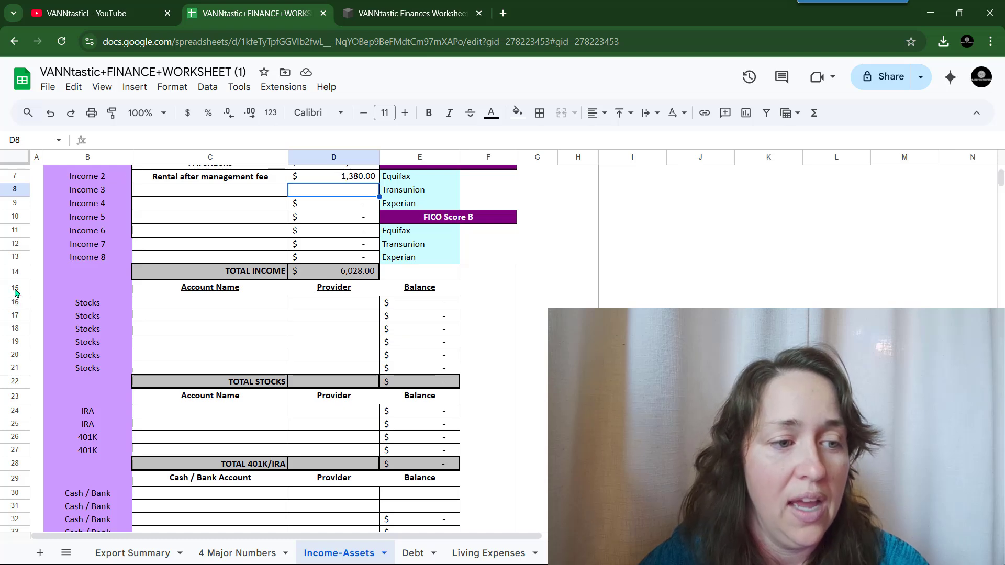
left_click_drag(15, 291, 14, 473)
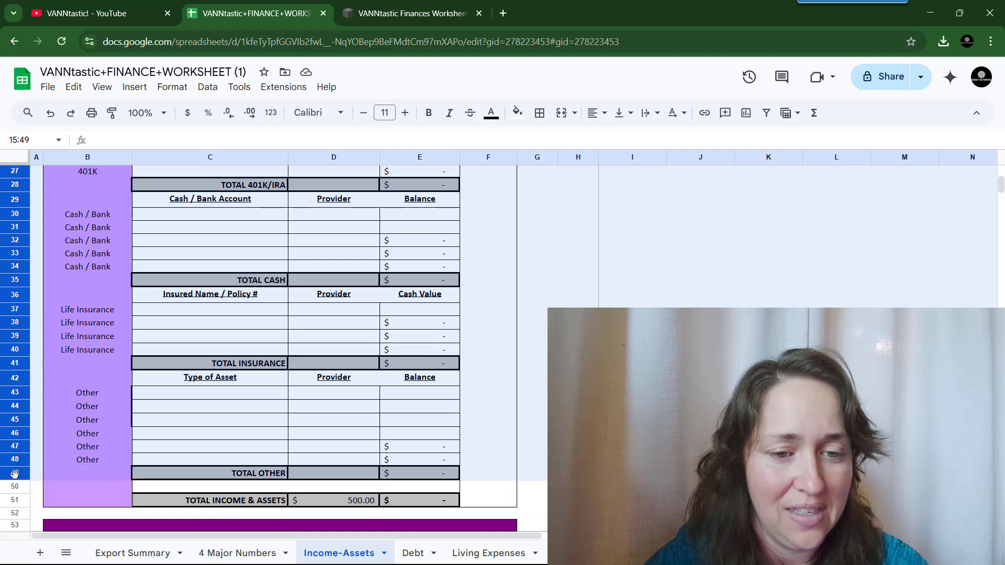
left_click_drag(16, 486, 15, 487)
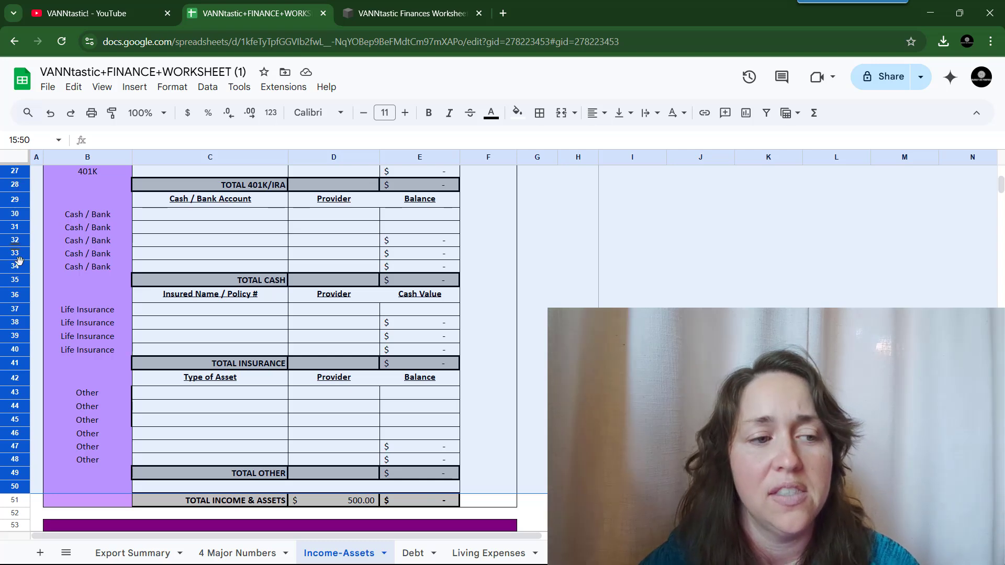
scroll(103, 293, "up", 6)
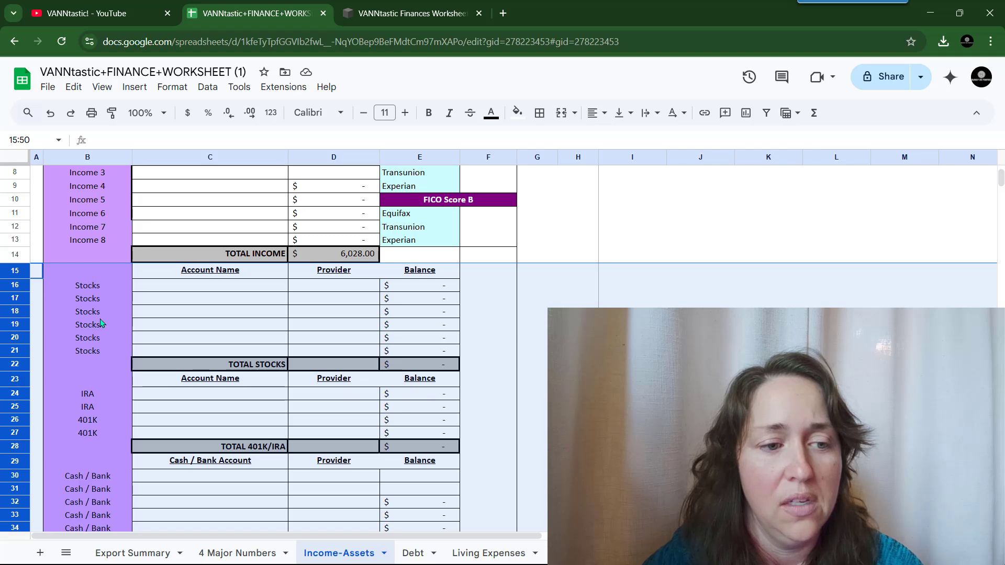
right_click(101, 327)
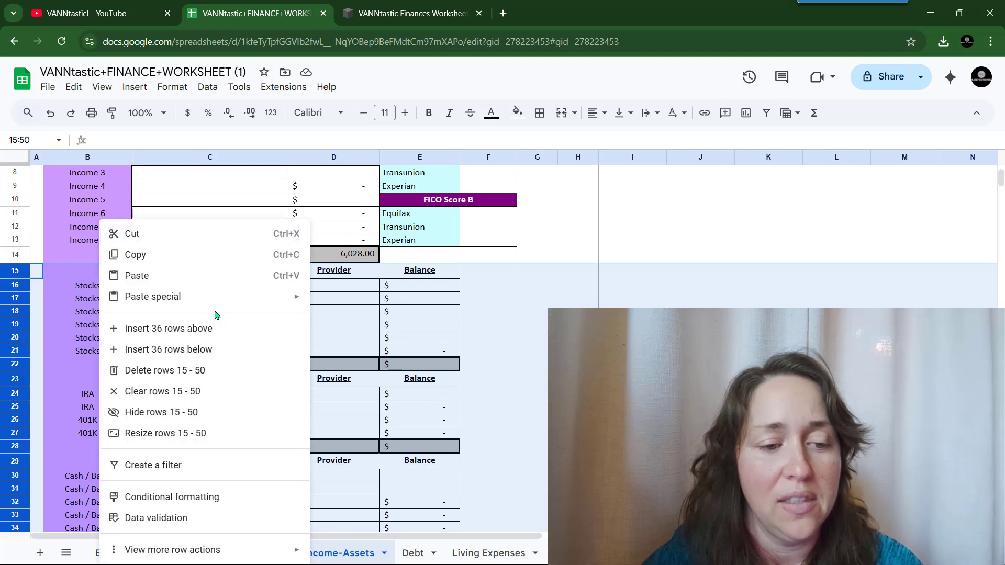
left_click(238, 414)
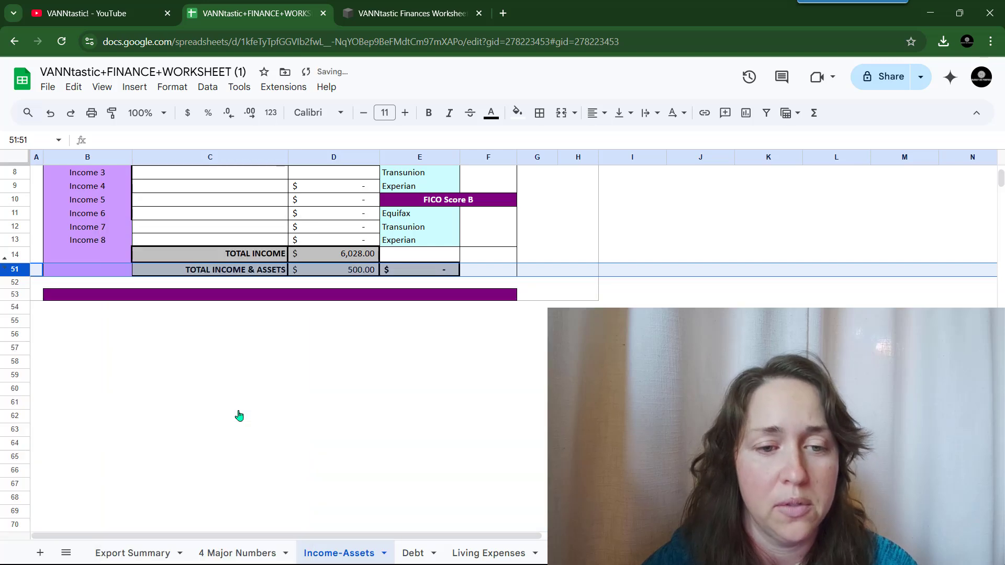
- Replace the 500 in D51 with =sum(D14), confirm Mo Income shows $6,028.00, then go to Debt
scroll(239, 415, "up", 3)
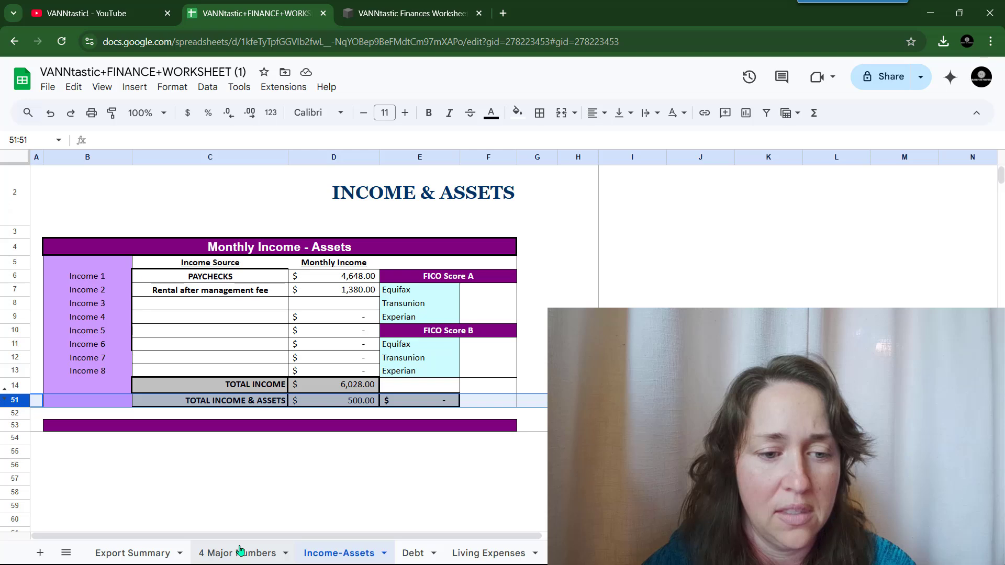
left_click(356, 405)
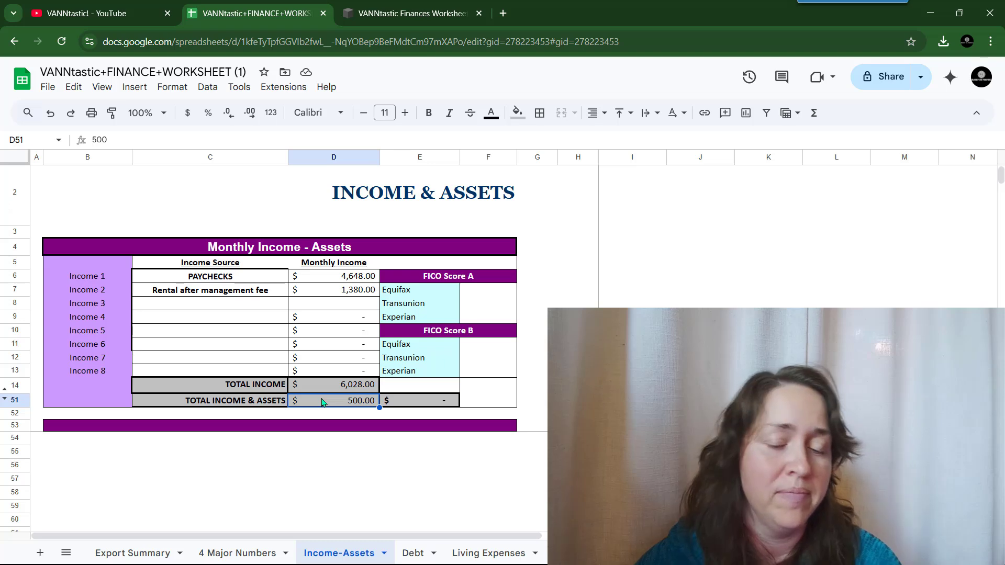
double_click(190, 141)
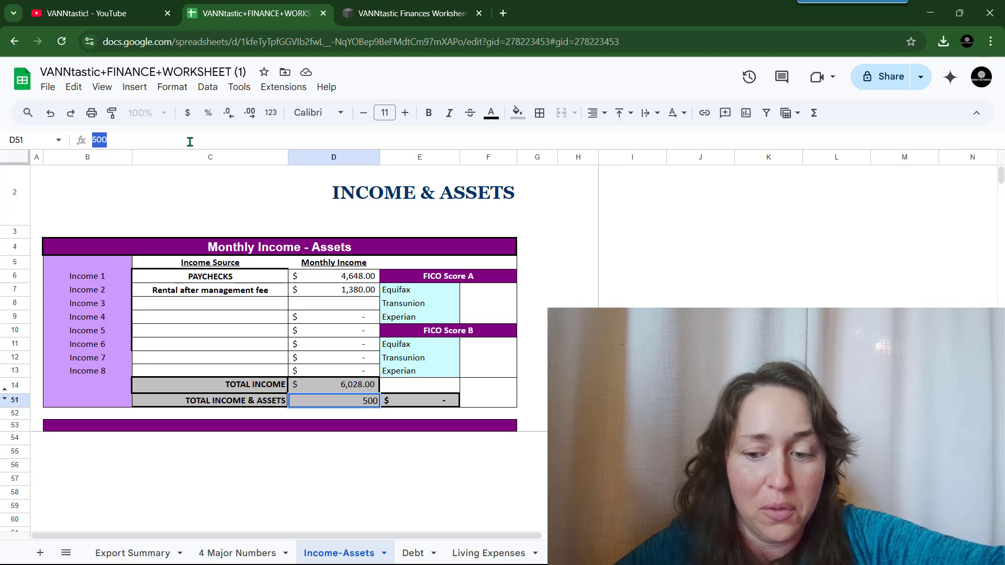
type("=sum(")
left_click(324, 388)
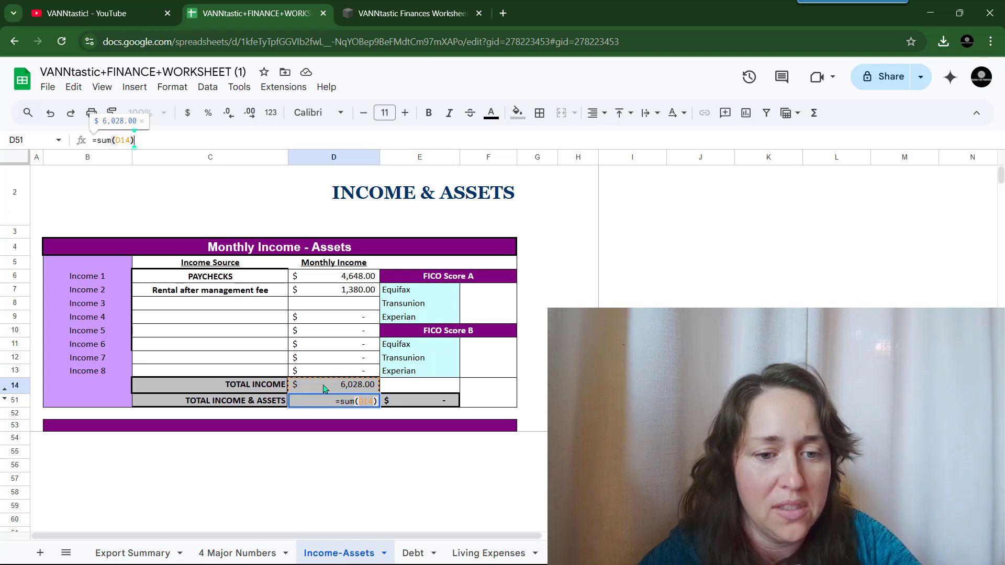
key("Return")
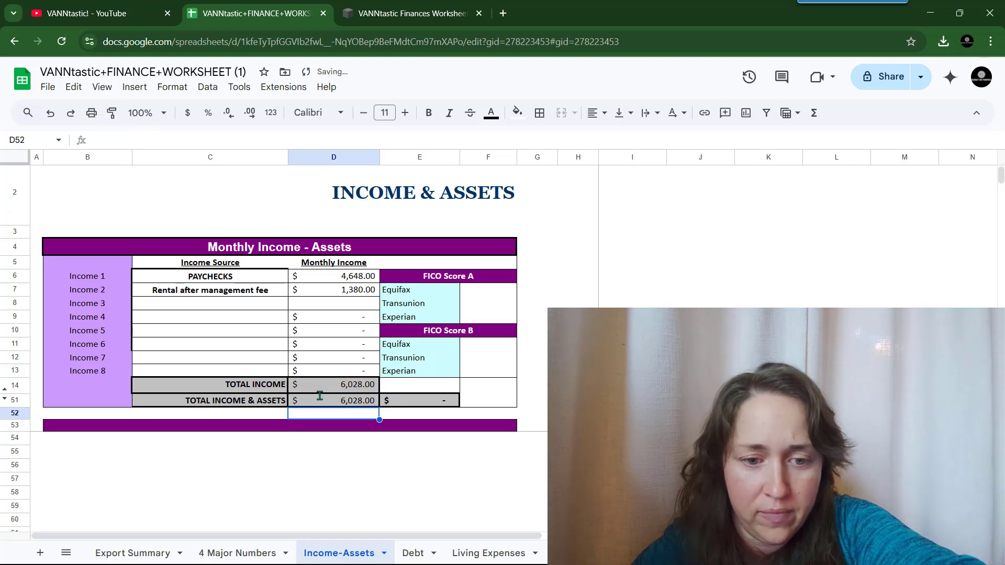
left_click(240, 552)
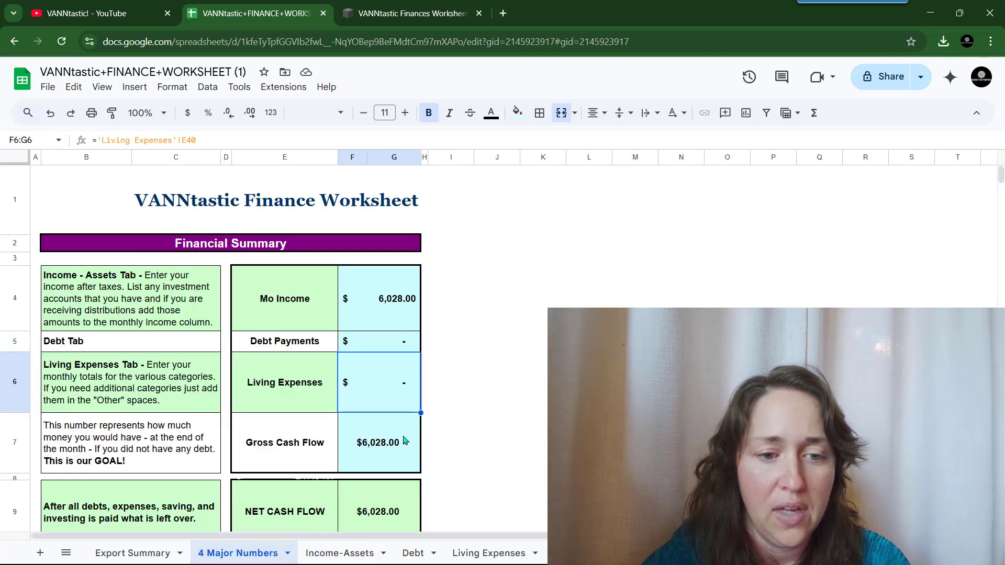
left_click(412, 552)
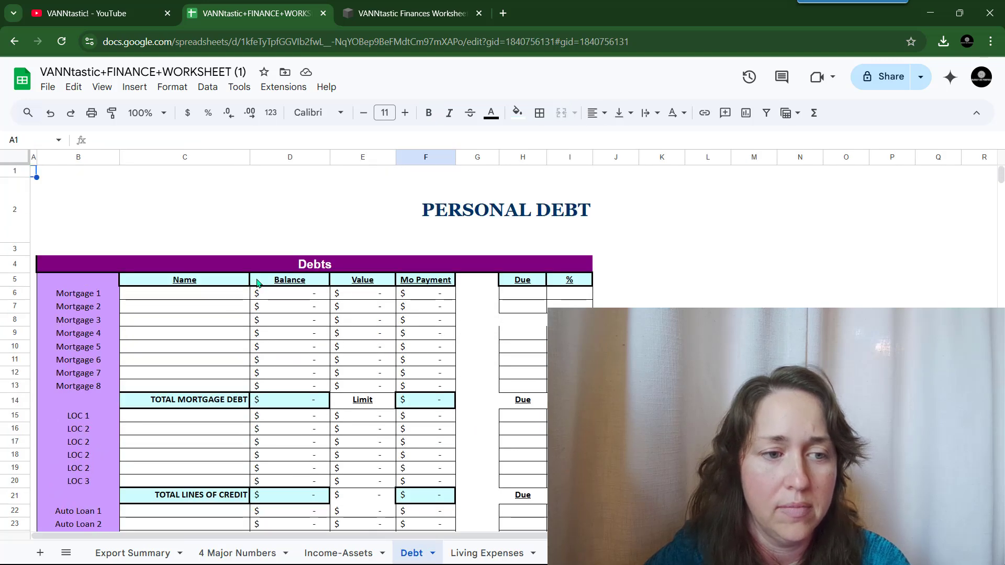
- Name the first two mortgages Residence and Rental, correcting the 'Renatal' typo
left_click(173, 297)
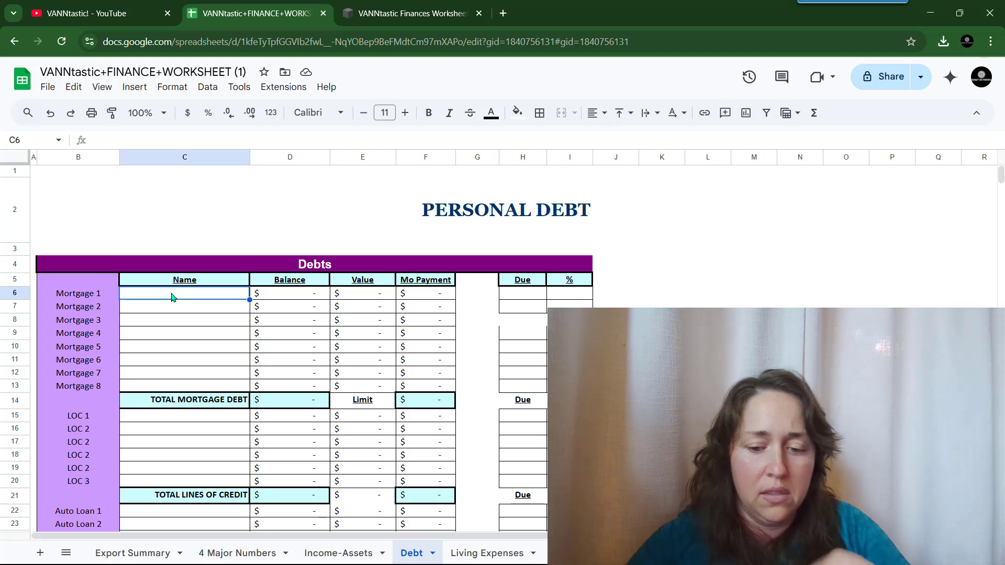
type("Residence")
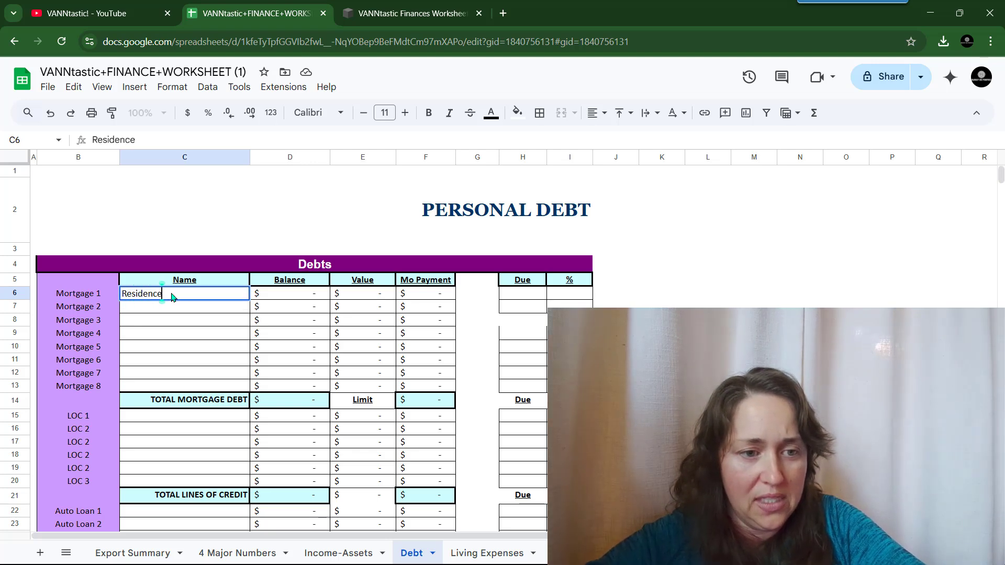
key("Return")
type("Renatal")
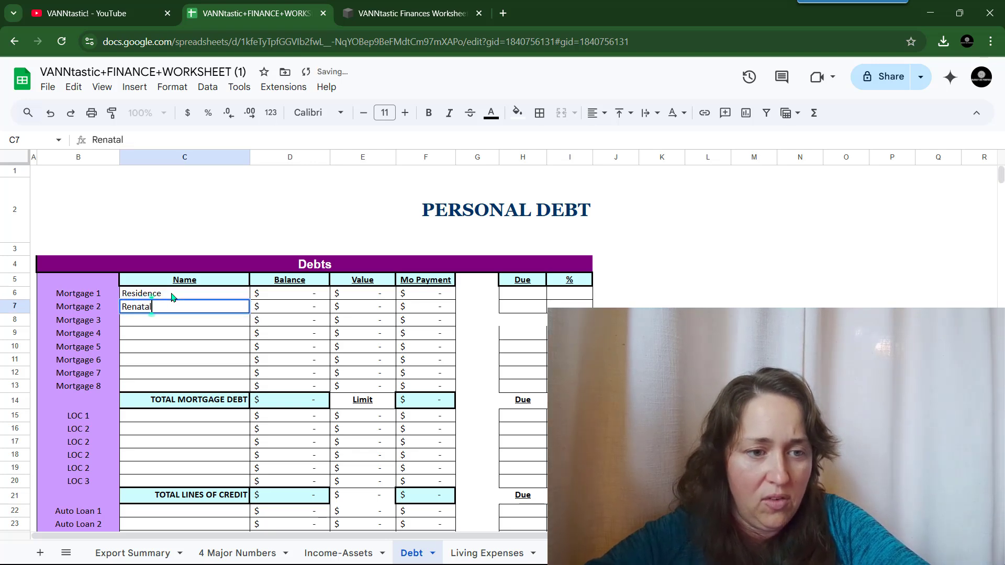
key("BackSpace")
key("BackSpace")
key("BackSpace")
key("BackSpace")
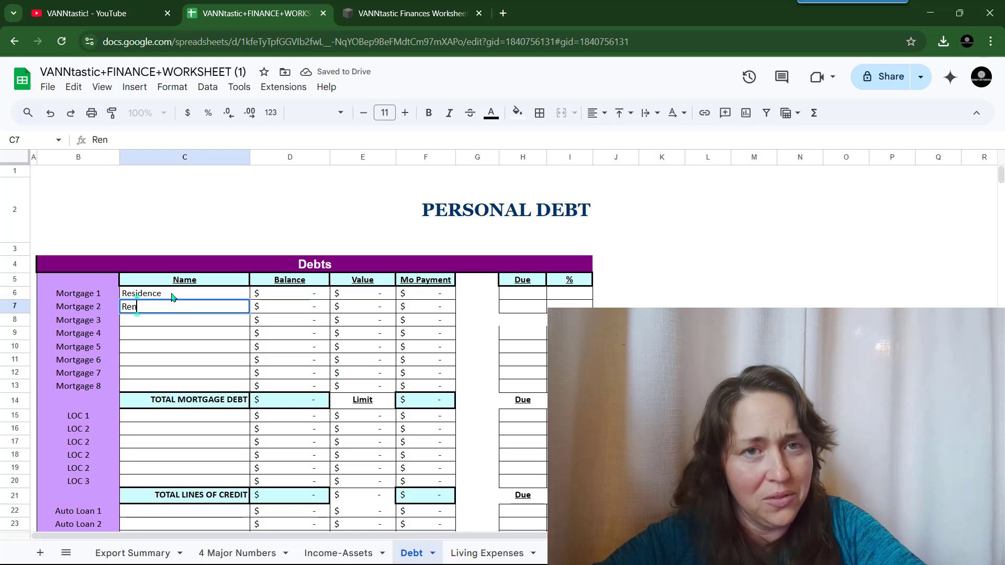
type("tal")
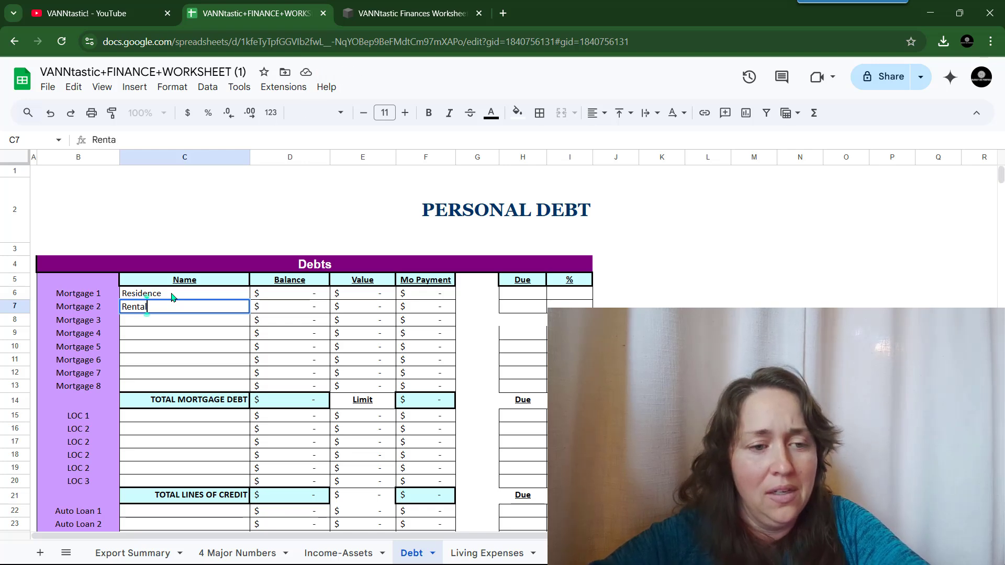
key("Tab")
- Enter the Residence mortgage balance 210862, value 216000 and monthly payment 1560
key("Up")
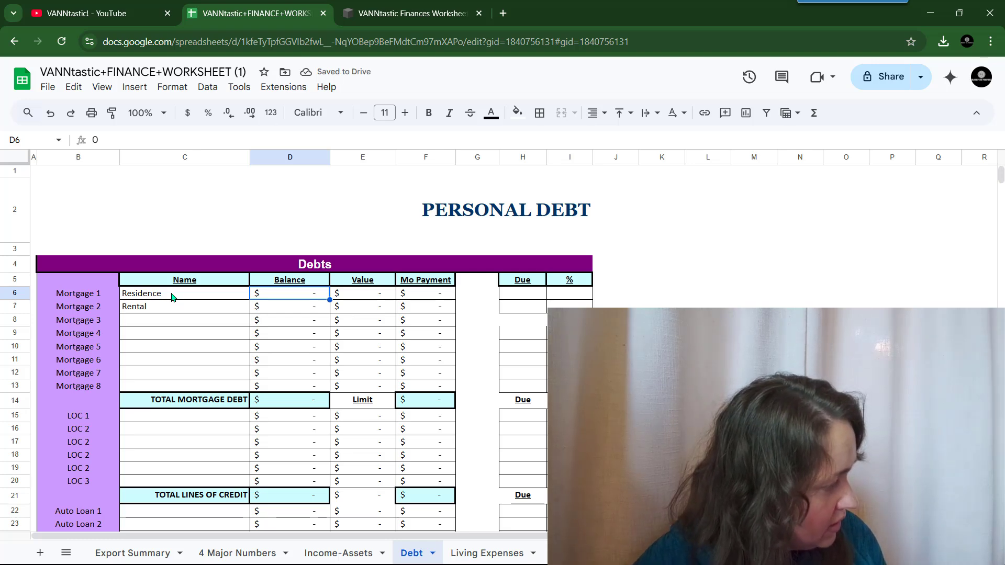
type("21")
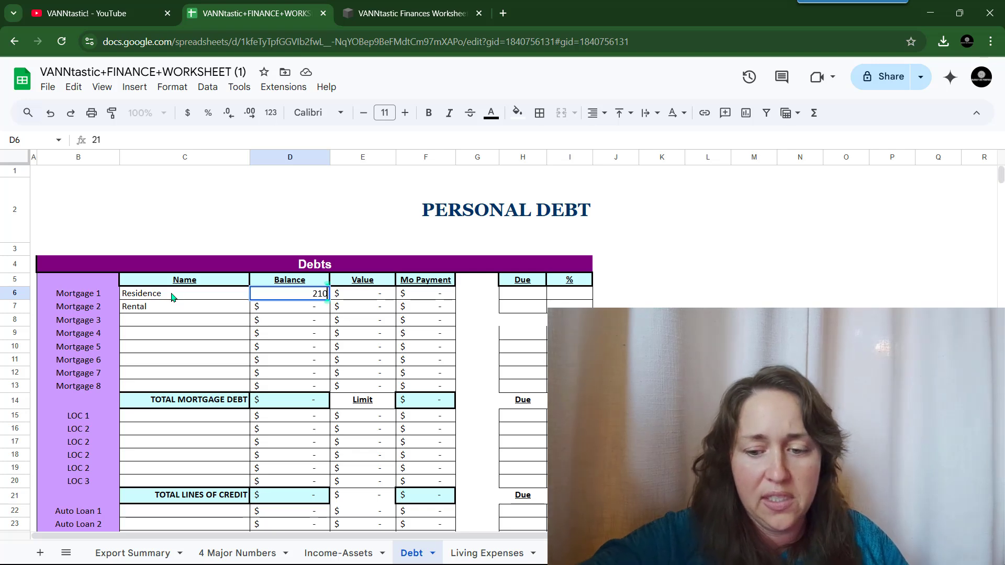
type("0862")
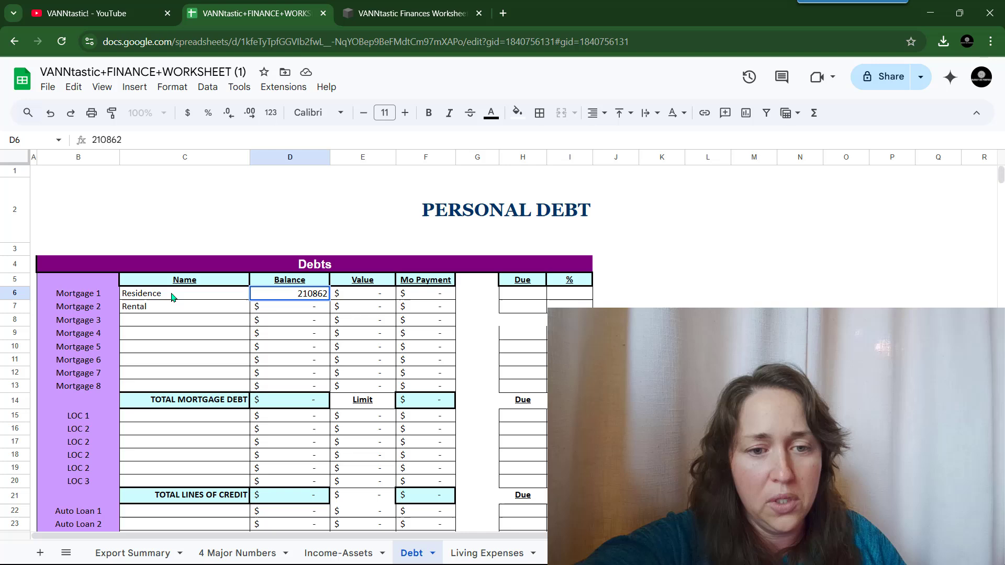
key("Tab")
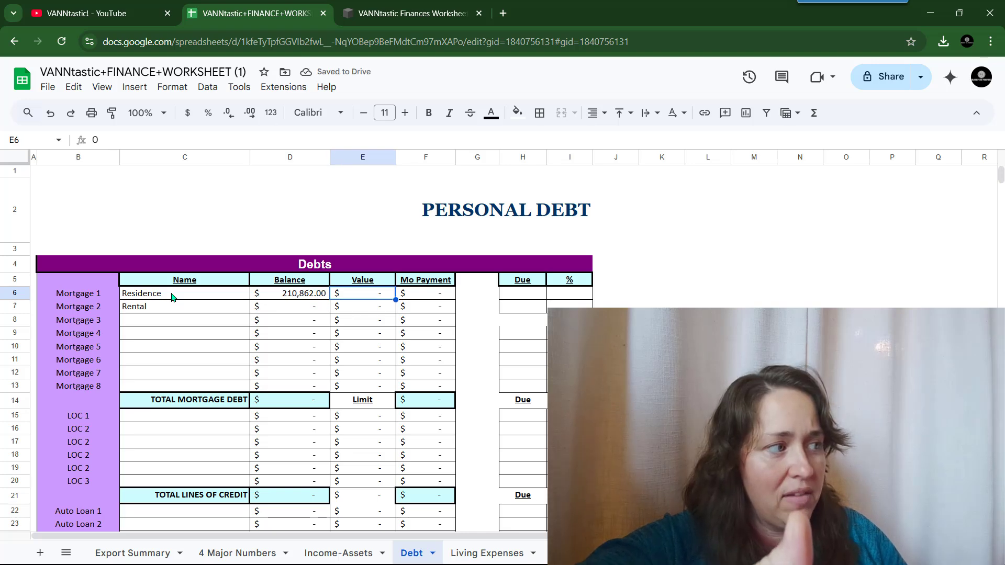
type("21")
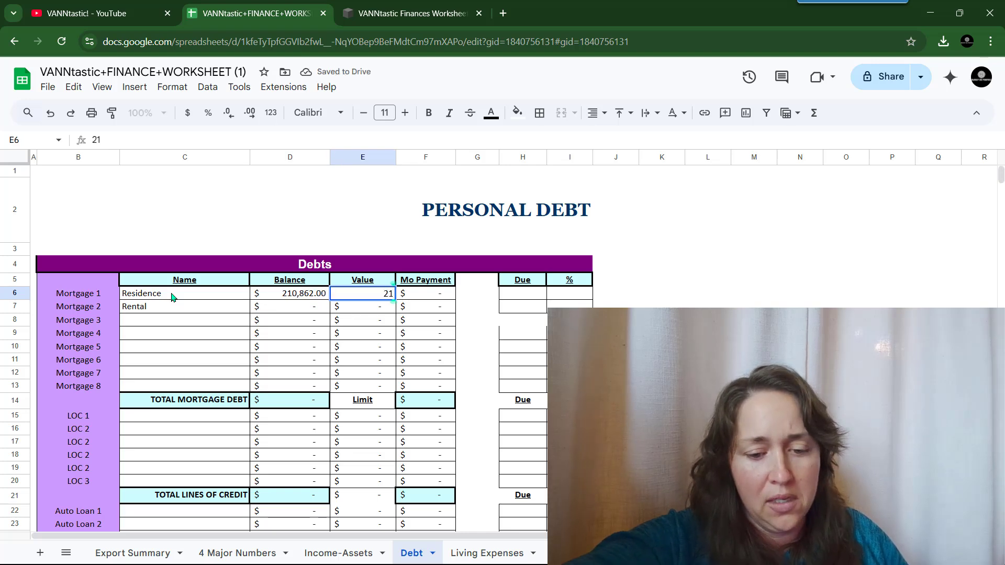
type("6")
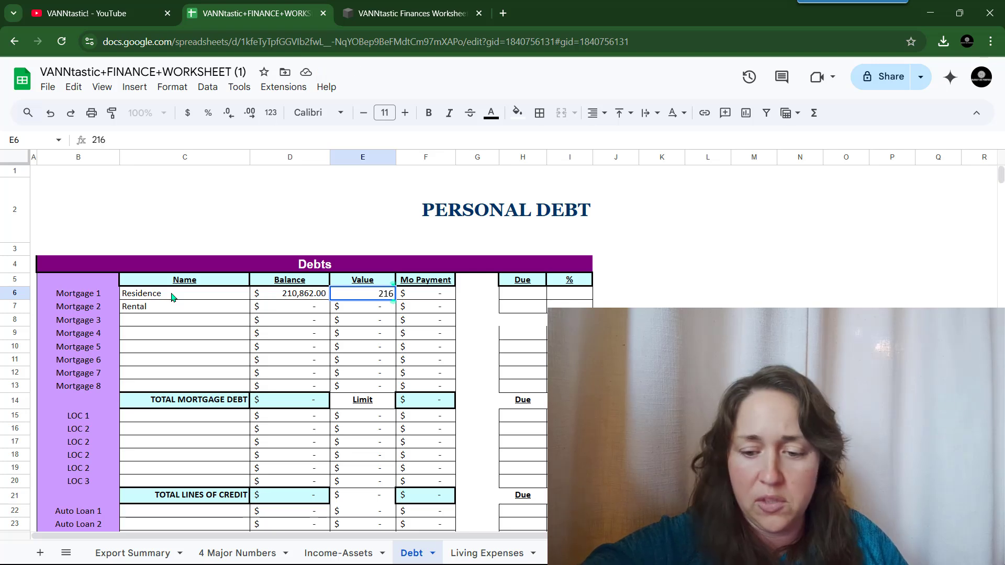
type("000")
key("Tab")
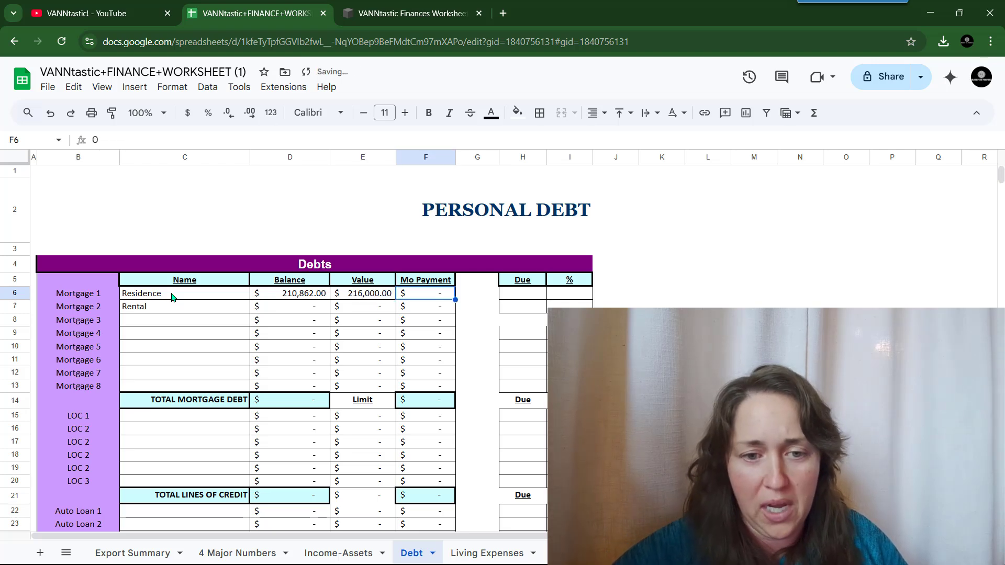
type("1560")
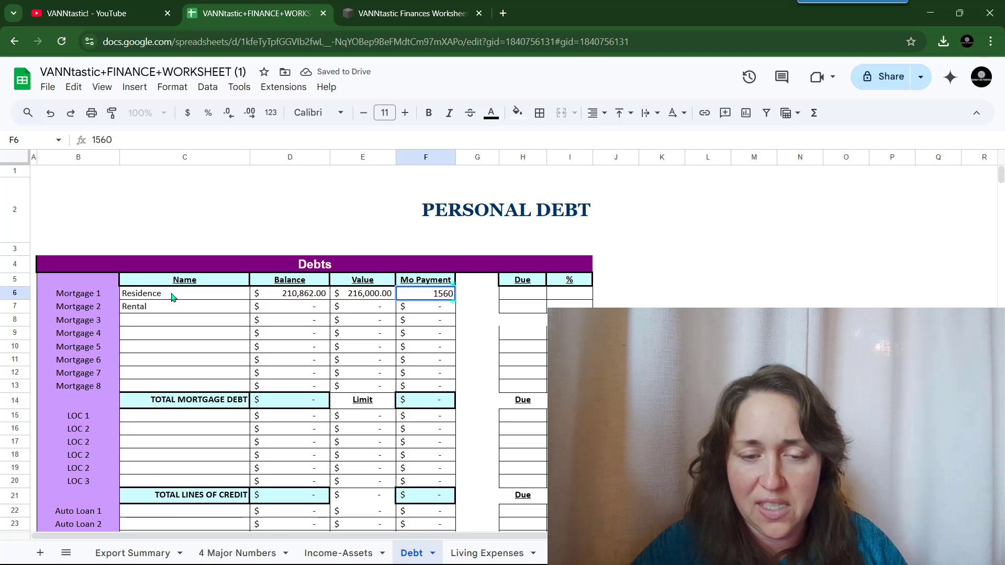
key("Return")
- Enter the Rental mortgage balance 148900, value 225000 and monthly payment
key("Left")
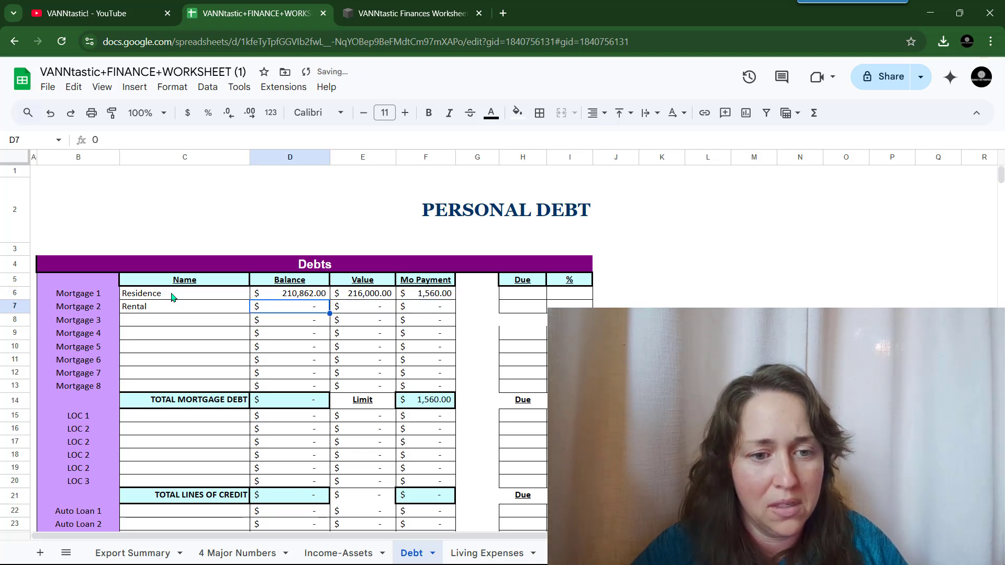
type("1")
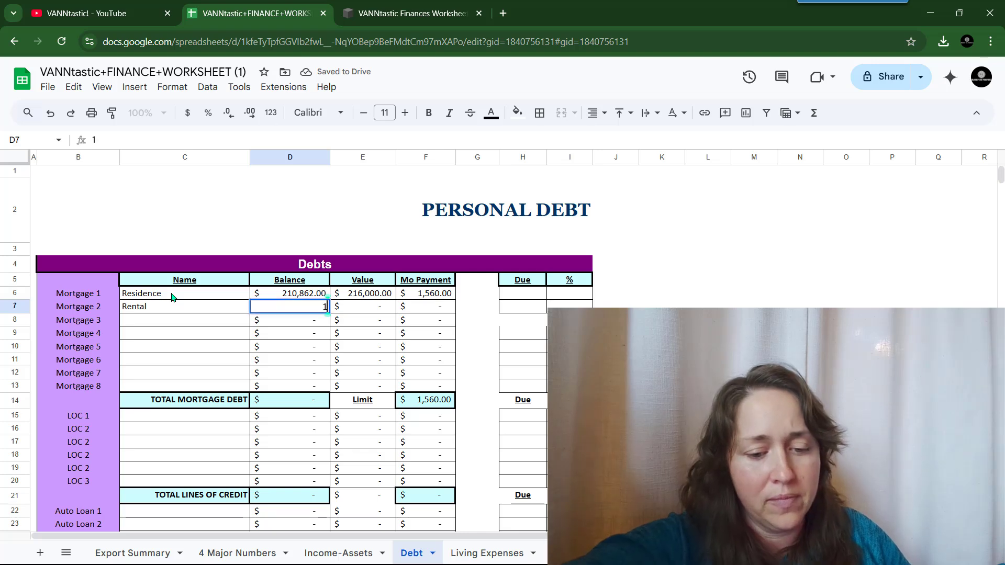
type("48")
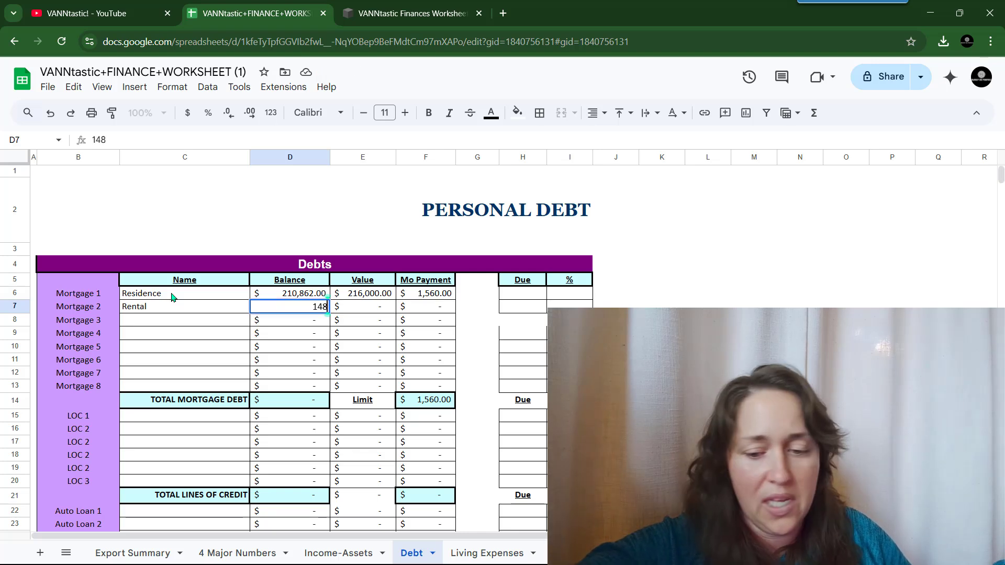
type("900")
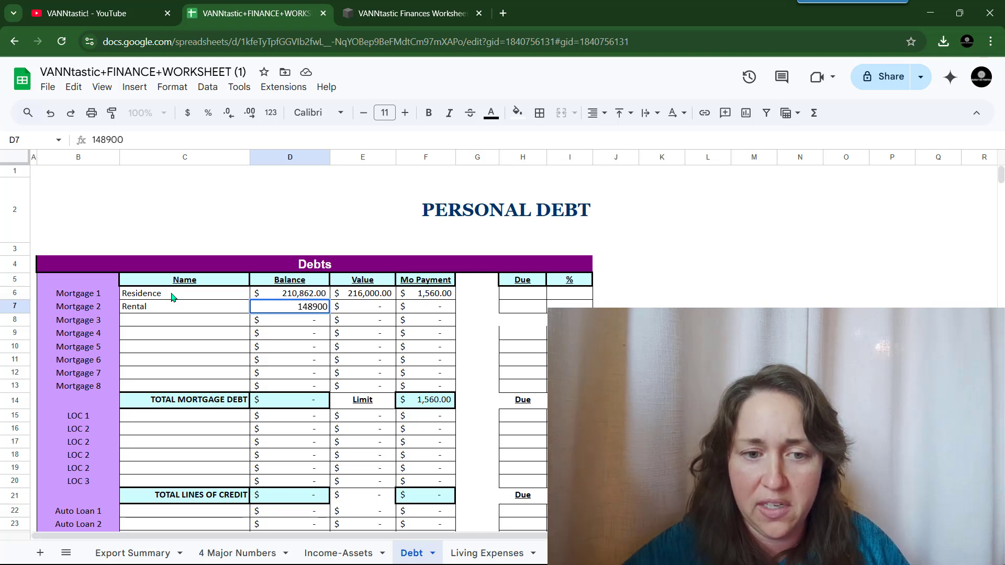
key("Tab")
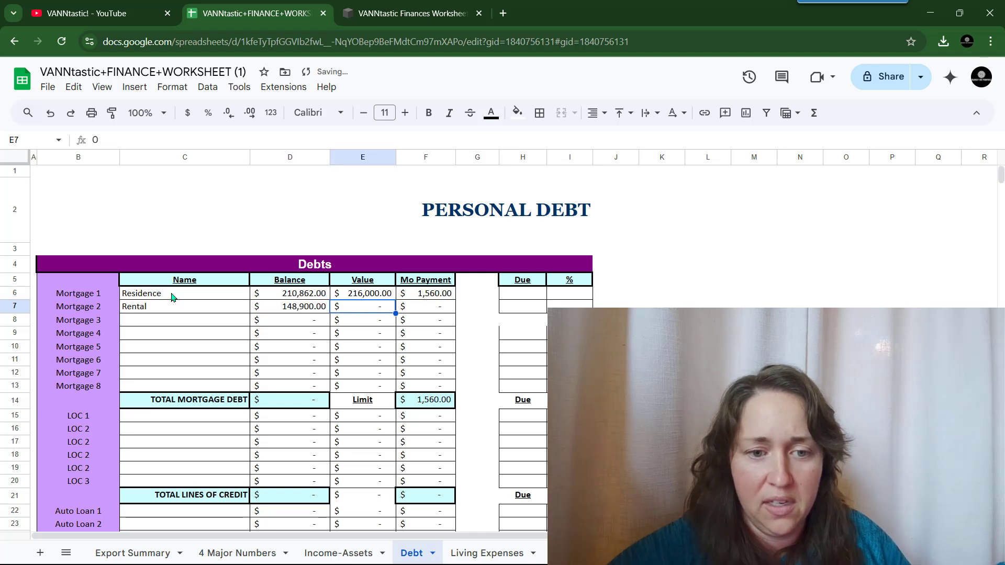
type("22")
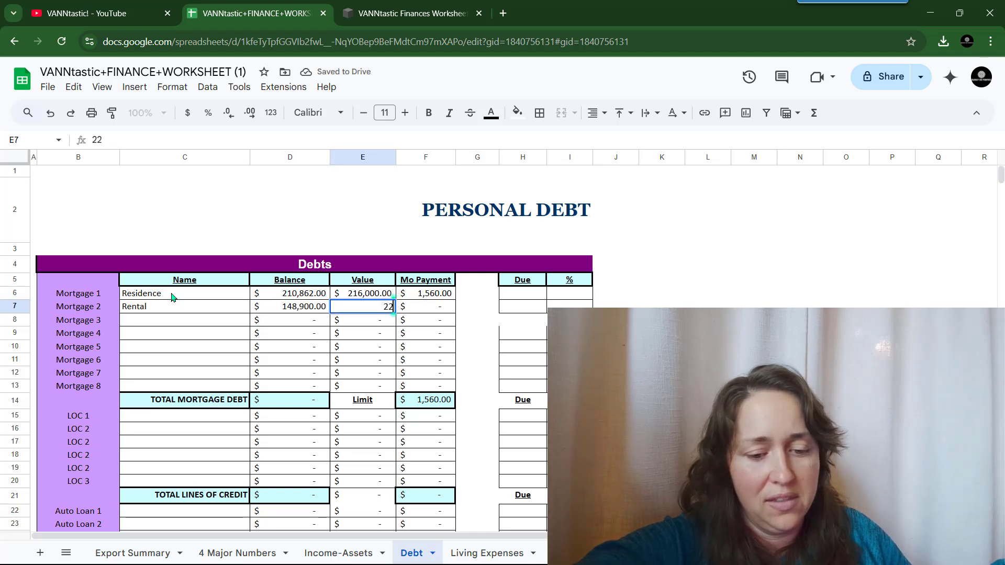
type("5000")
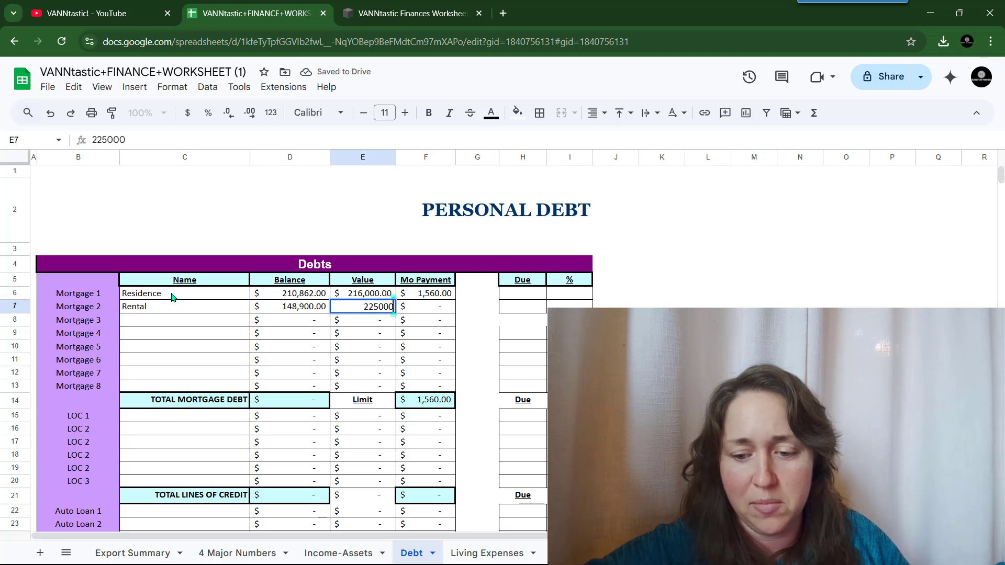
key("Tab")
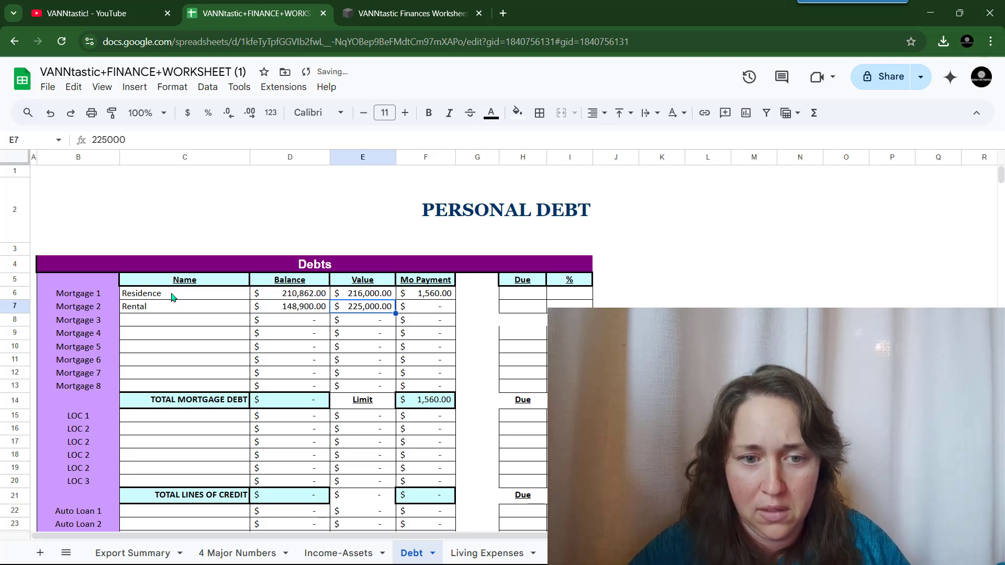
type("9")
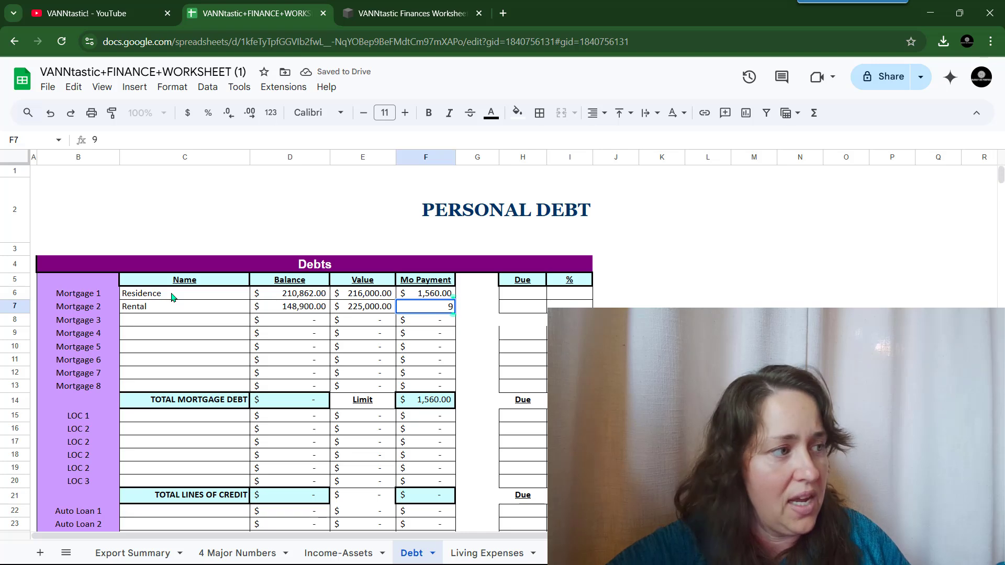
type("3")
key("Tab")
key("Tab")
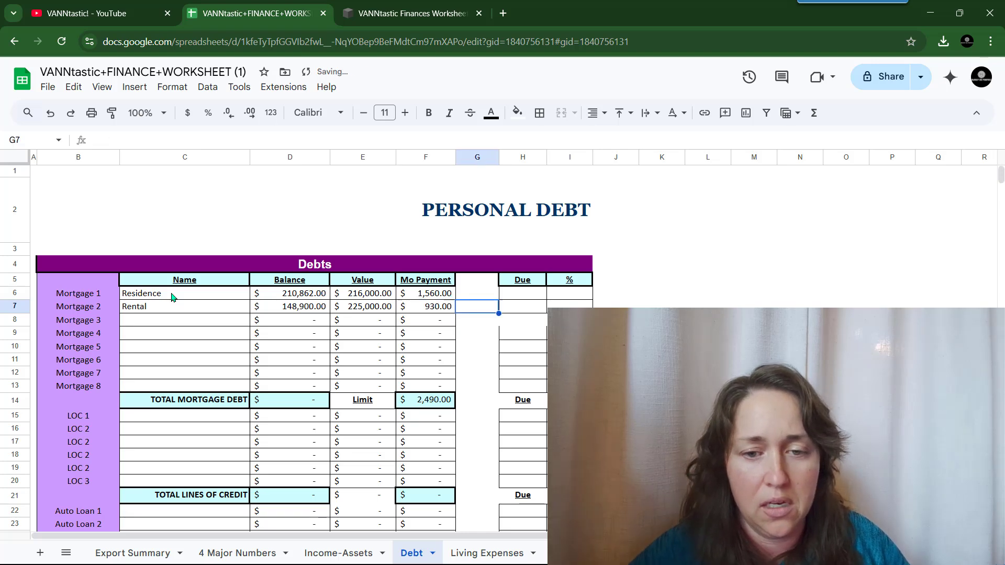
key("Up")
- Set both mortgages due on the 1st, with rates 6.63 for Residence and 2.88 for Rental
type("1st")
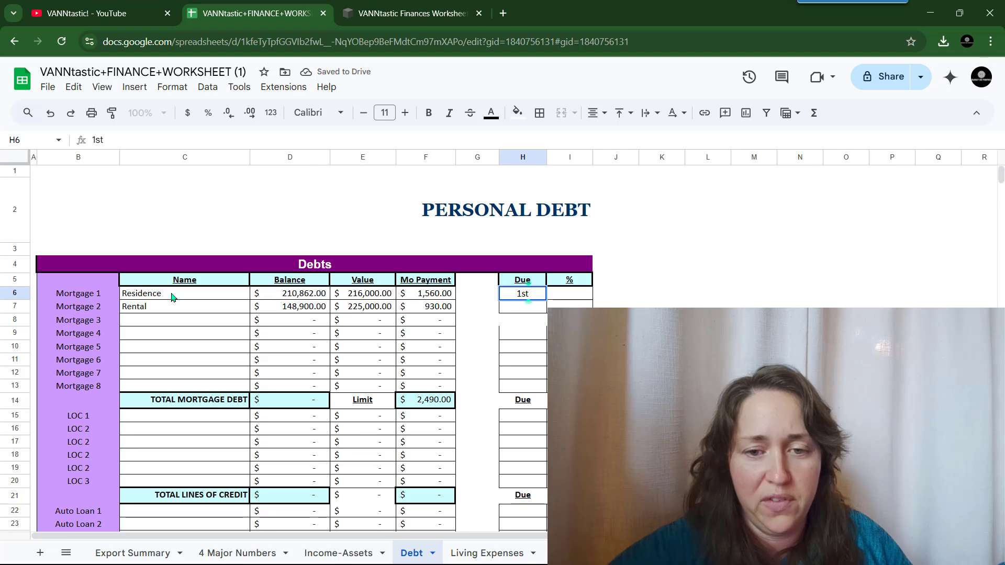
key("Return")
type("1st")
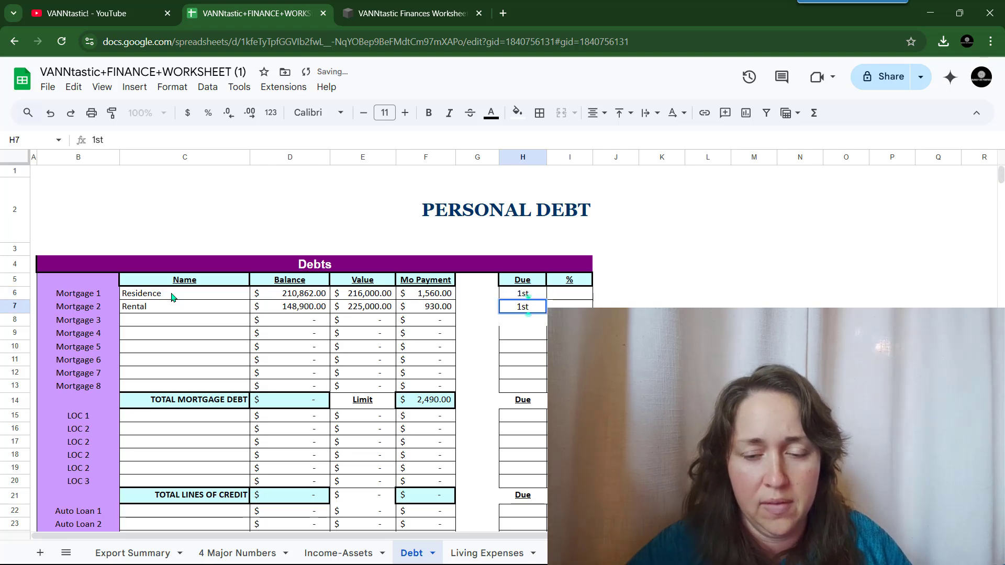
key("Tab")
key("Up")
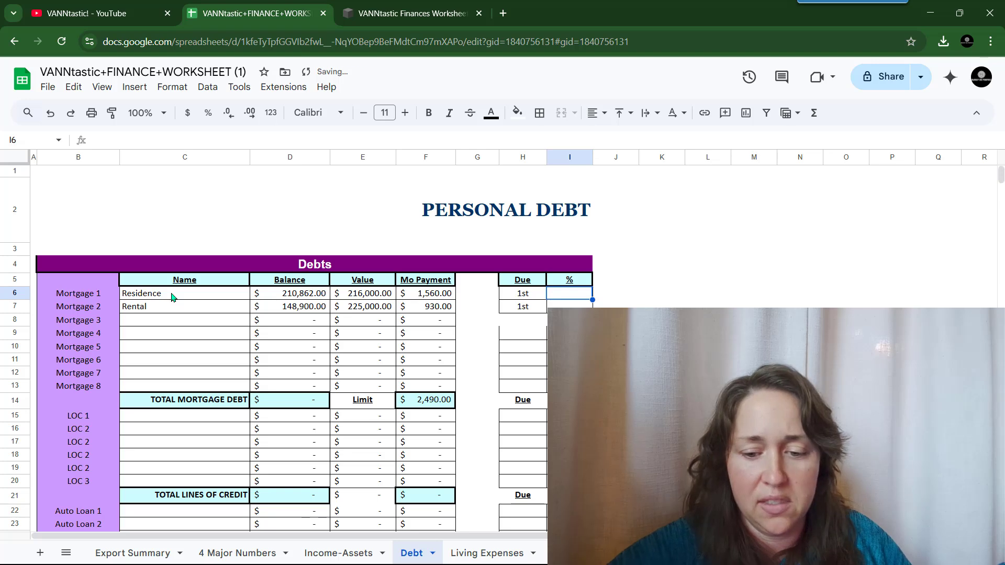
type("6.63")
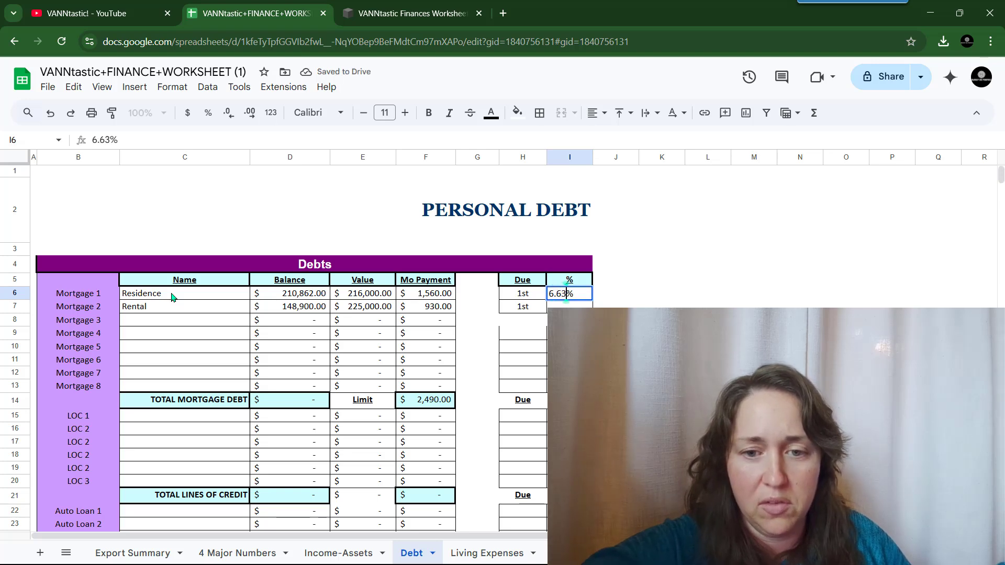
key("Return")
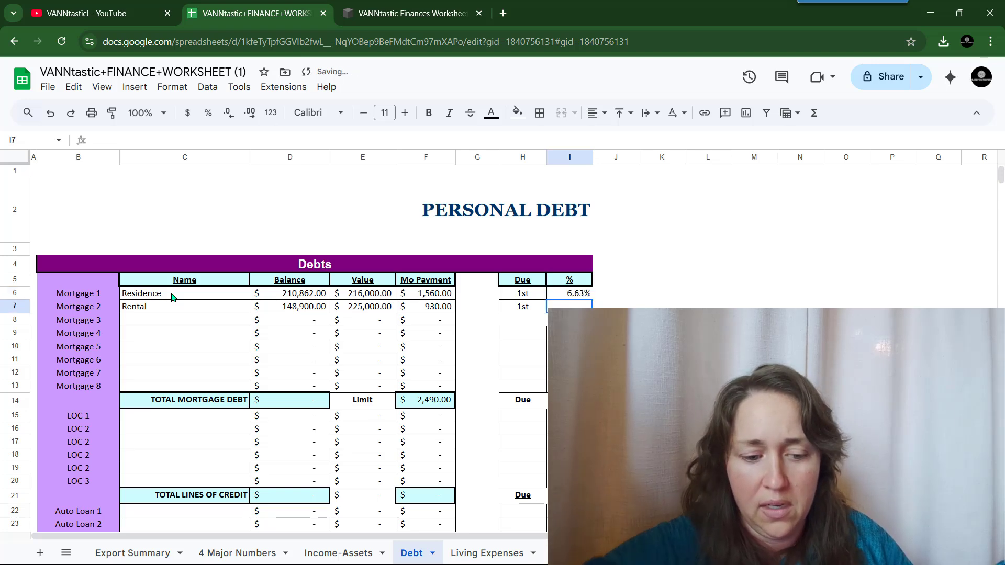
type("2.88")
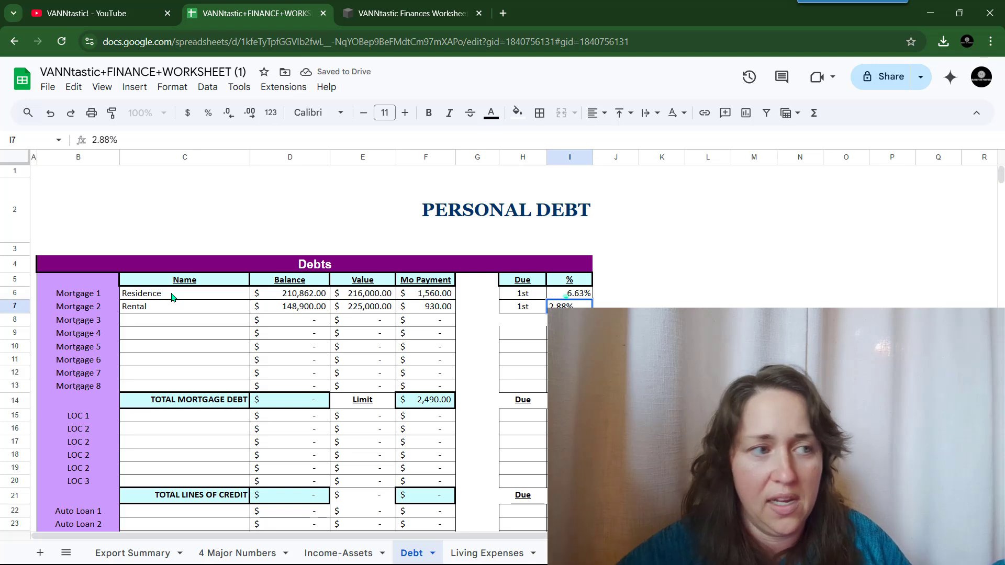
key("Return")
key("Return")
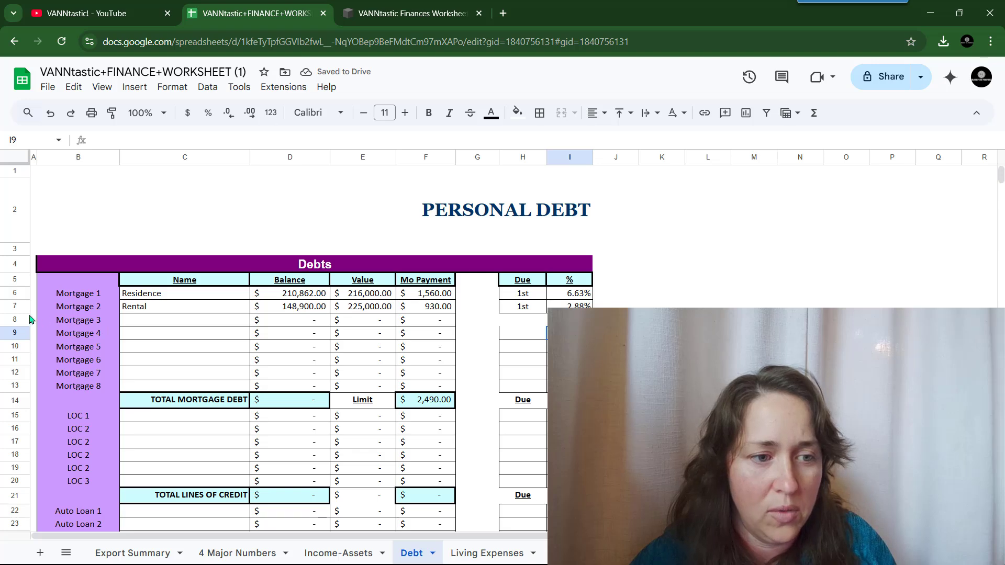
- Hide the unused mortgage rows 8–13 on the Debt sheet
left_click_drag(16, 322, 18, 390)
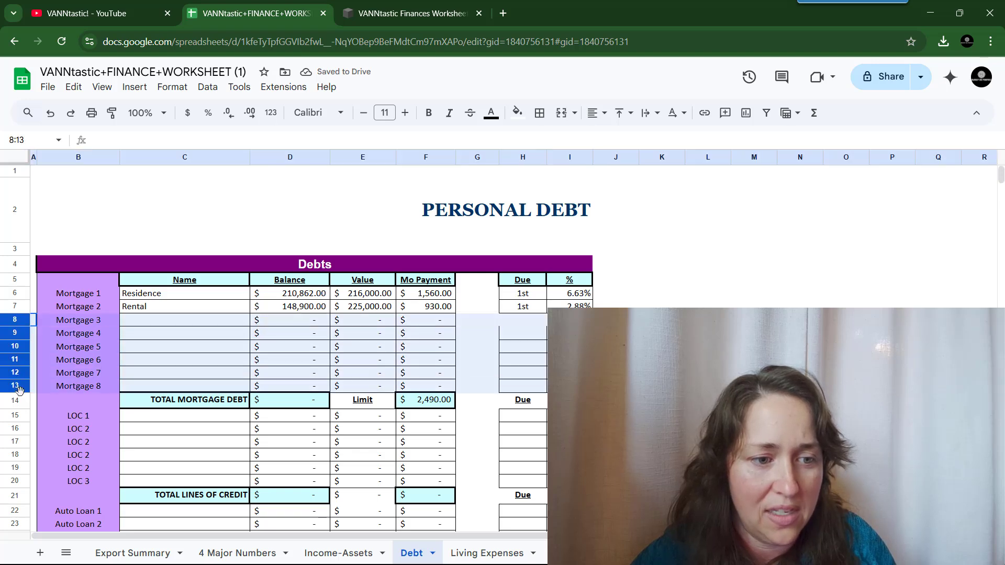
right_click(113, 363)
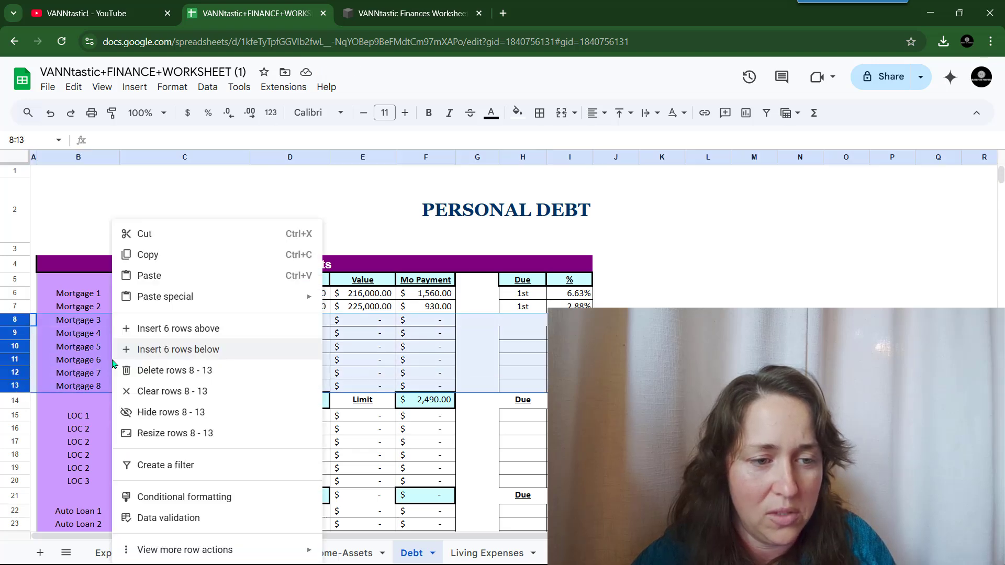
left_click(232, 411)
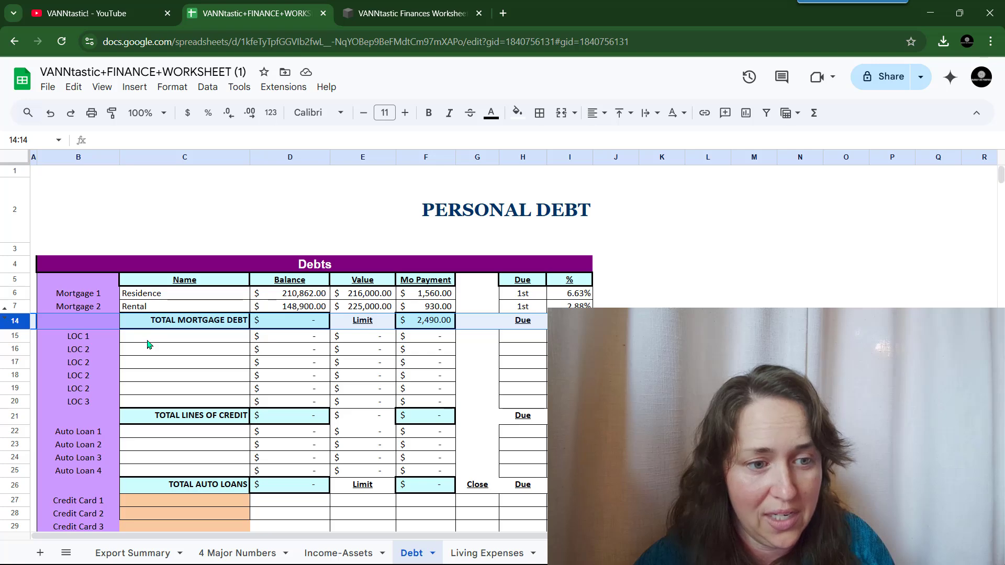
left_click(147, 340)
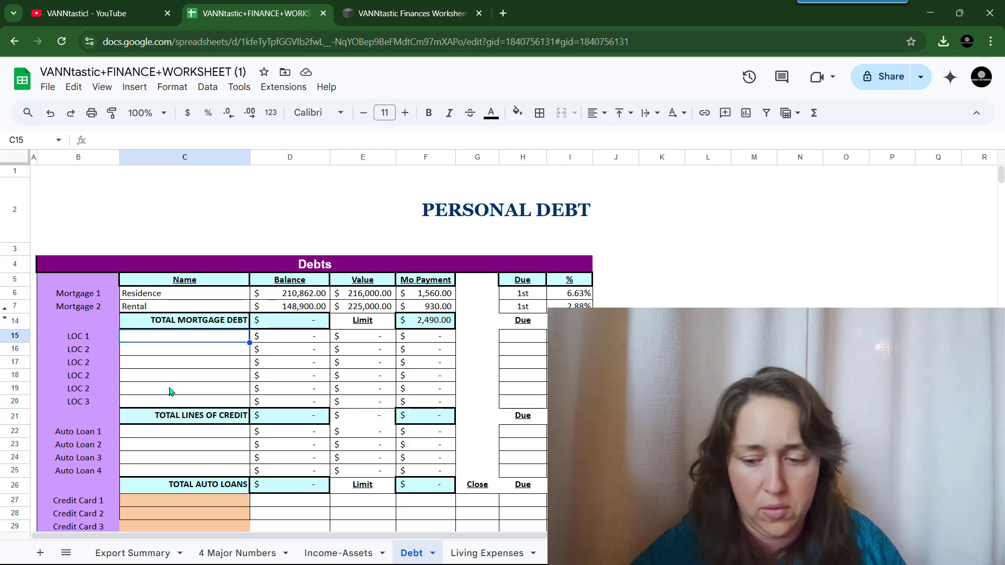
- Name the first two lines of credit Overdraft Main and Overdraft Alt, fixing the typos
type("Overdra")
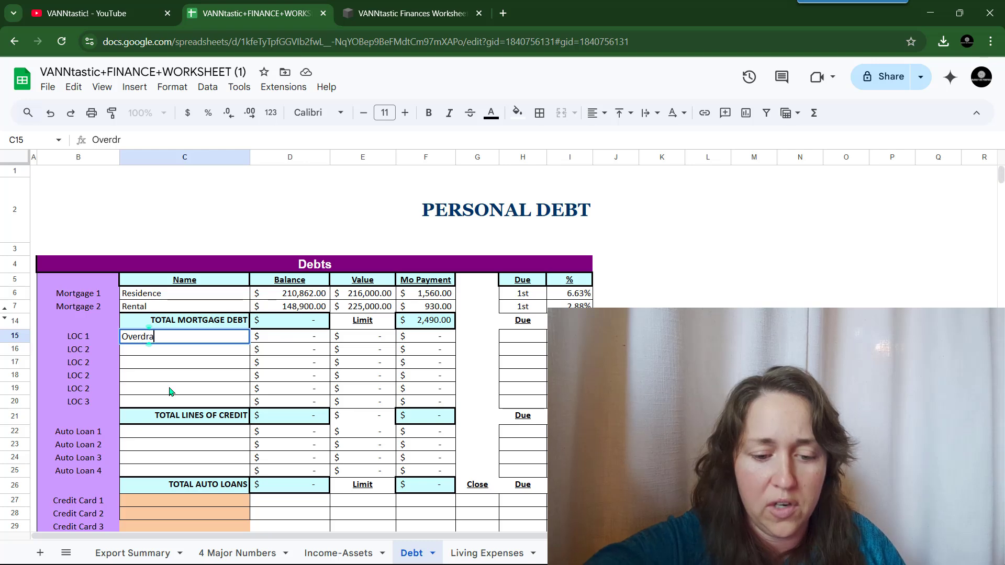
type("ft ")
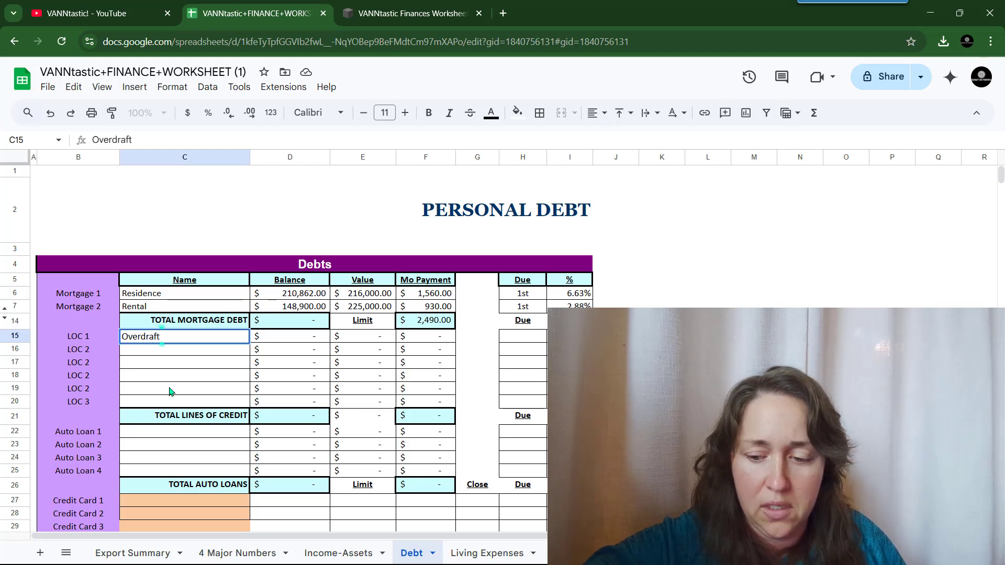
type("Main")
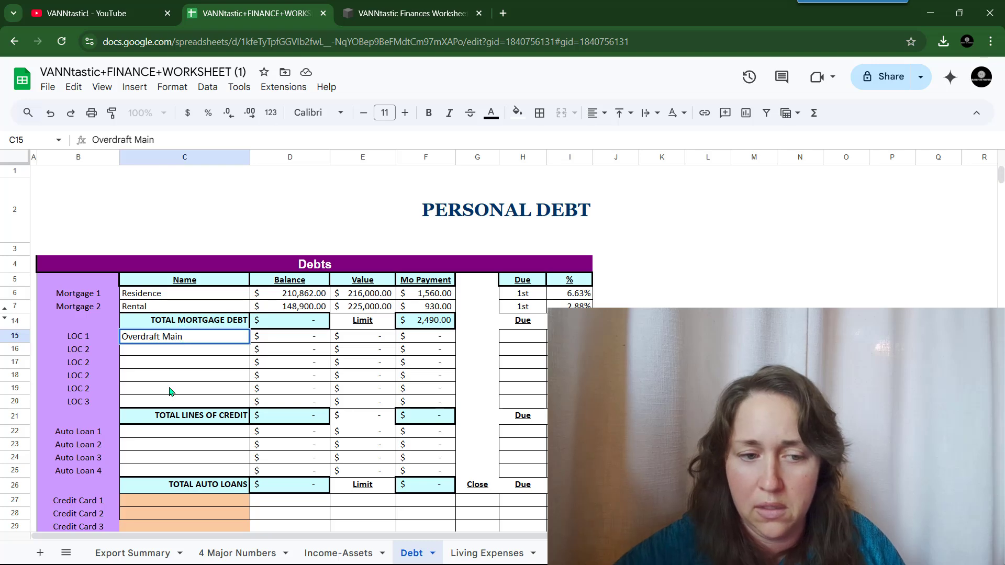
key("Return")
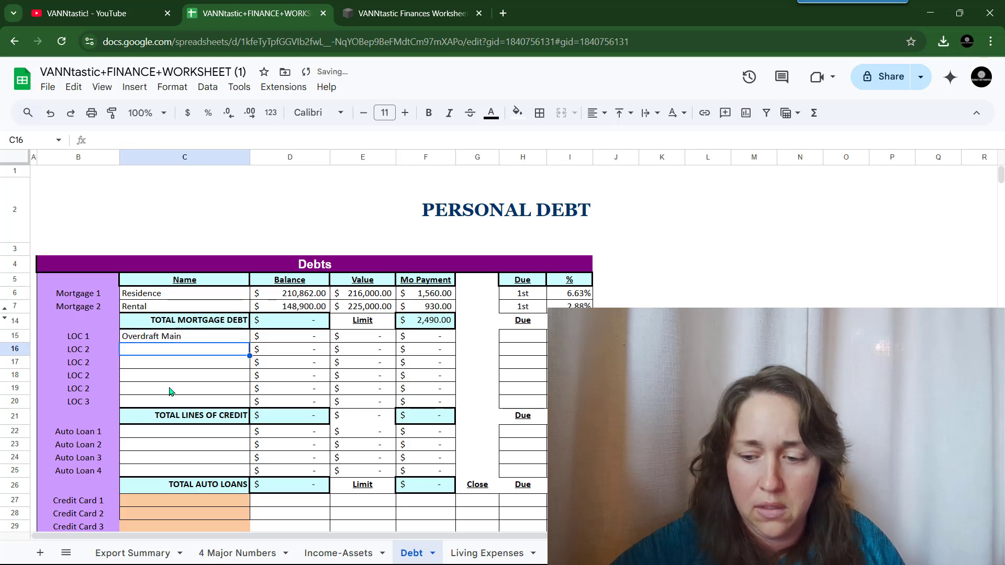
type("Overddraft A")
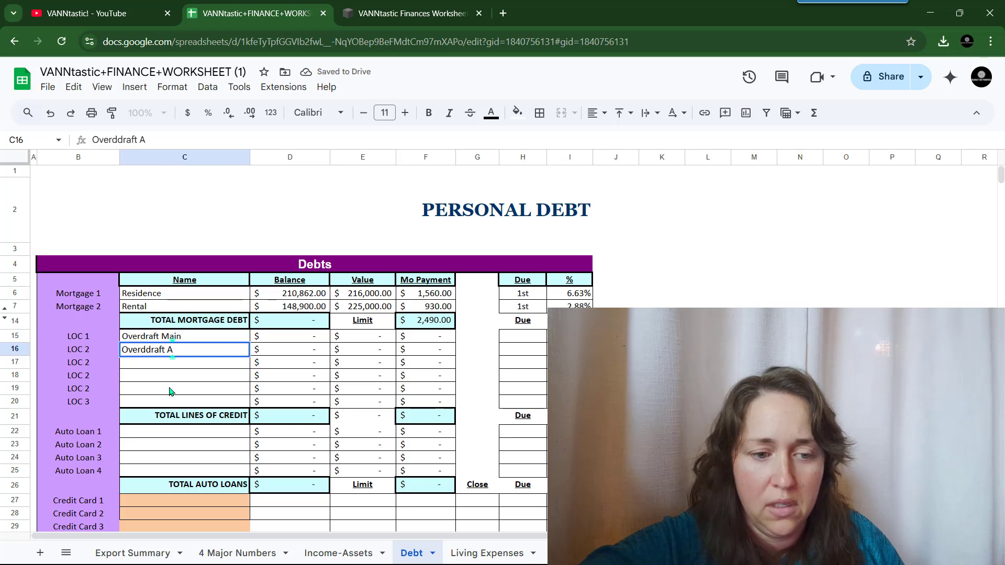
type("lty")
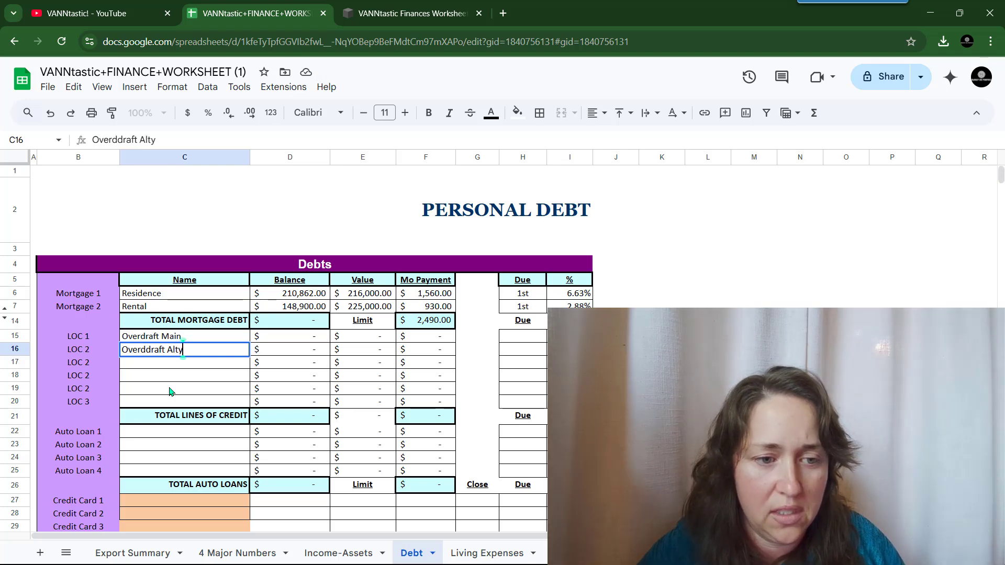
key("BackSpace")
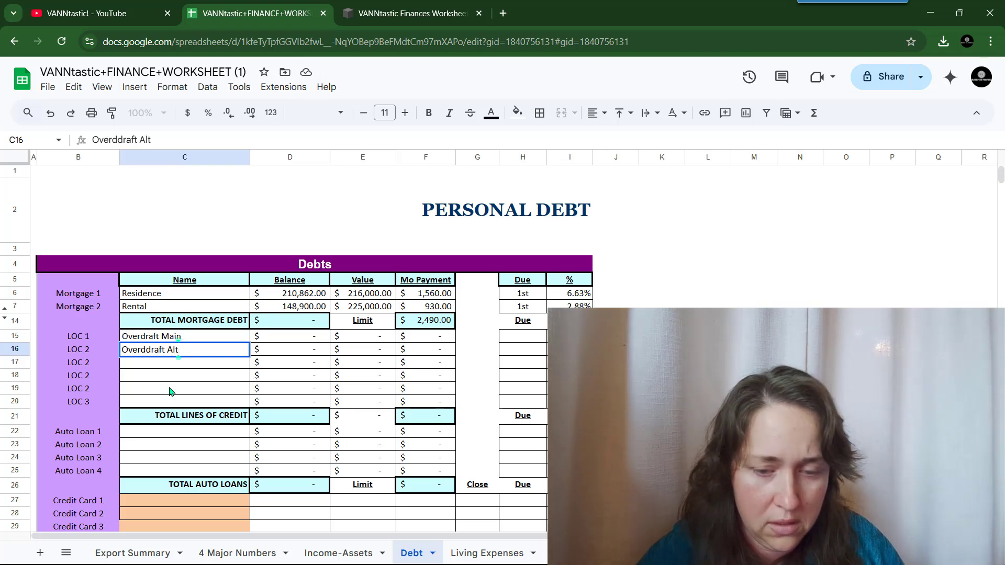
key("Left")
key("Left")
key("Right")
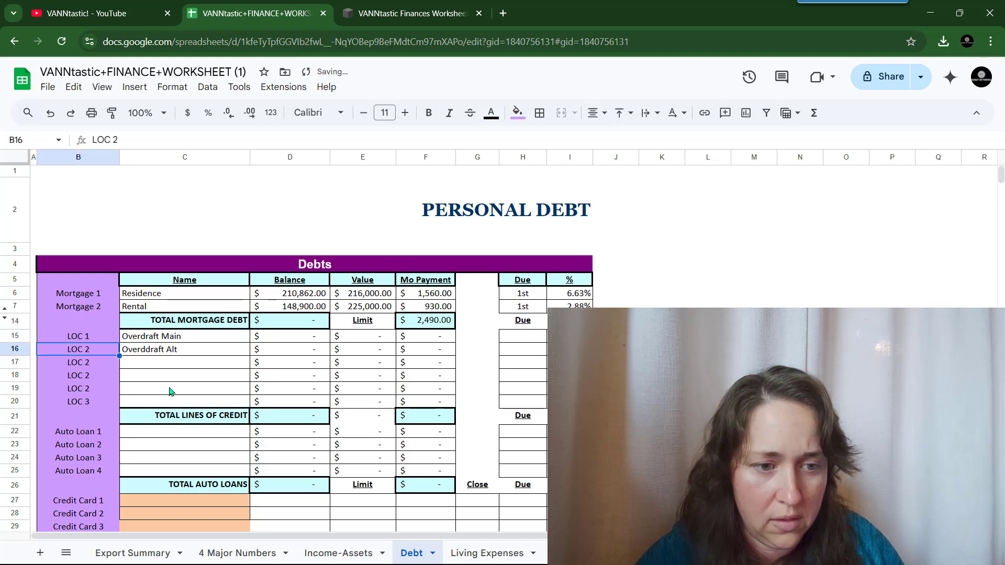
double_click(145, 349)
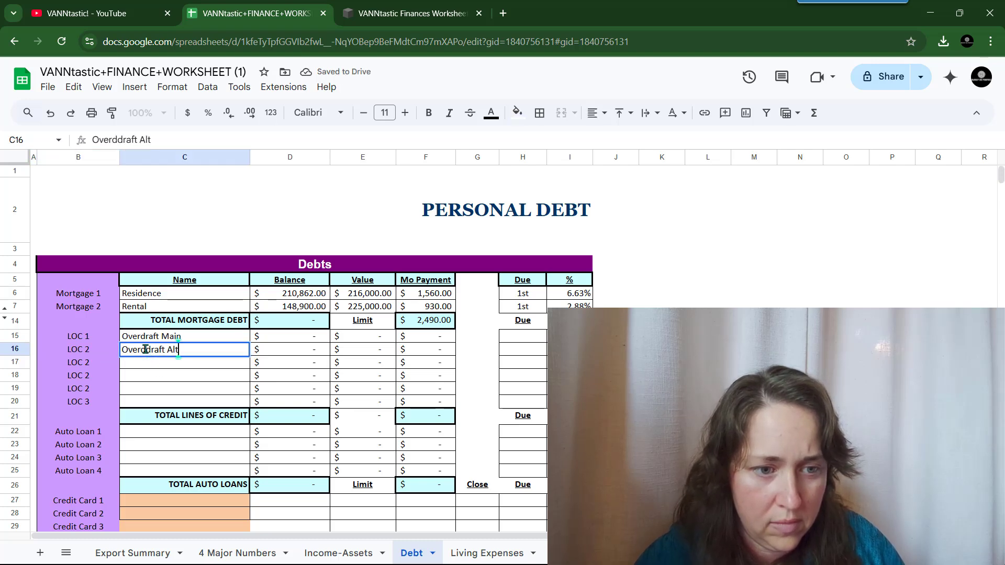
left_click(145, 349)
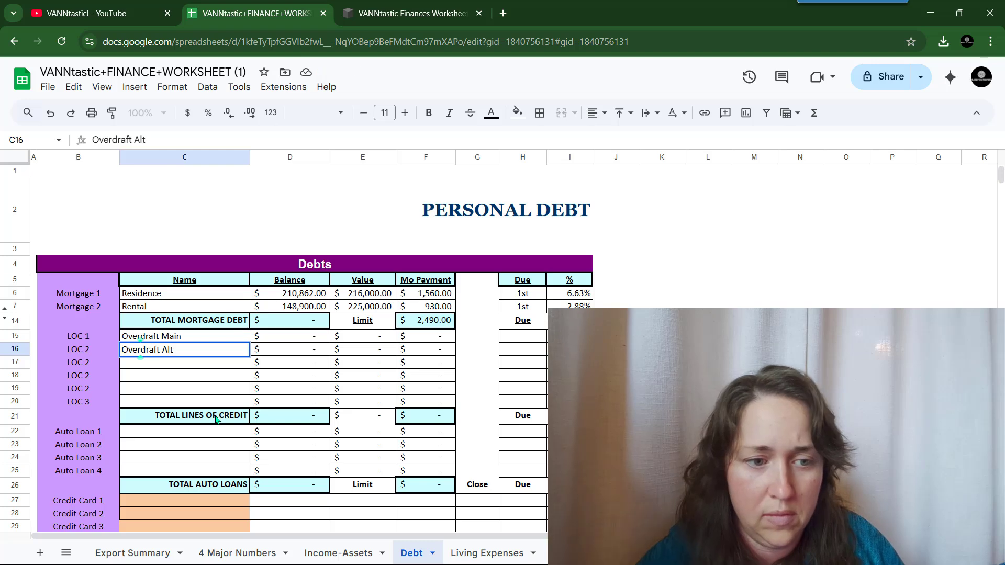
- Give both overdraft lines 500 limits and Overdraft Alt a 350 balance
left_click(345, 340)
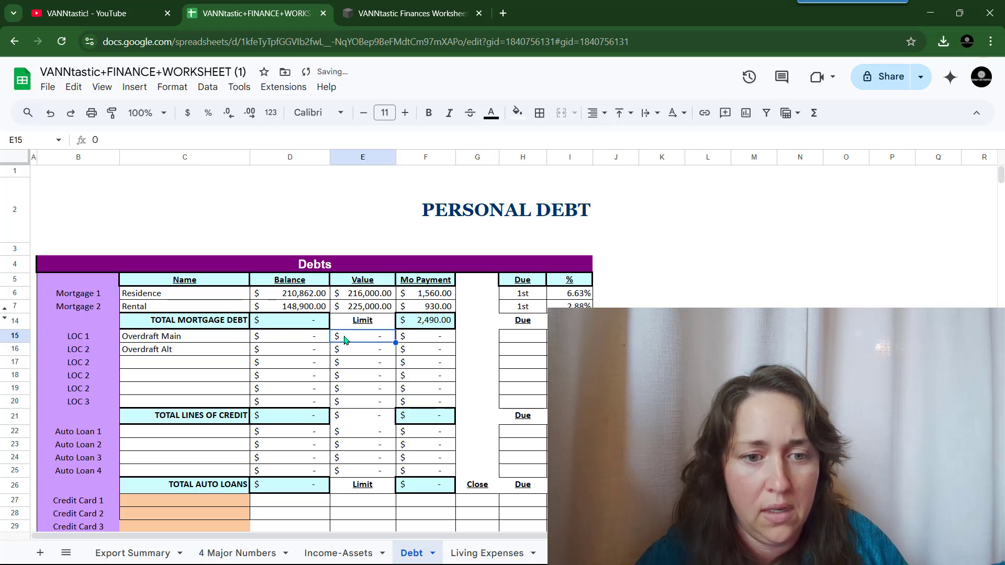
type("500")
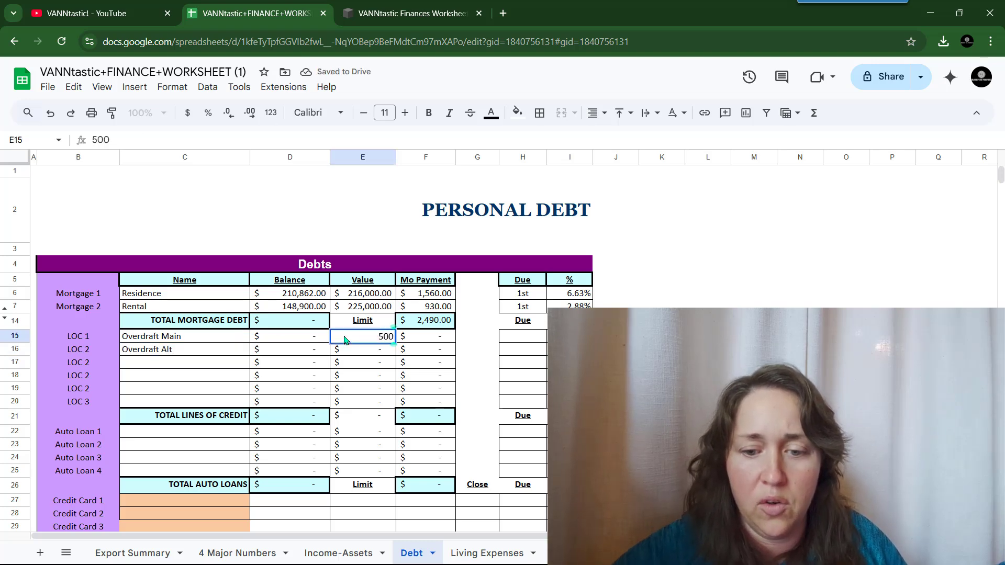
key("Return")
type("500")
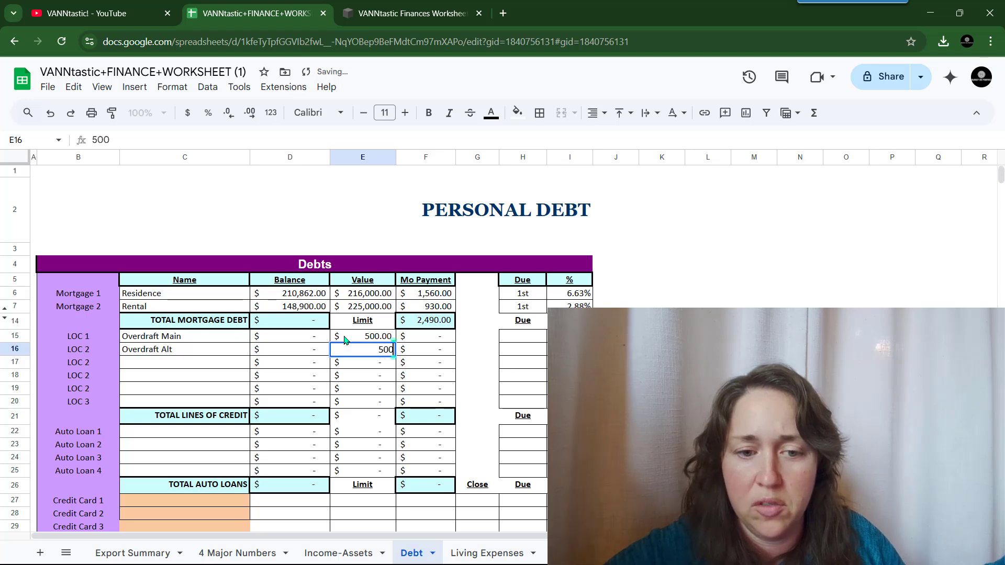
key("Left")
key("Up")
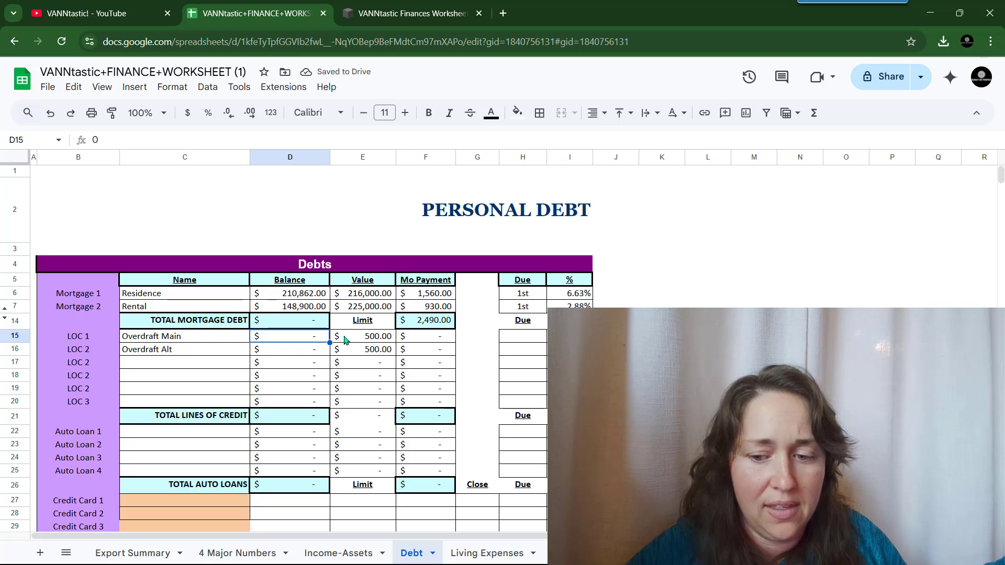
key("Down")
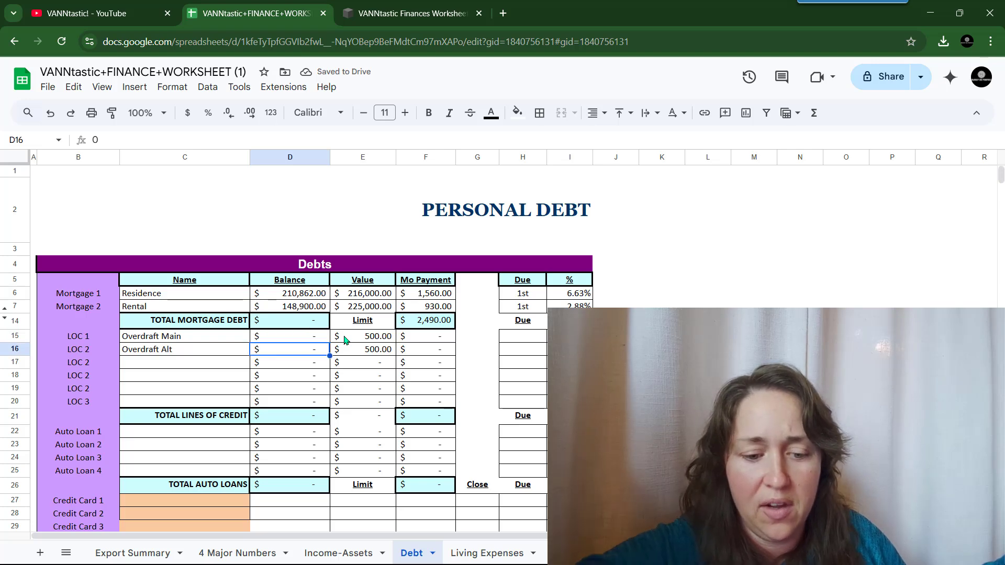
type("350")
key("Tab")
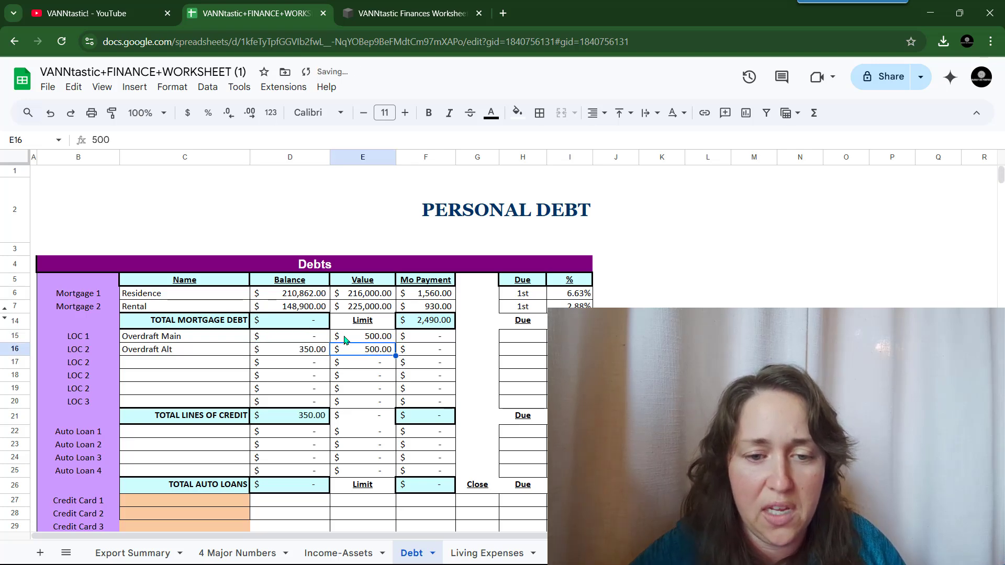
key("Tab")
key("Up")
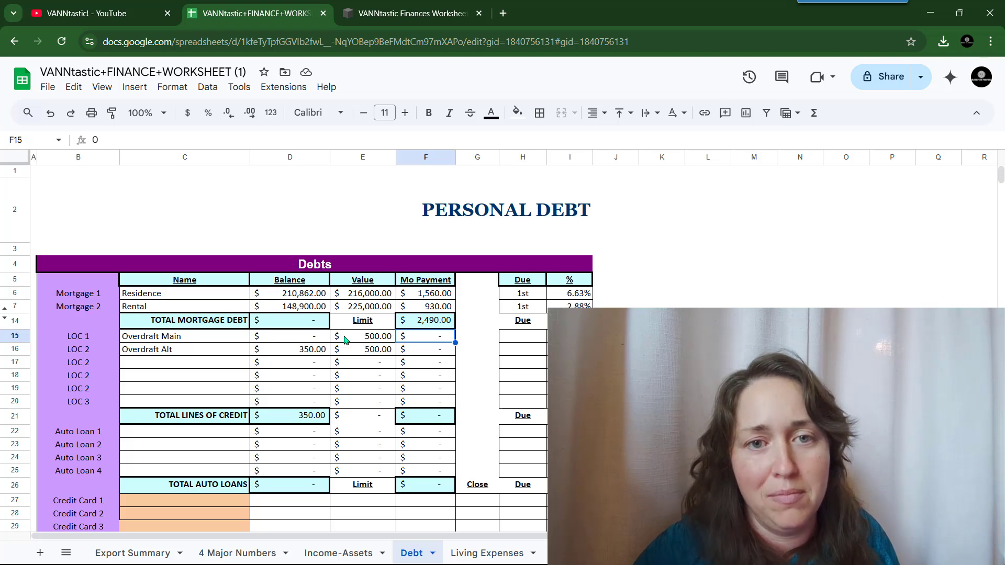
- Set both overdraft due dates to 11th and Overdraft Main's rate to 13.9
left_click(535, 339)
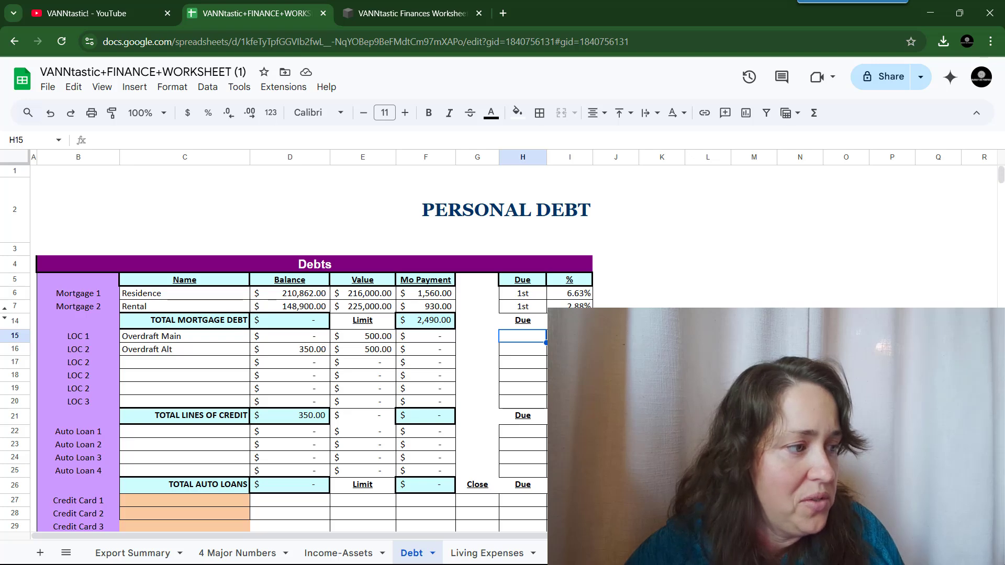
type("11th")
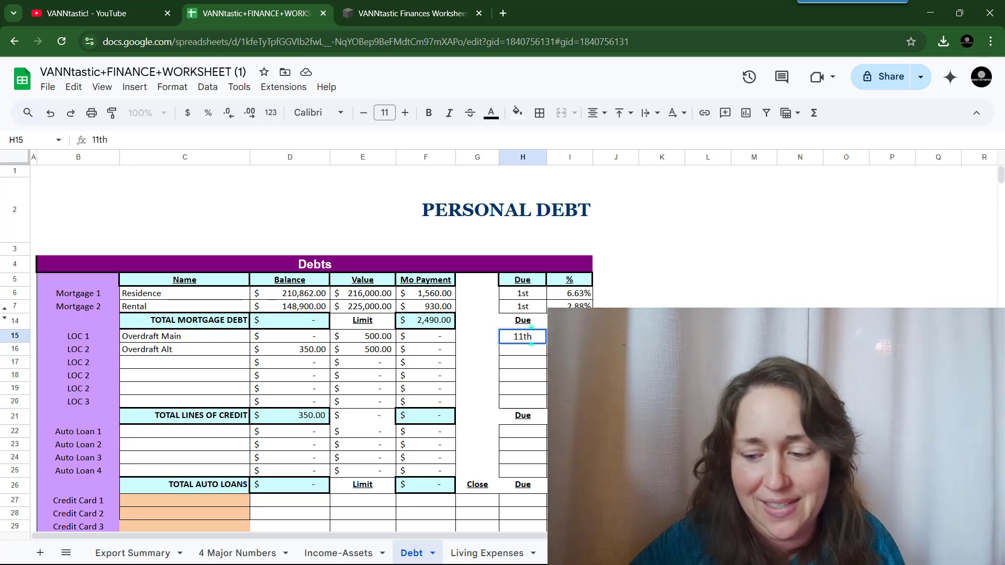
left_click(527, 350)
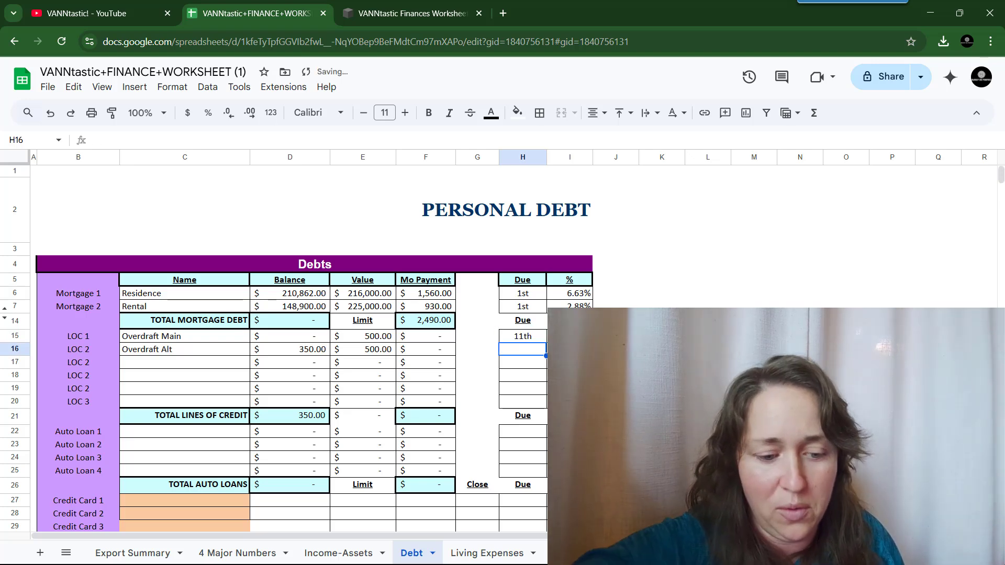
type("11th")
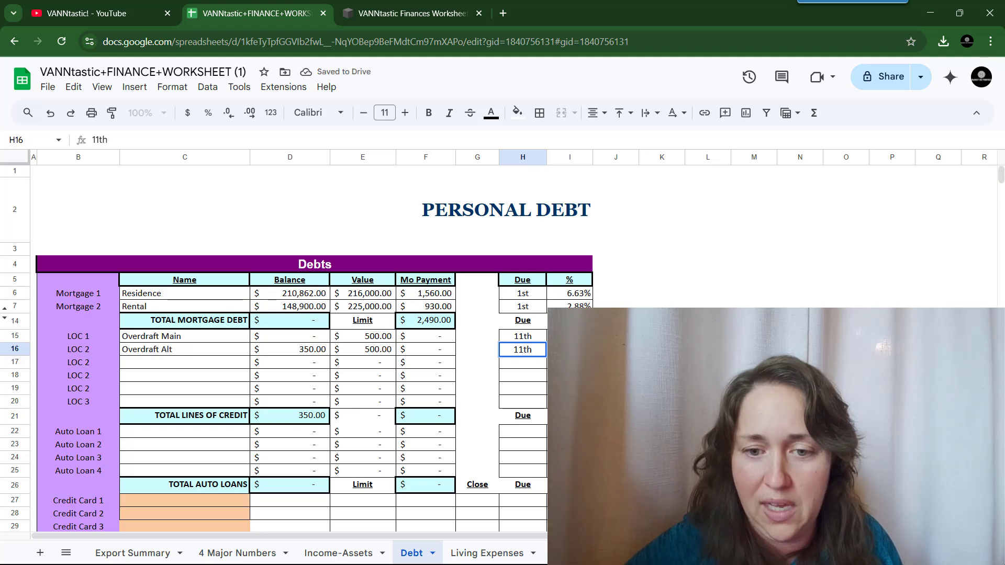
left_click(569, 336)
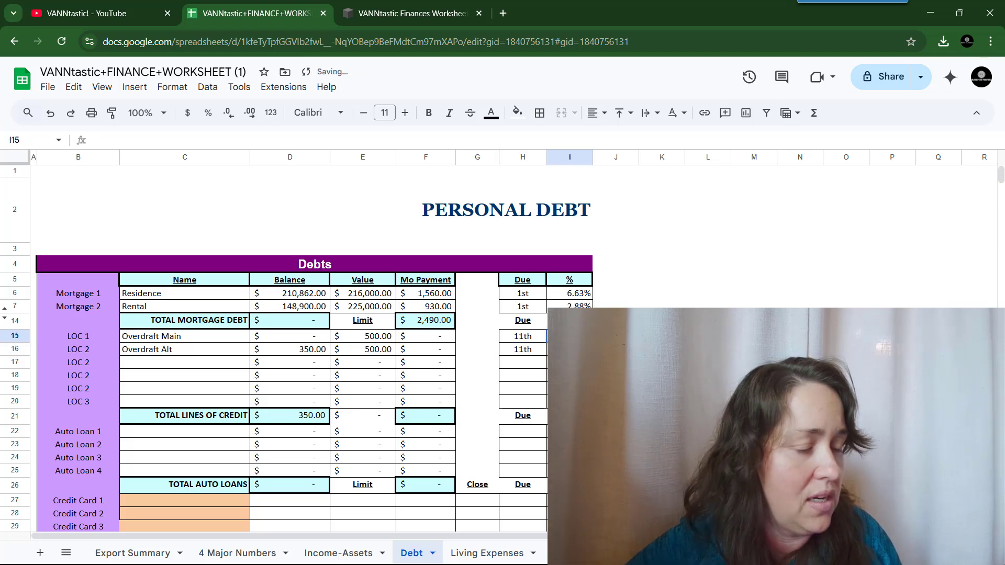
type("13.9")
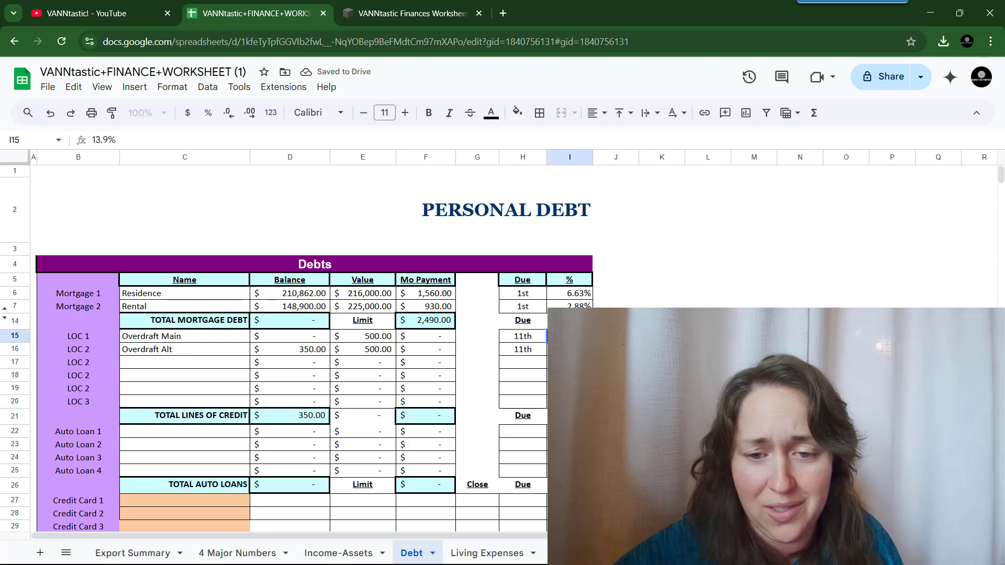
key("Return")
- Set Overdraft Alt's rate to 13.9 and hide the unused line-of-credit rows 17–20
type("13.9")
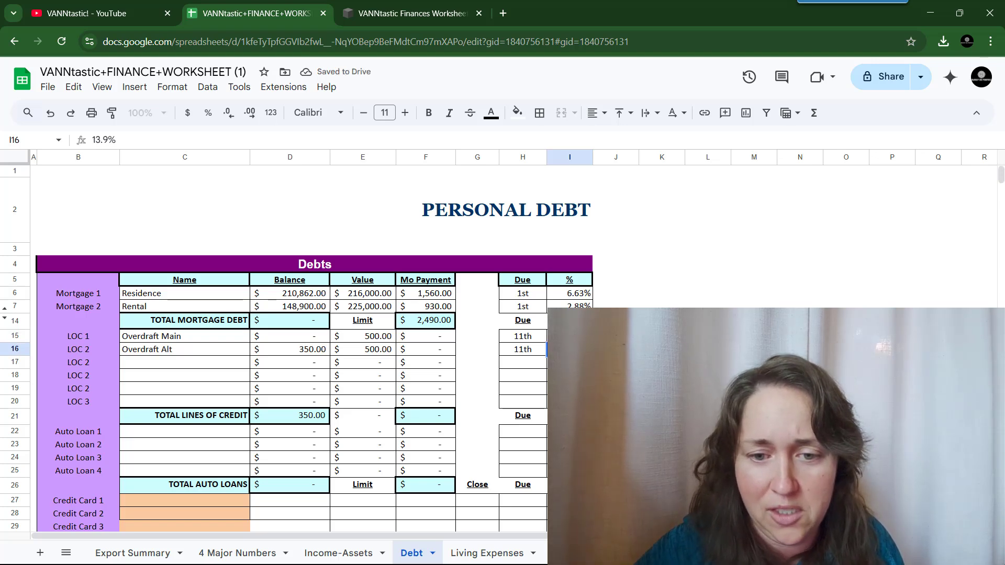
key("Return")
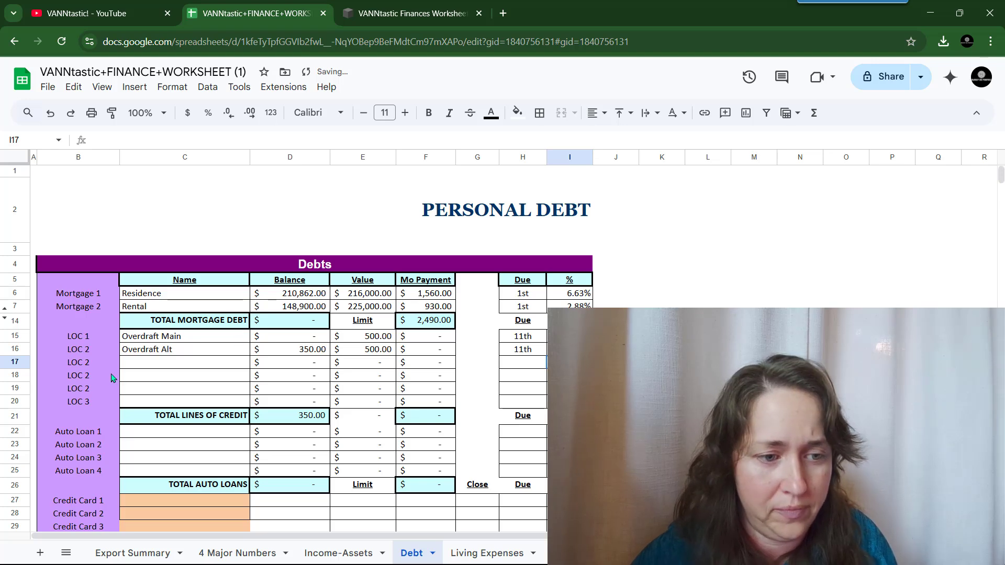
left_click_drag(18, 405, 19, 362)
right_click(142, 373)
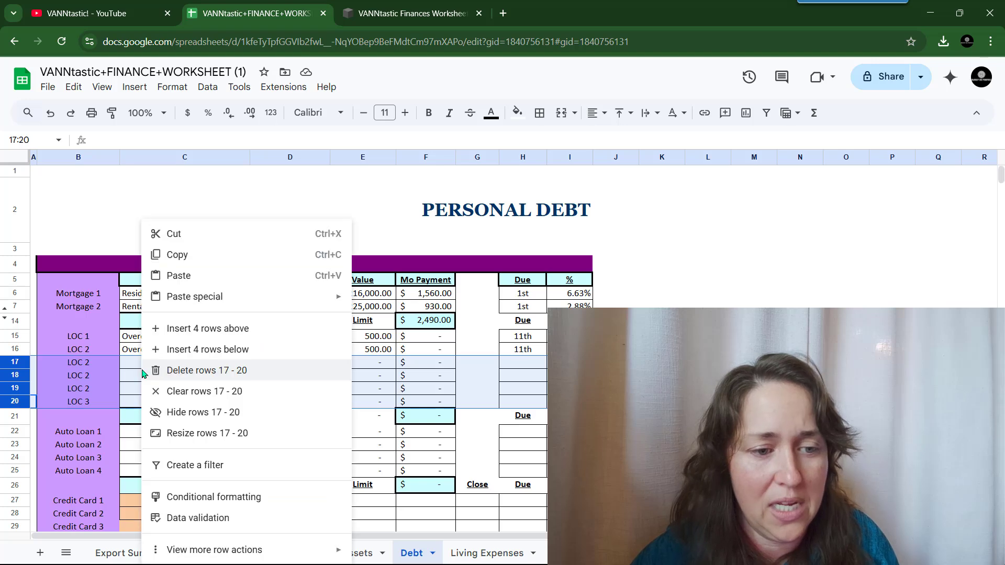
left_click(288, 408)
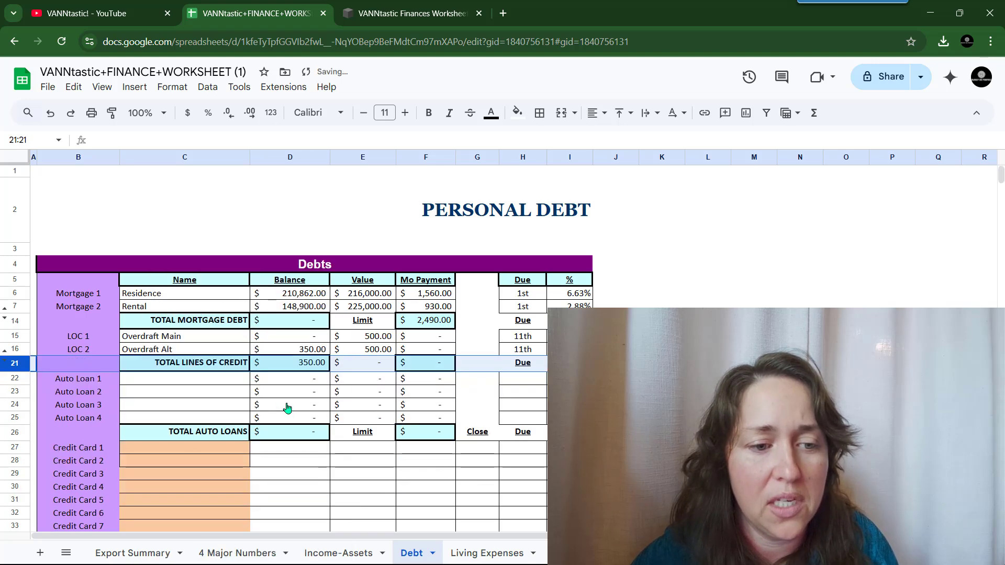
scroll(287, 408, "down", 3)
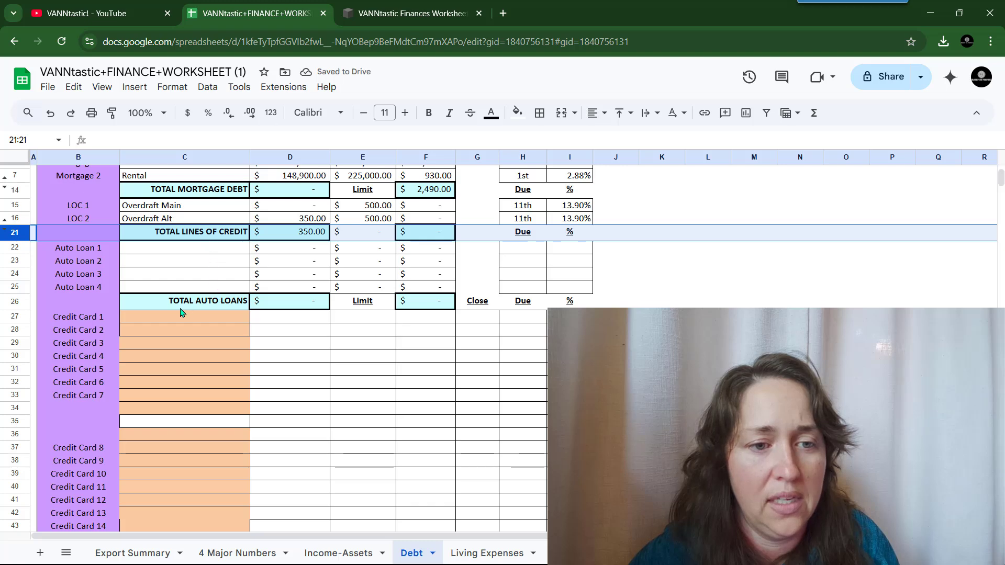
- Hide the Auto Loan rows 22–26 including their total
left_click_drag(13, 302, 14, 251)
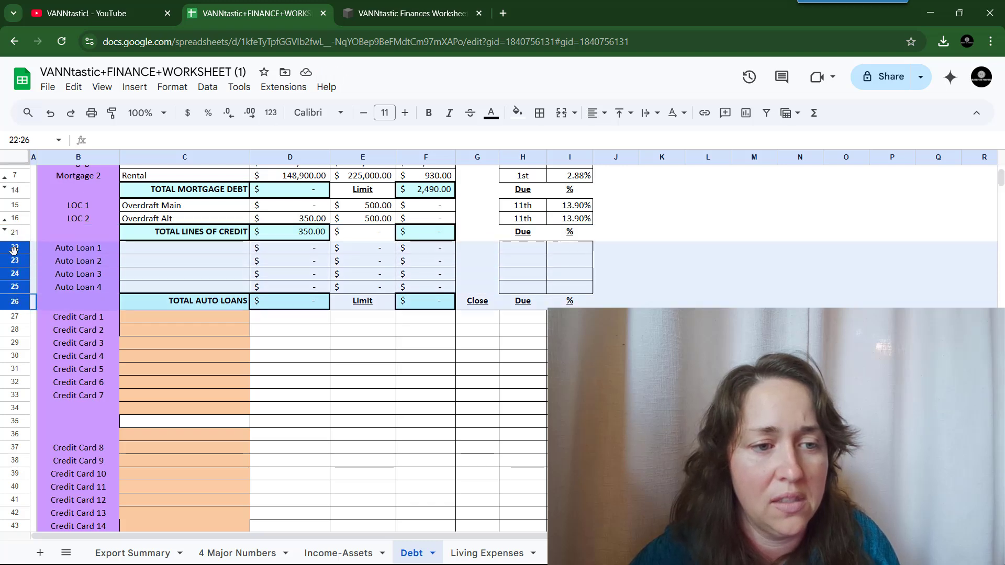
right_click(140, 267)
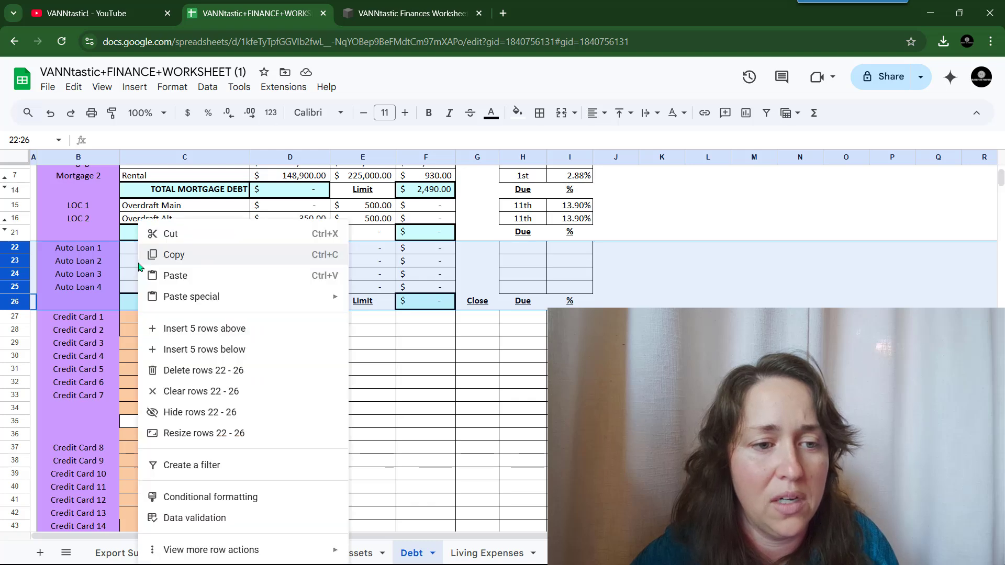
left_click(290, 415)
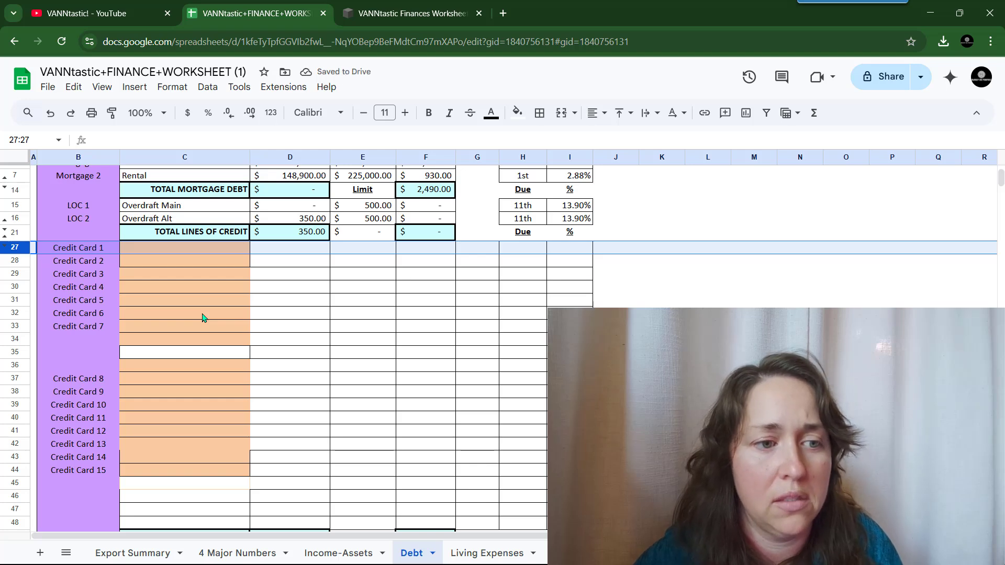
left_click(182, 253)
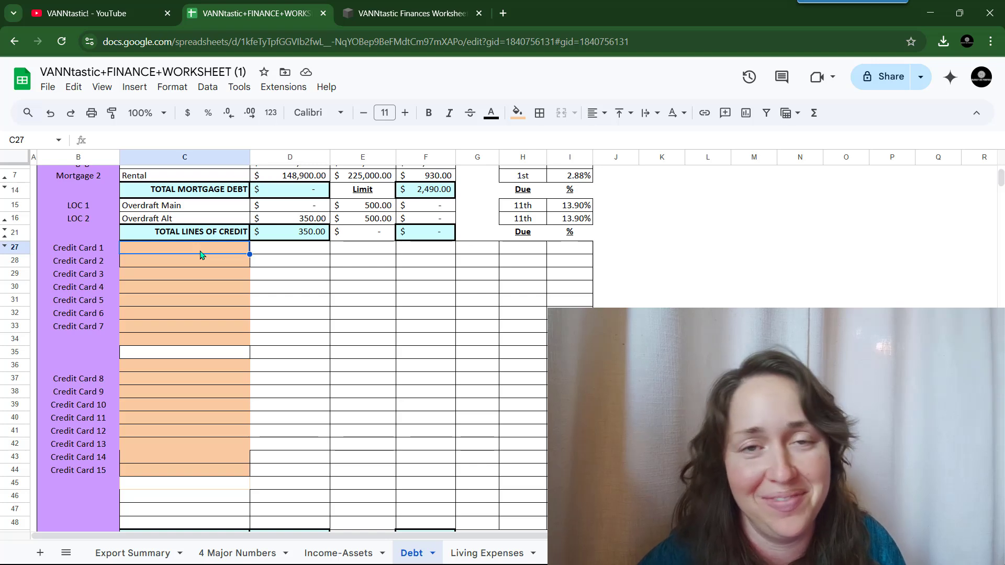
- Name Credit Card 1 Ally with a 2,300 balance and 3000 limit
scroll(200, 255, "down", 3)
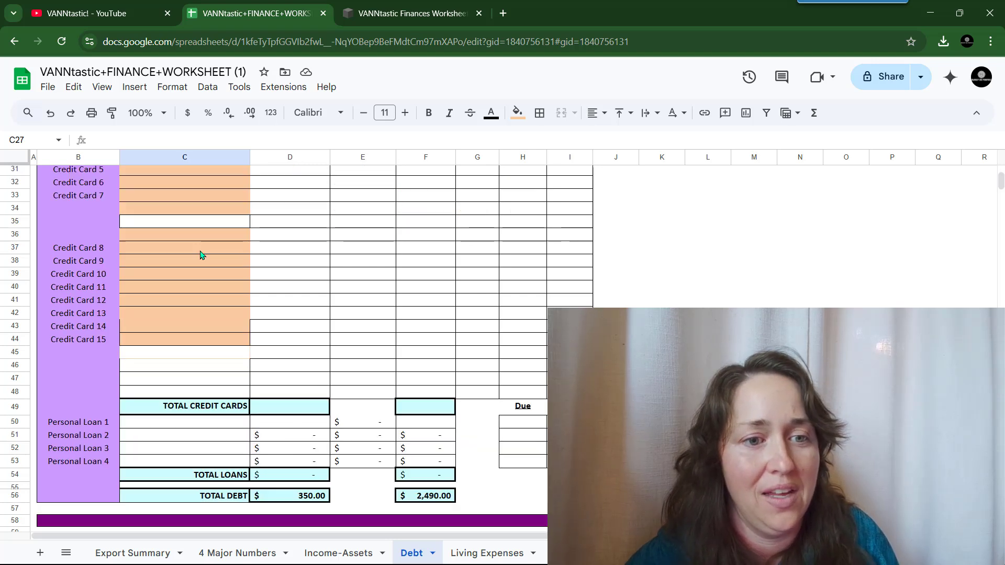
scroll(200, 255, "up", 3)
scroll(200, 254, "down", 3)
scroll(200, 255, "up", 3)
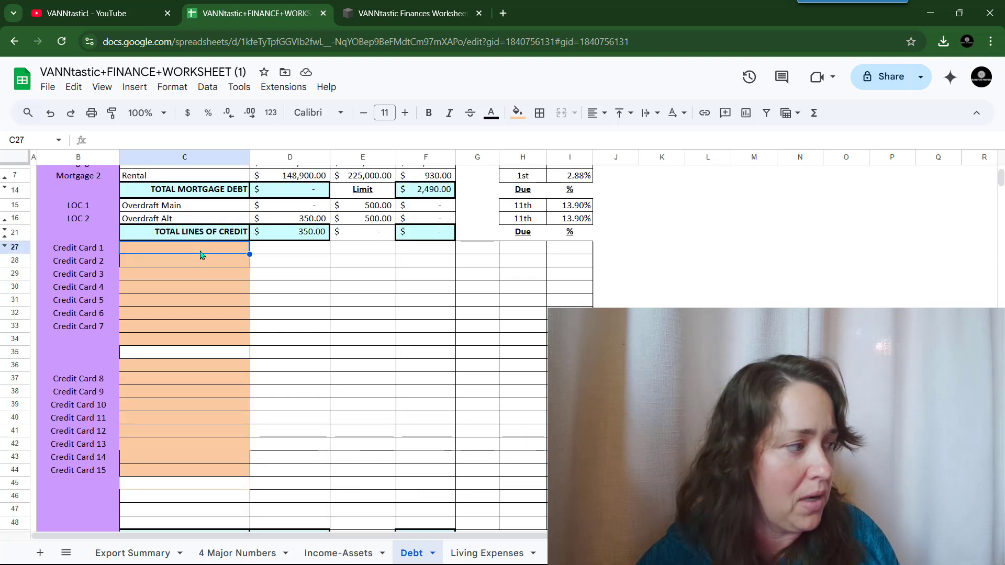
type("A")
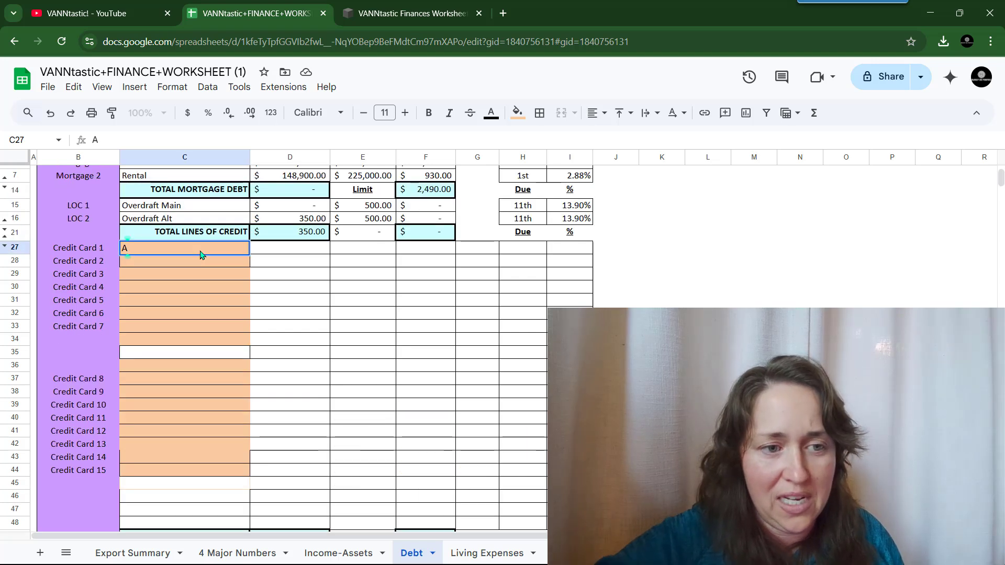
type("lly")
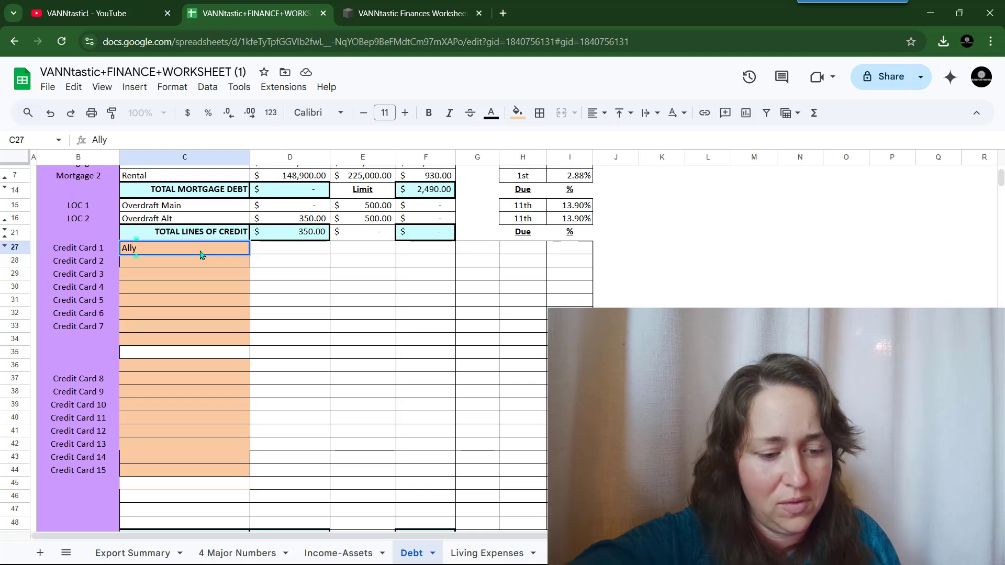
key("Tab")
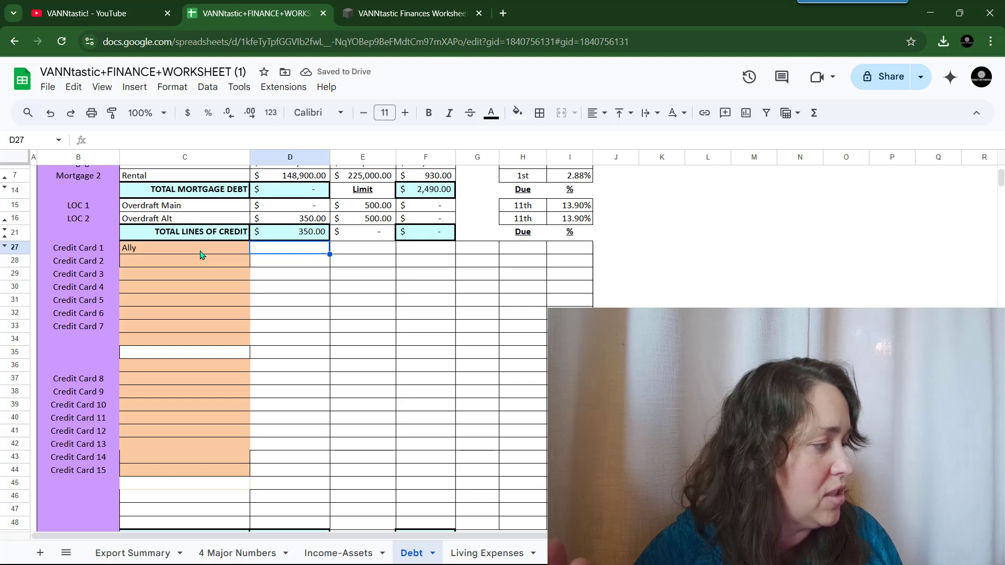
type("2900")
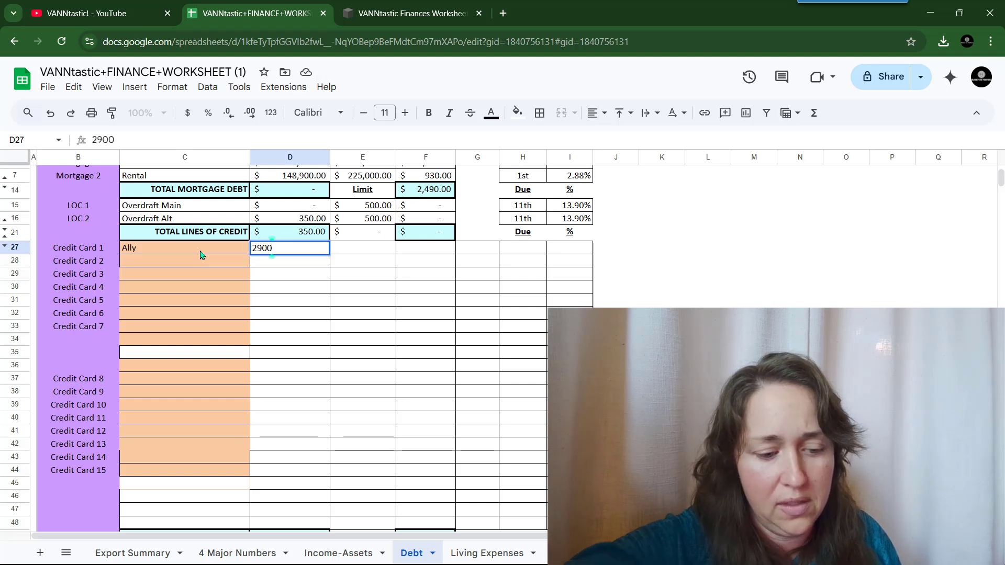
key("Tab")
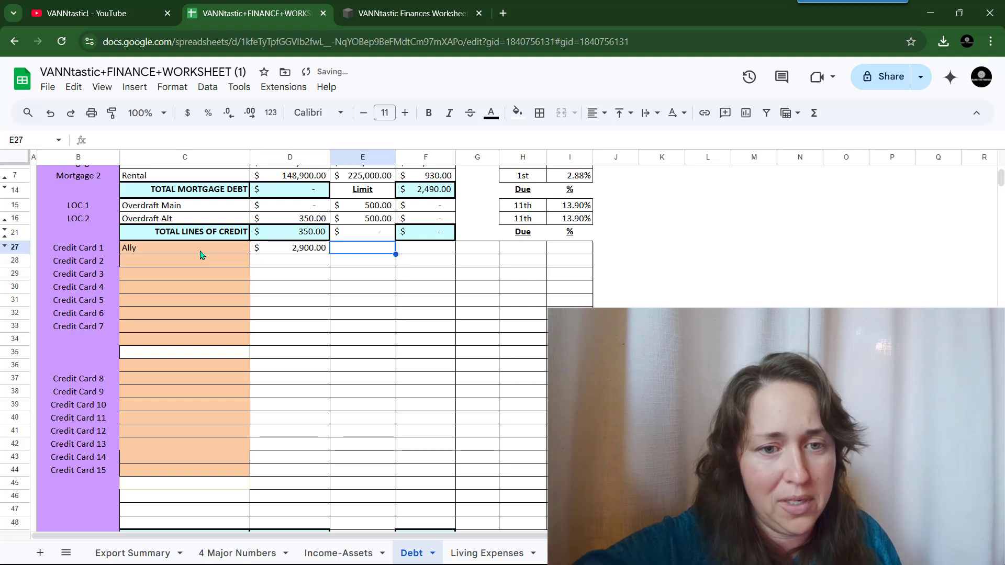
type("3000")
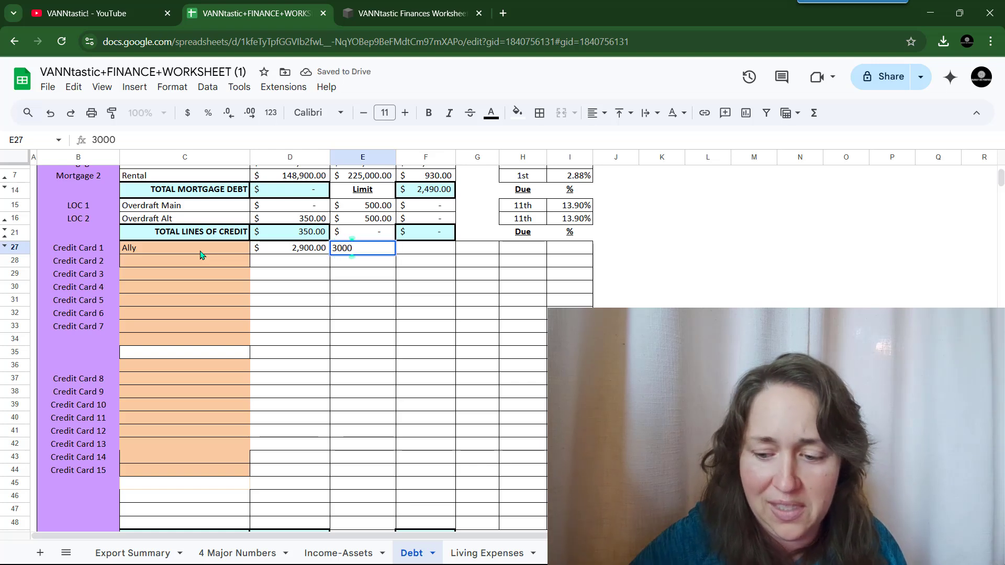
key("Left")
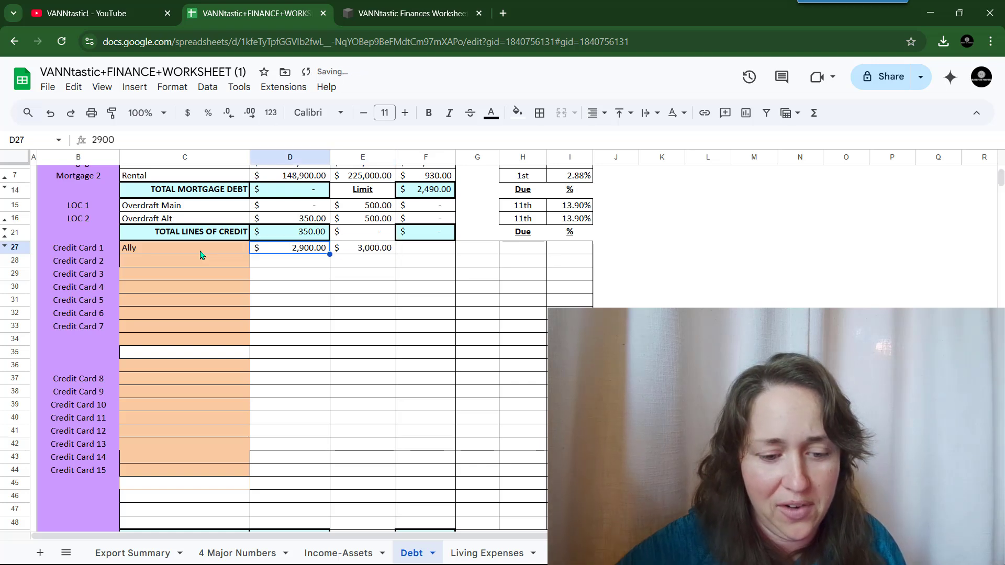
type("2")
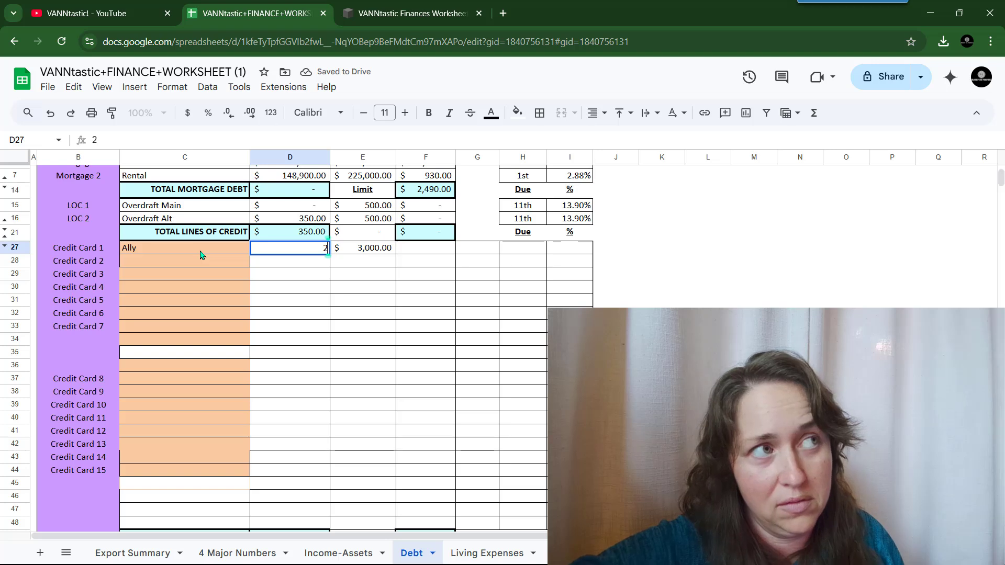
type(",3")
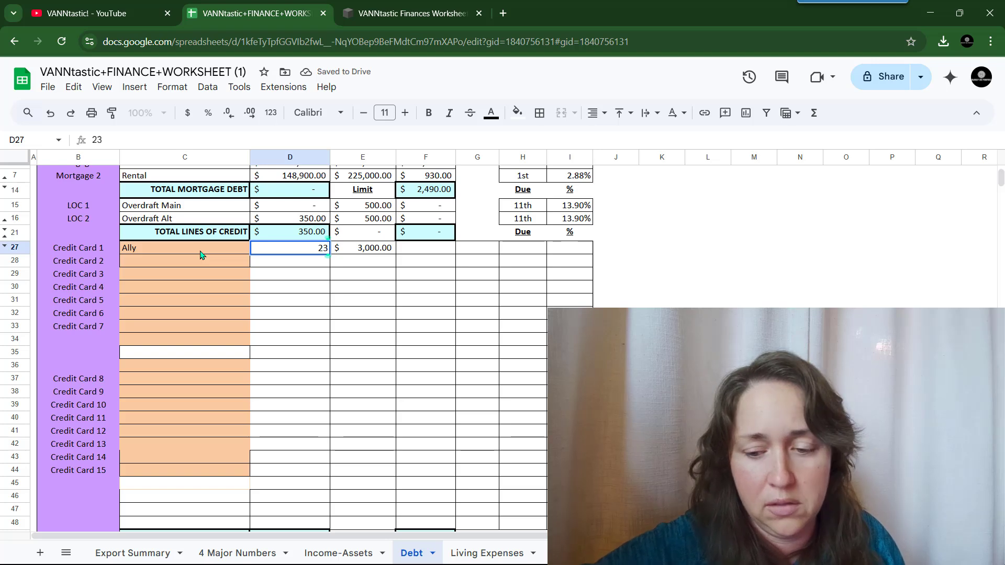
type("00")
key("Right")
key("Right")
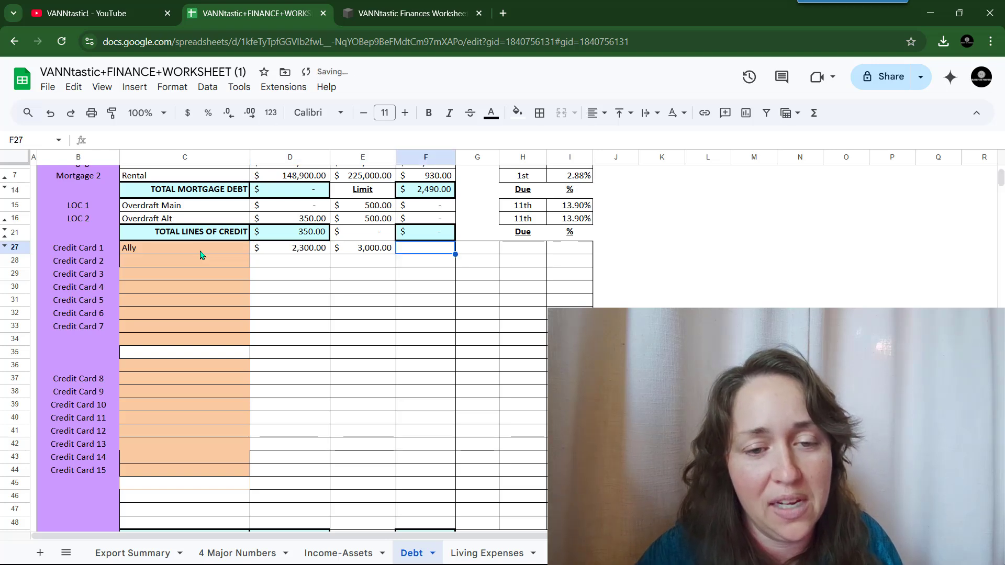
- Give Ally a 0 monthly payment, due date 7th and 0 interest rate
scroll(201, 255, "up", 3)
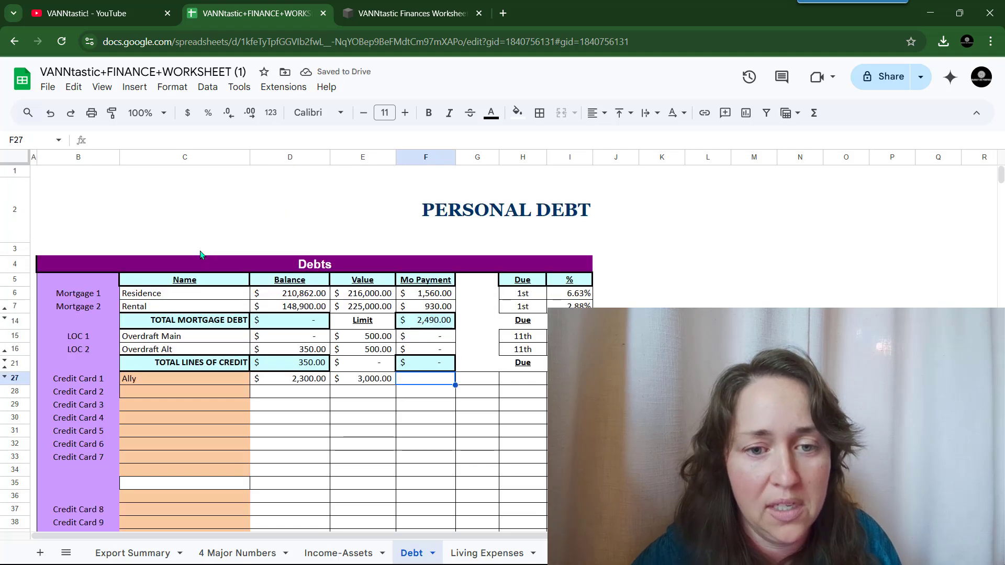
scroll(201, 255, "down", 3)
type("0")
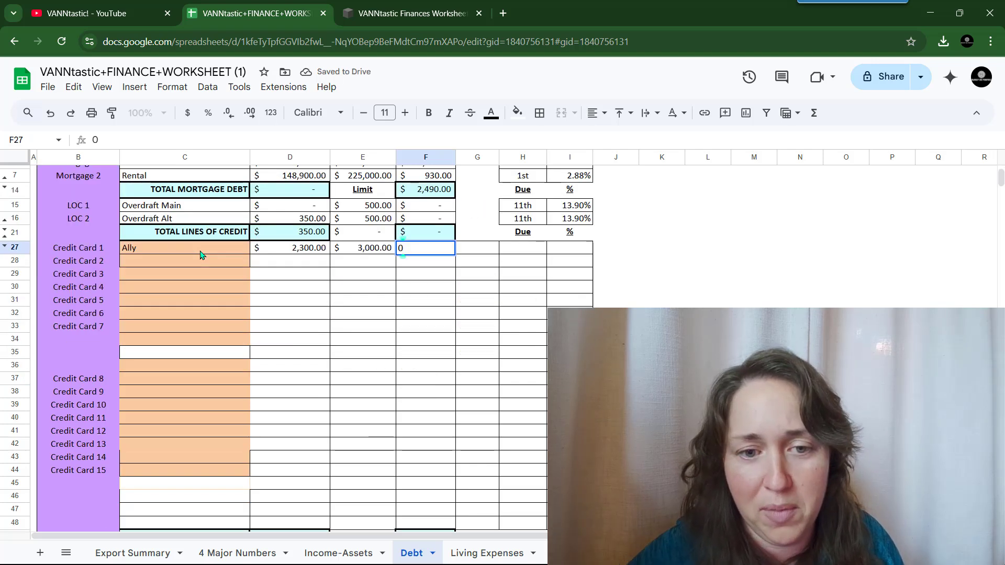
key("Right")
key("Right")
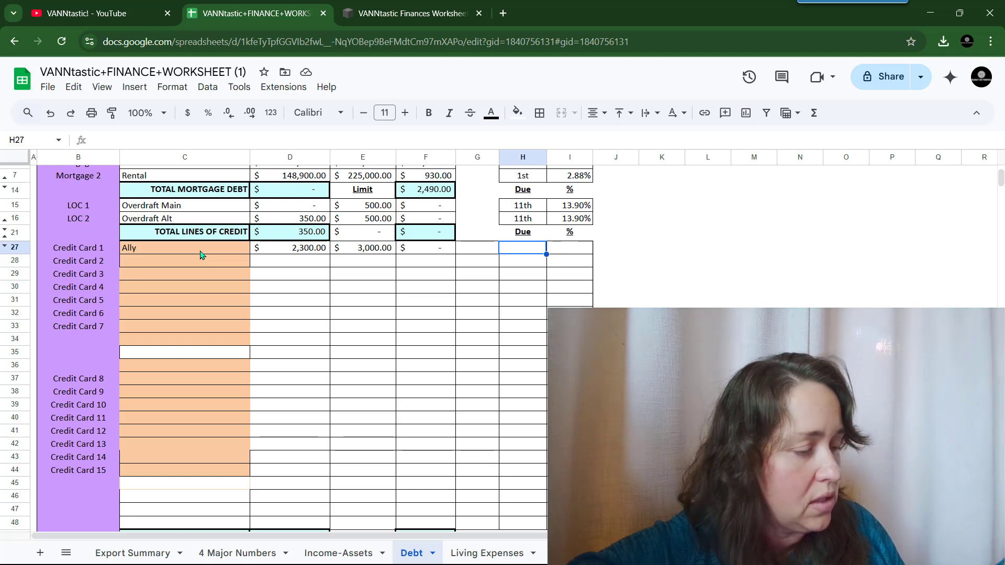
type("0")
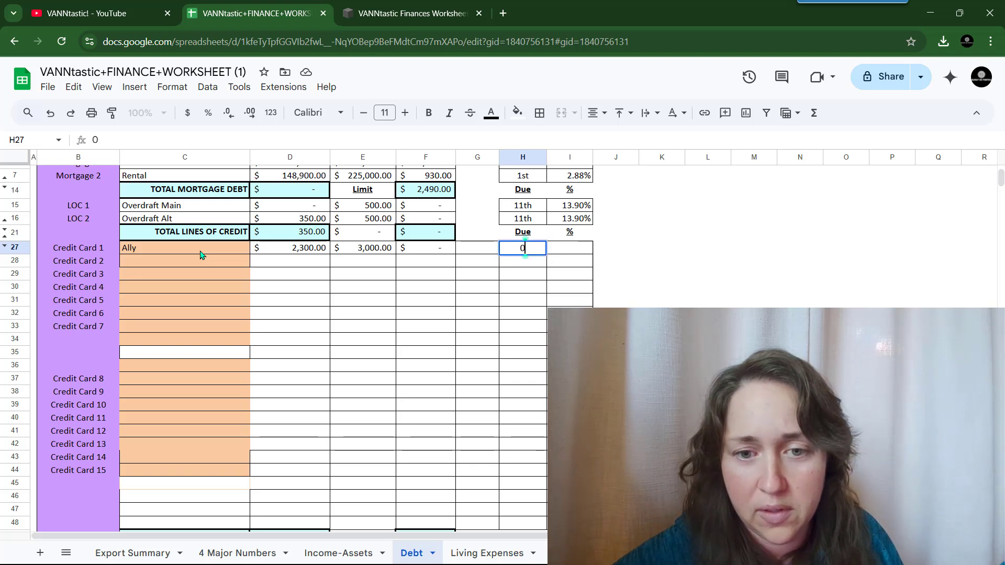
key("BackSpace")
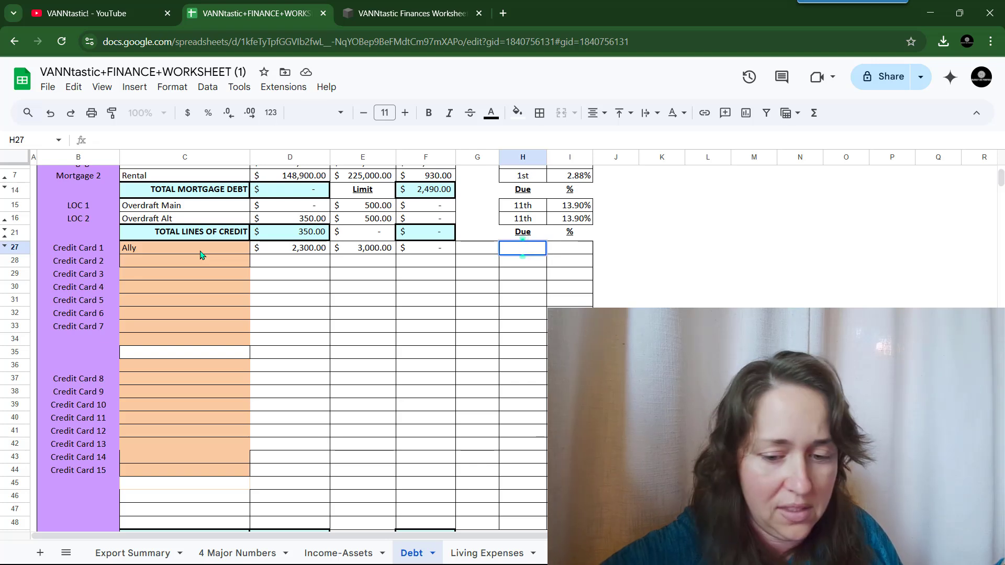
type("7th")
key("Tab")
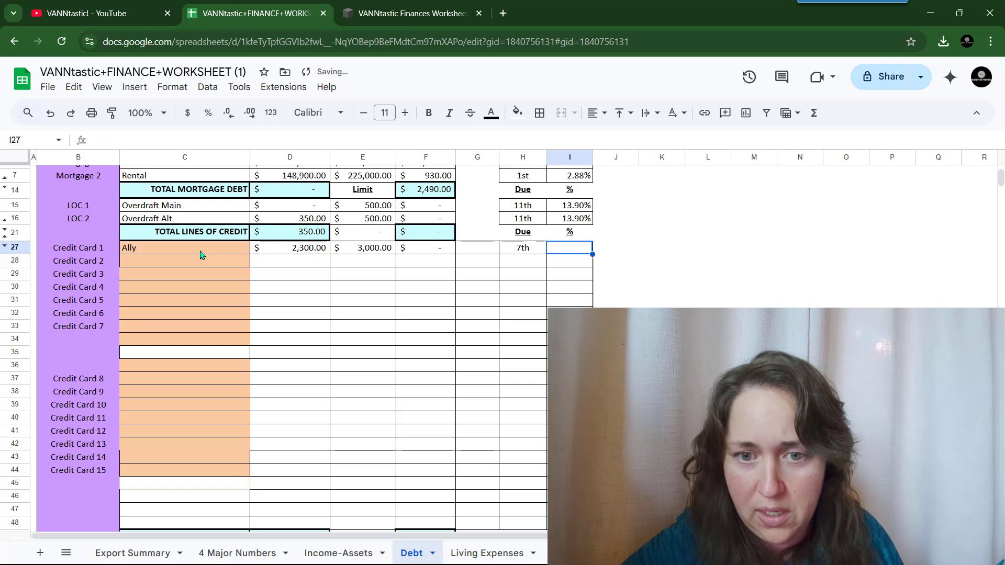
type("0")
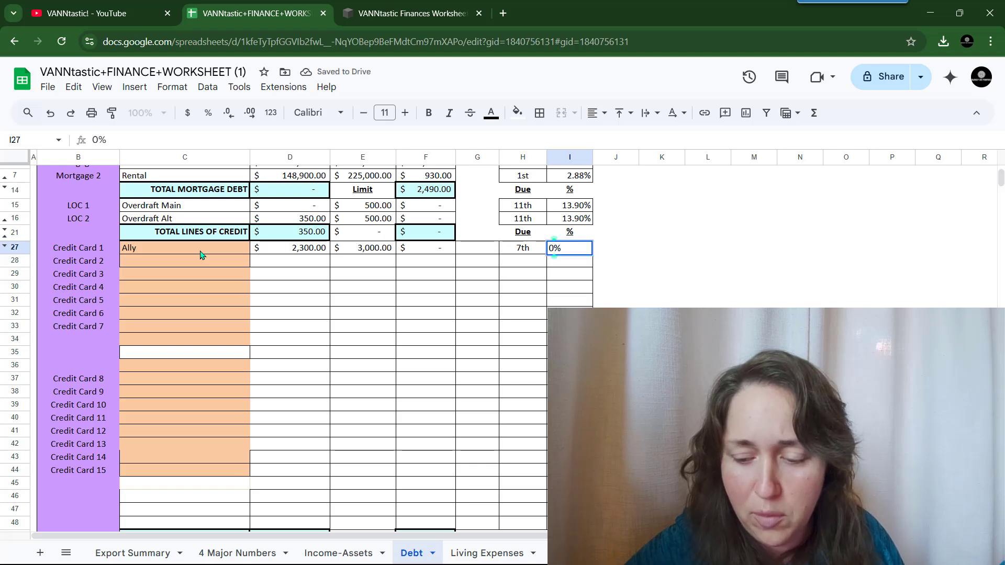
key("Return")
key("Tab")
key("Left")
key("Left")
key("Left")
key("Left")
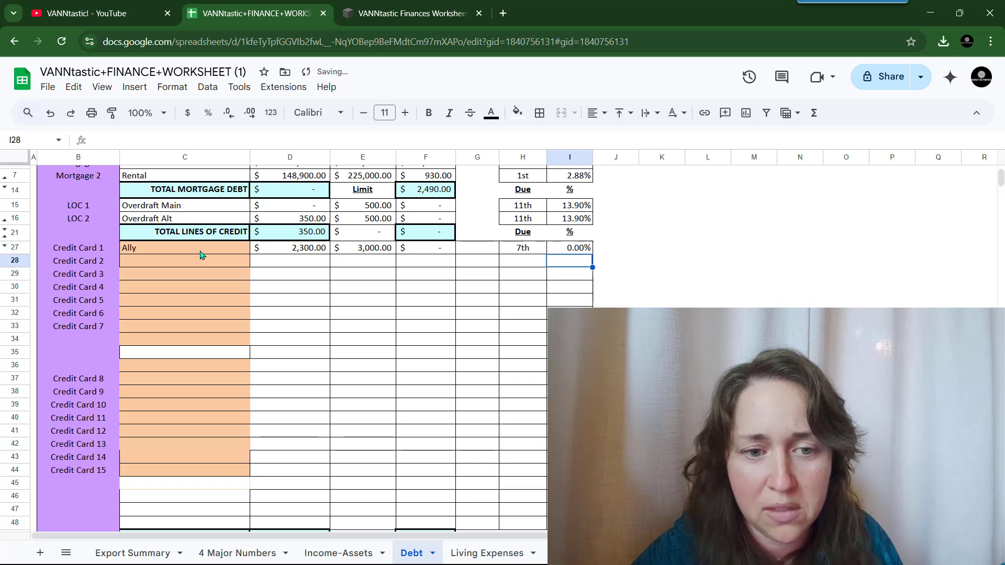
- Hide the unused Credit Card 2–15 rows 28–48
scroll(201, 254, "down", 3)
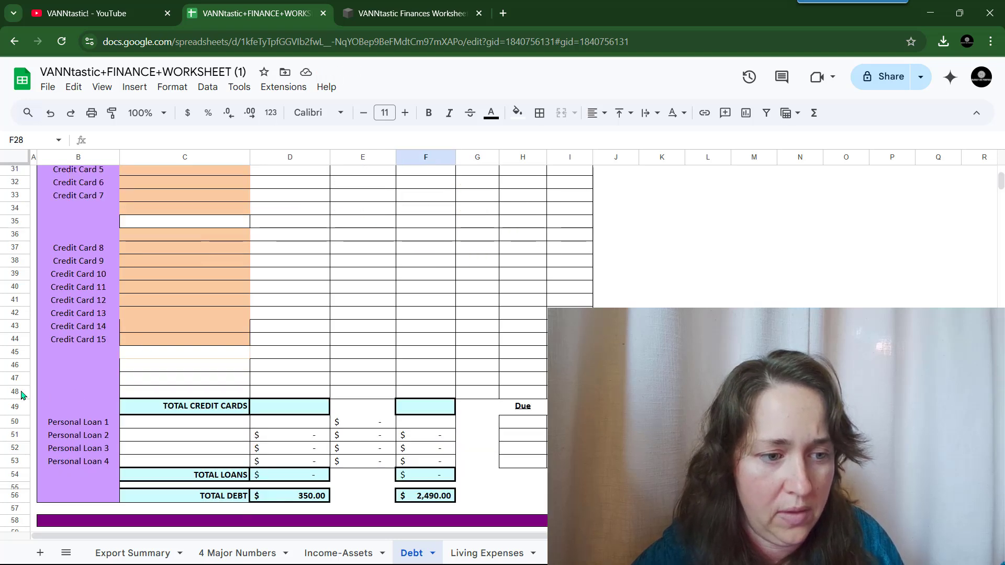
left_click_drag(22, 392, 27, 224)
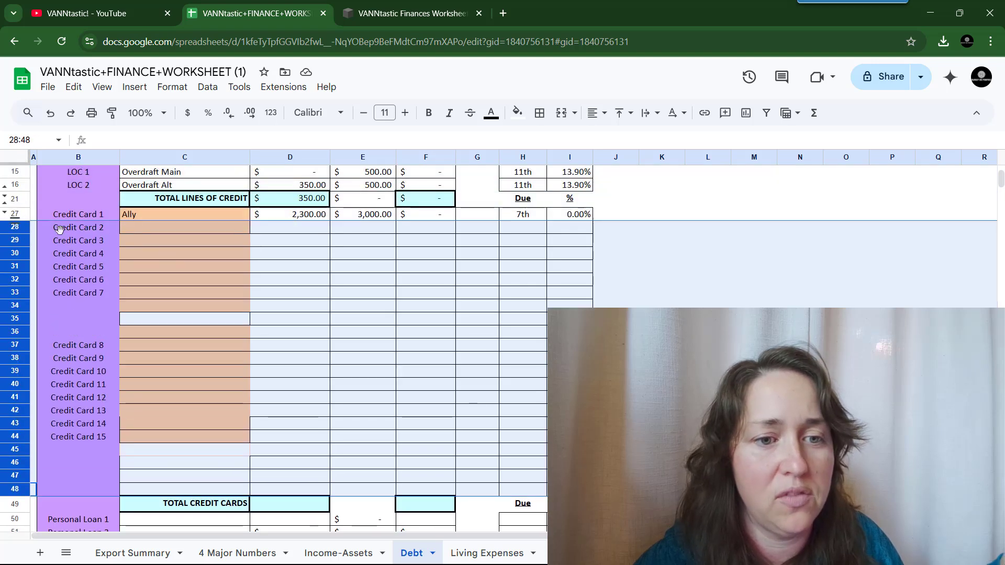
right_click(203, 280)
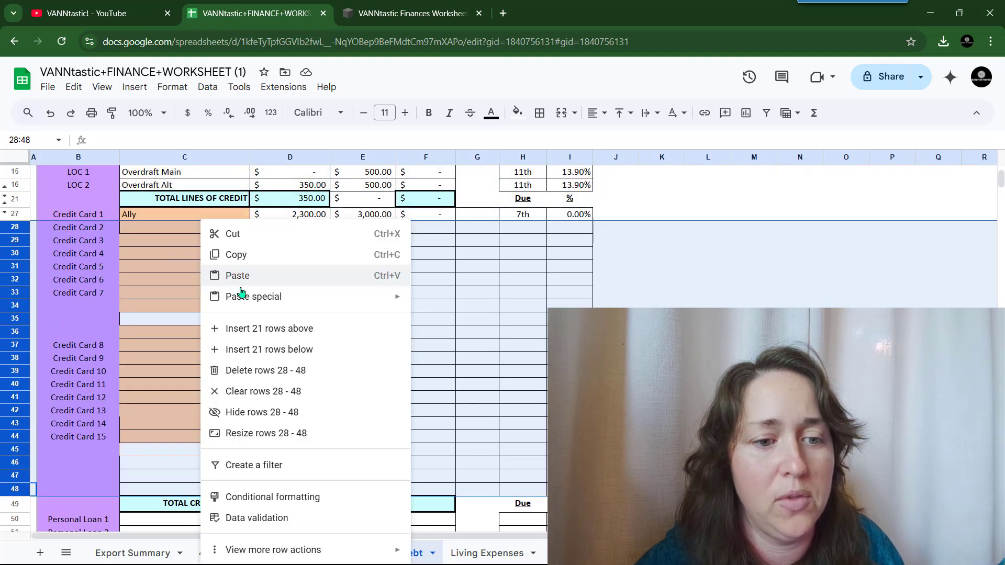
left_click(327, 413)
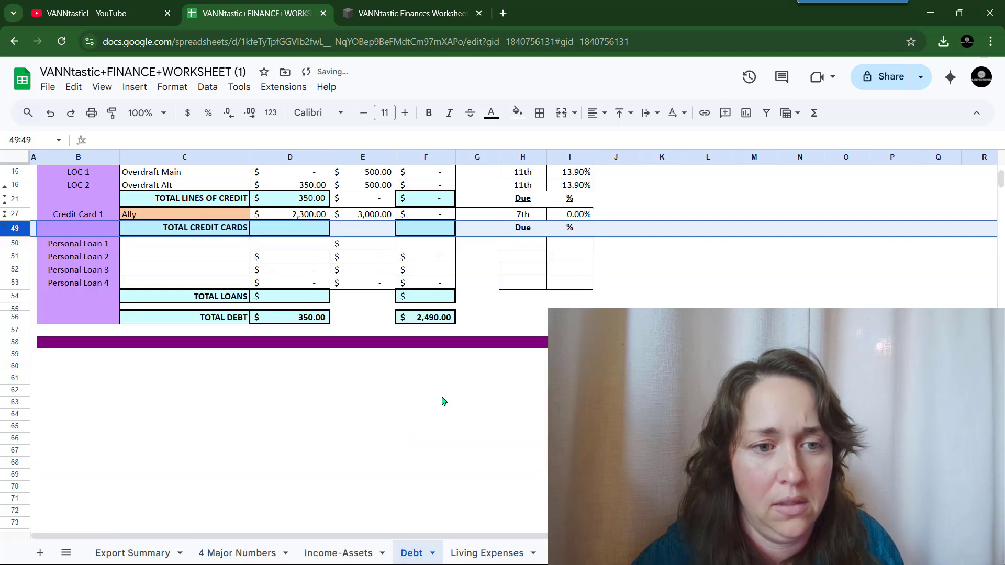
scroll(442, 399, "up", 5)
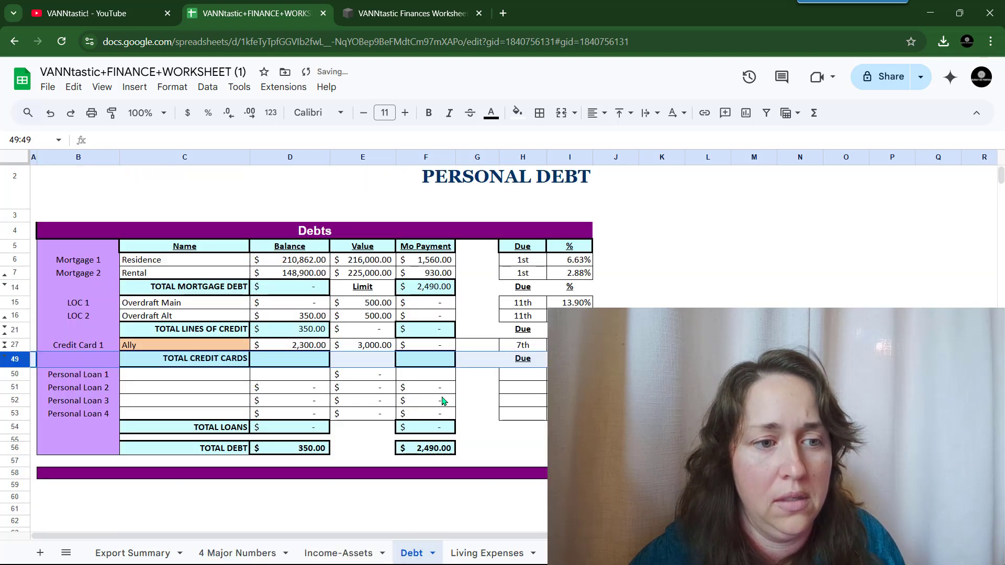
- Name Personal Loan 1 'Family Loan' with a $1,800 balance and $1,800 value
left_click(167, 377)
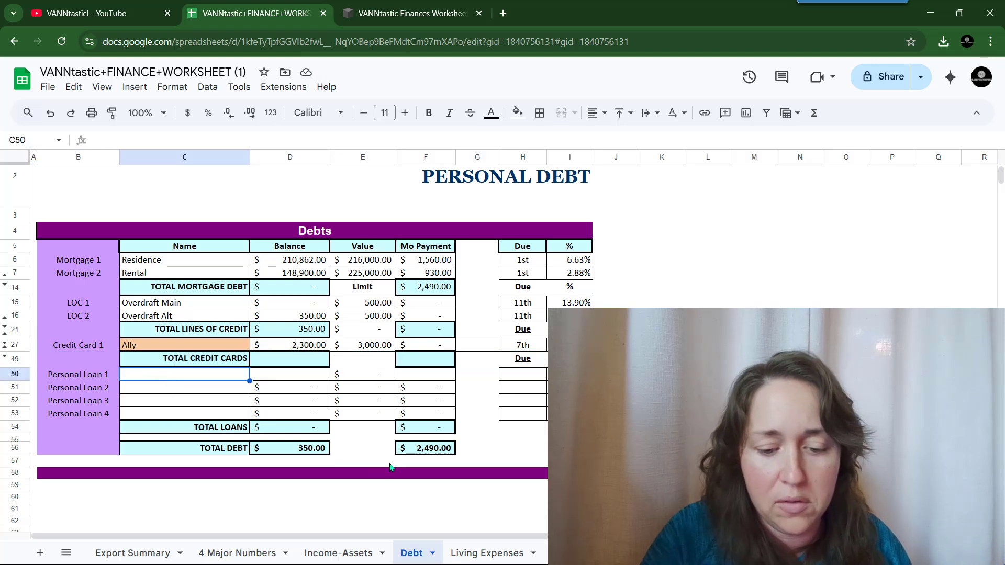
type("Famil")
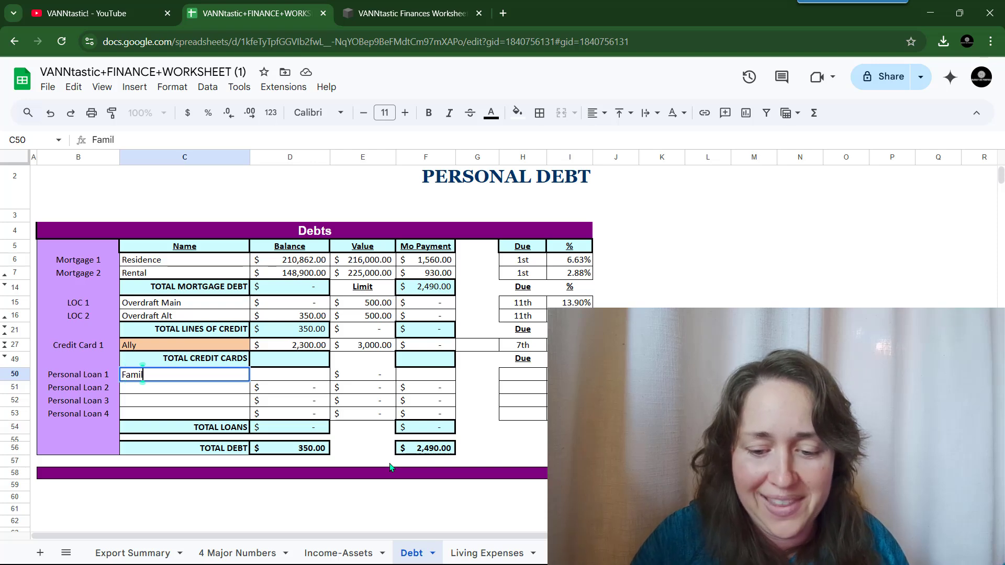
type("y Loan")
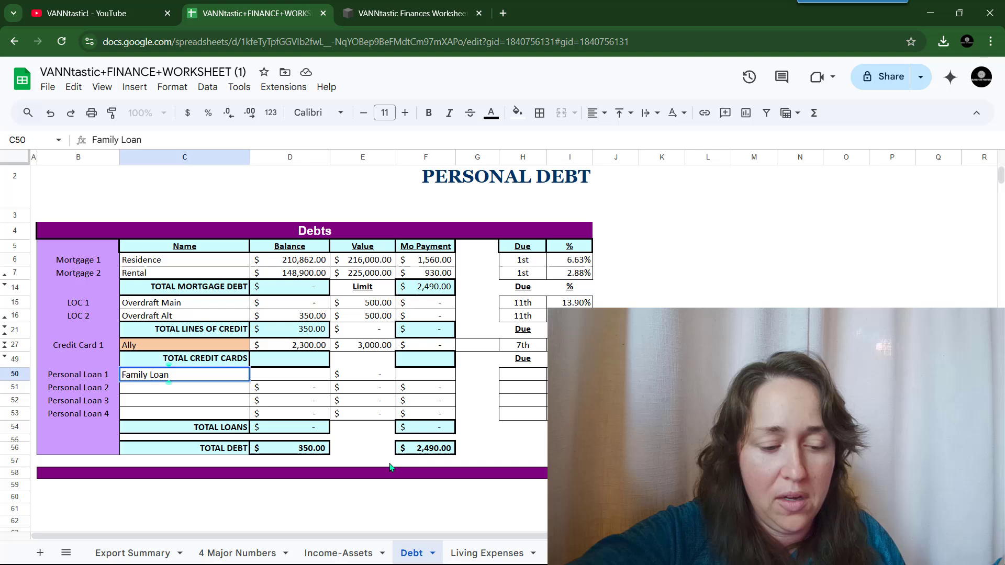
key("Tab")
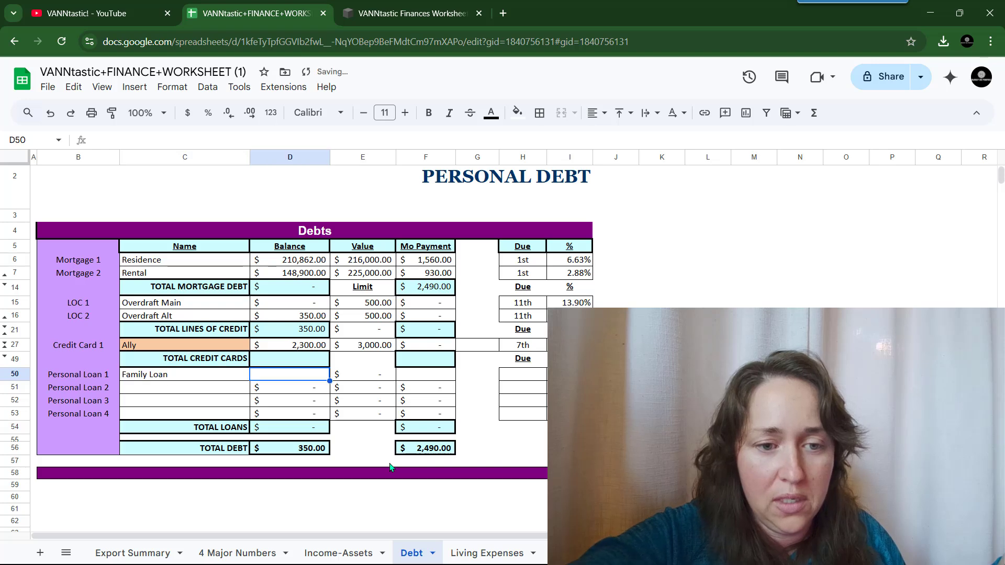
type("1800")
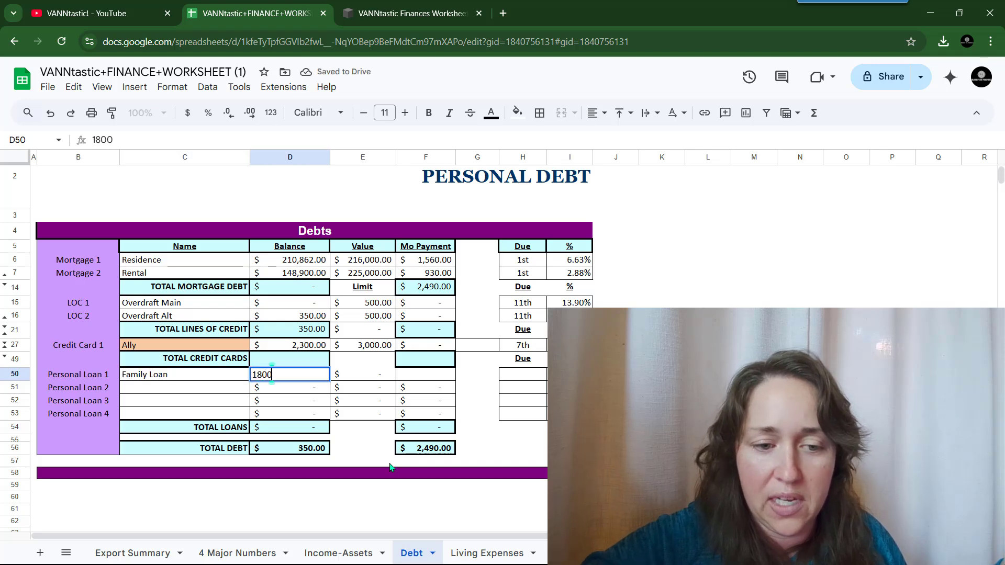
key("Tab")
type("1800")
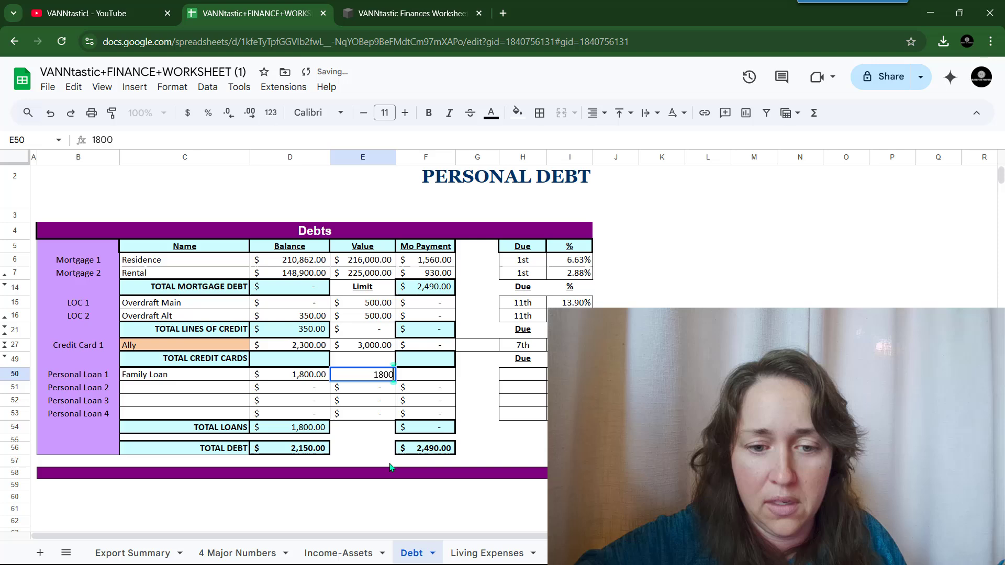
key("Tab")
- Give the Family Loan a $200 payment due the 1st at a 0 rate
type("200")
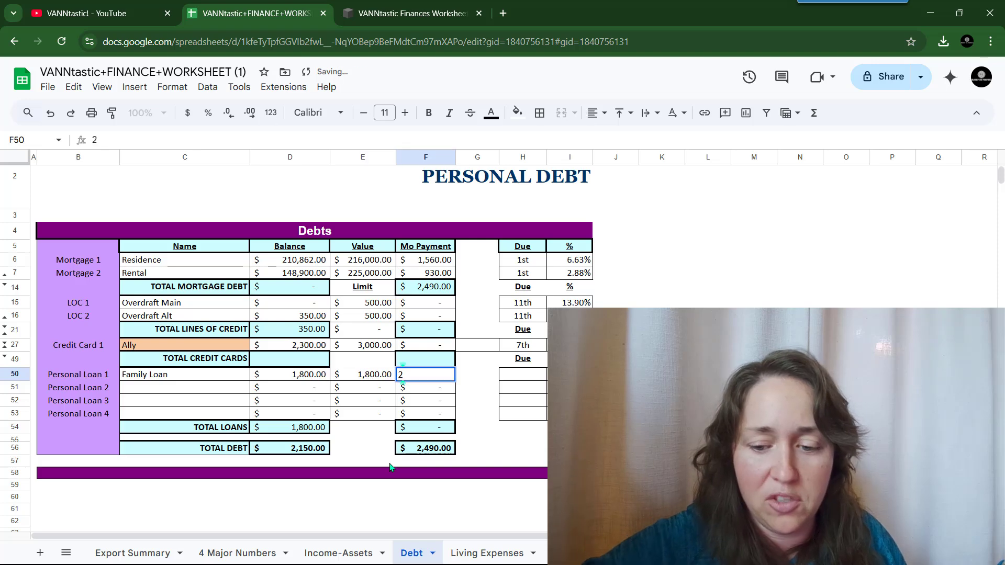
key("Tab")
key("Tab")
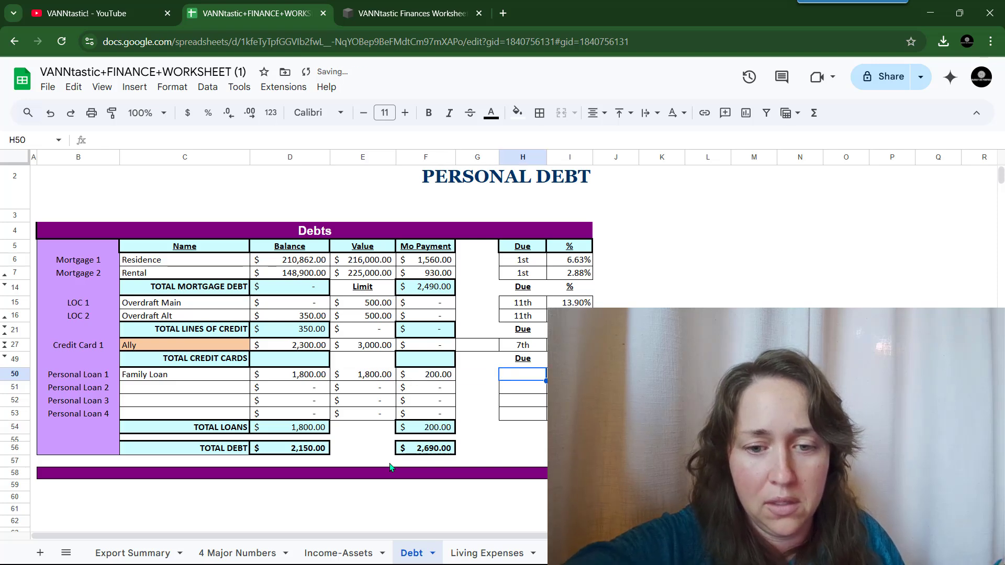
type("1st")
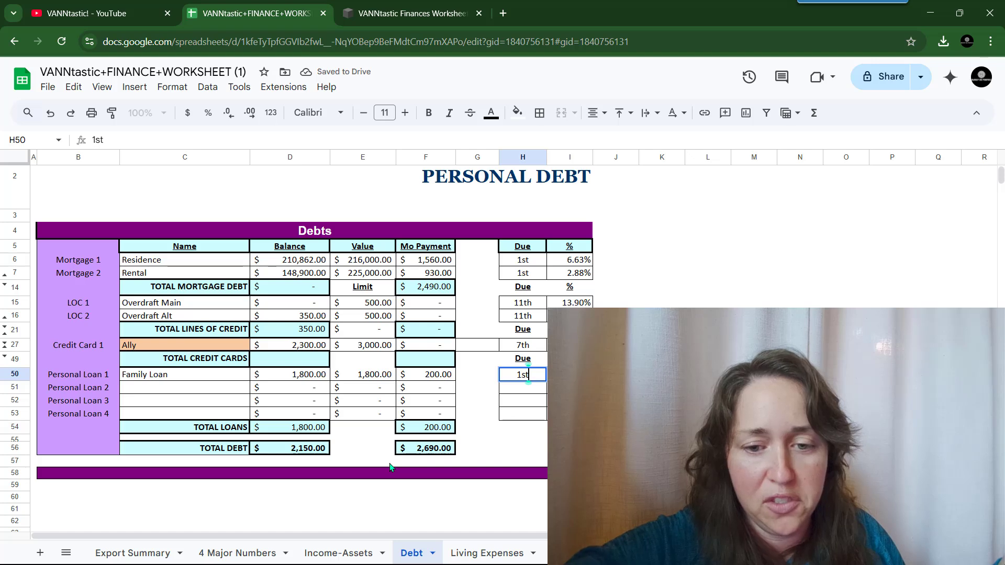
key("Tab")
type("0")
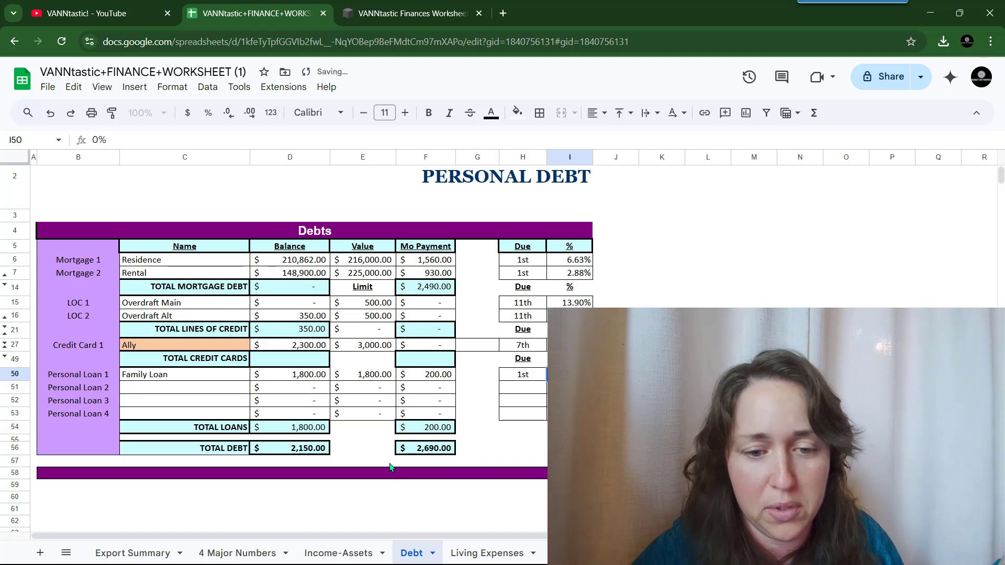
left_click(512, 448)
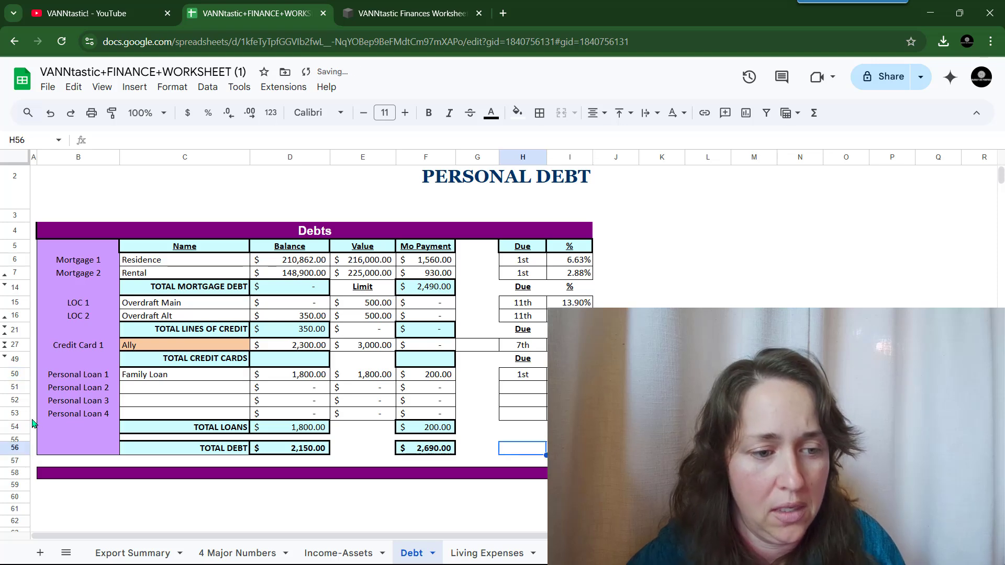
left_click_drag(22, 414, 22, 393)
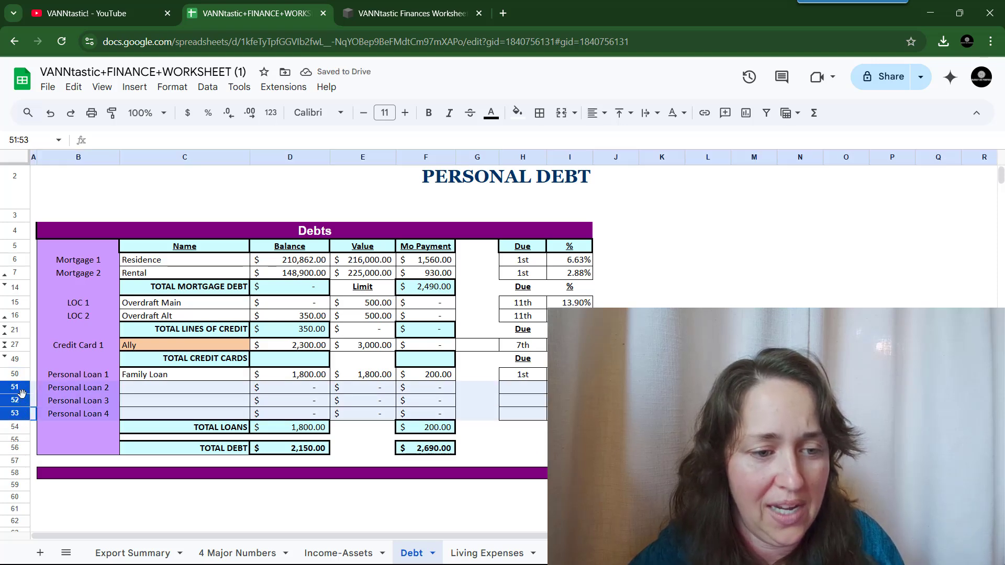
- Hide the empty Personal Loan 2–4 rows 51–53 on the Debt sheet
right_click(127, 403)
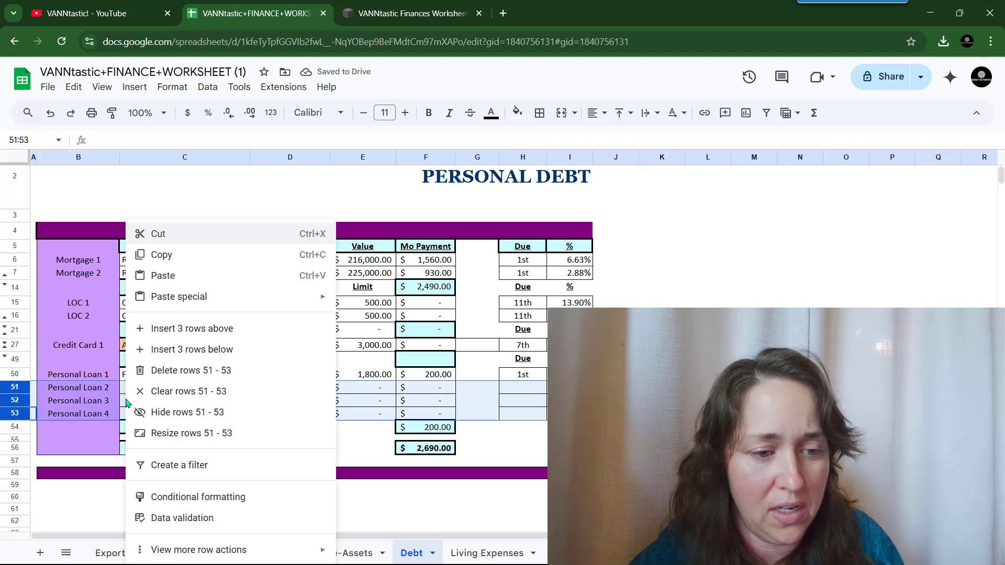
left_click(258, 412)
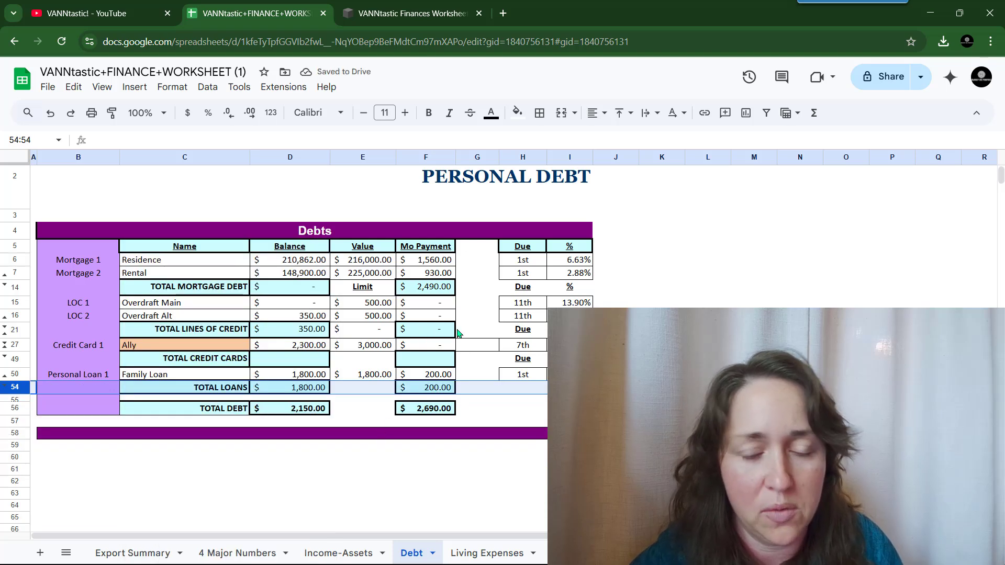
left_click(442, 364)
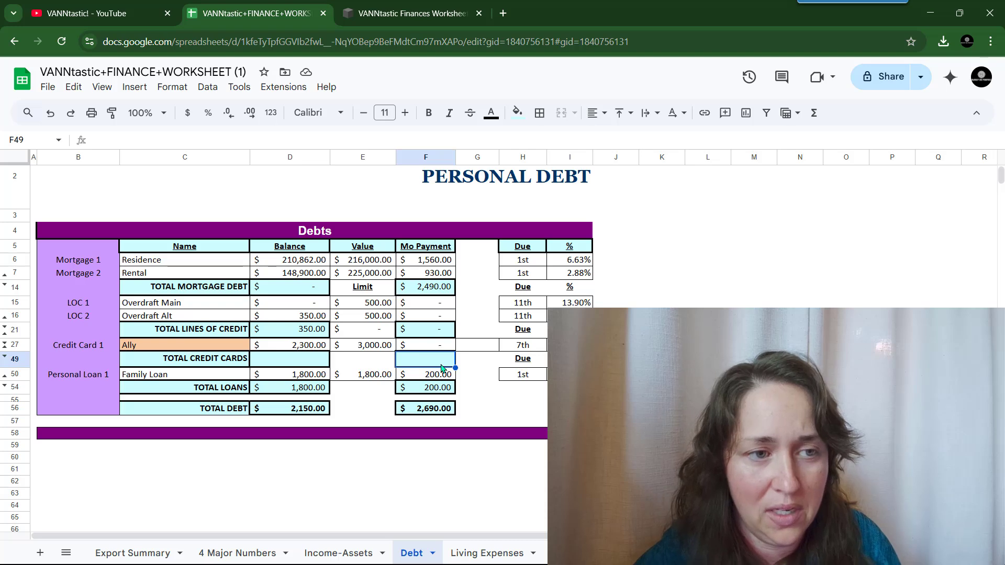
- Enter =sum(F27:F48) in F49 as the TOTAL CREDIT CARDS monthly payment
type("=")
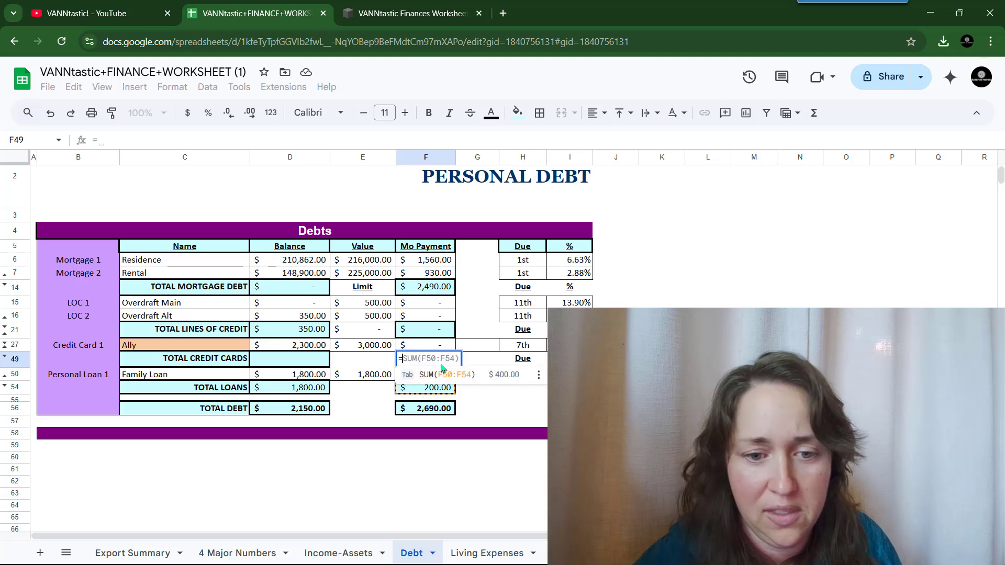
type("sum")
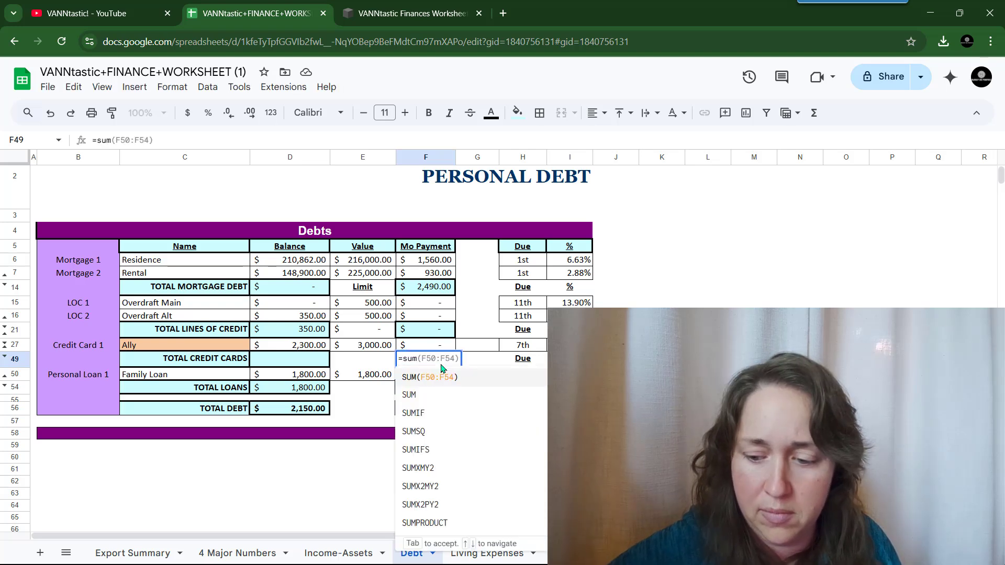
type("(")
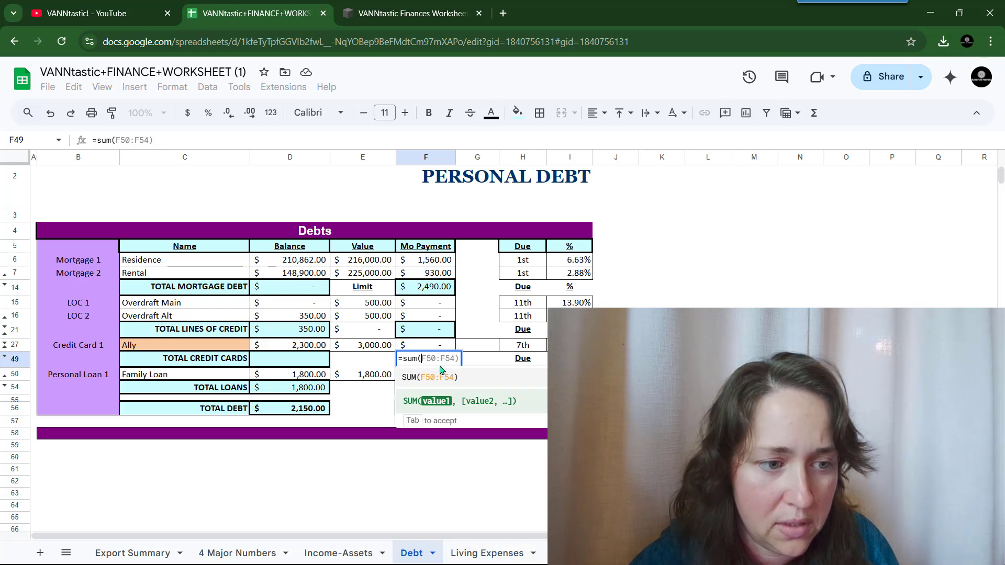
type("f27")
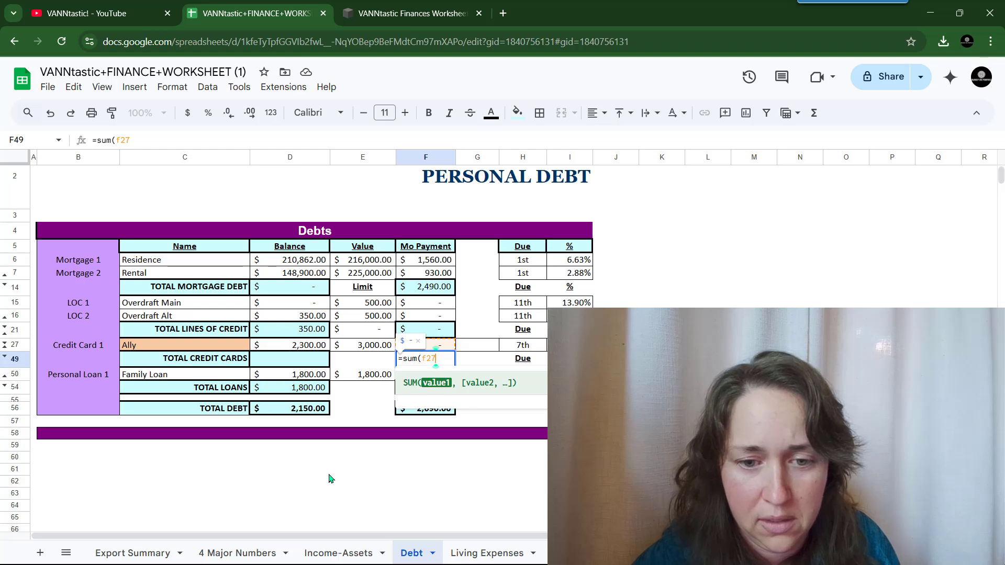
type("-")
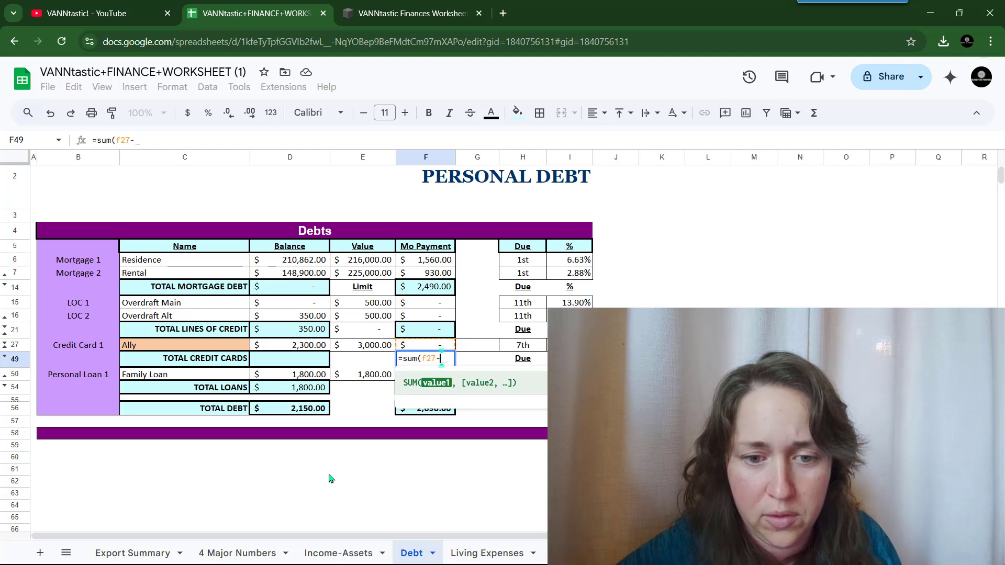
type("f")
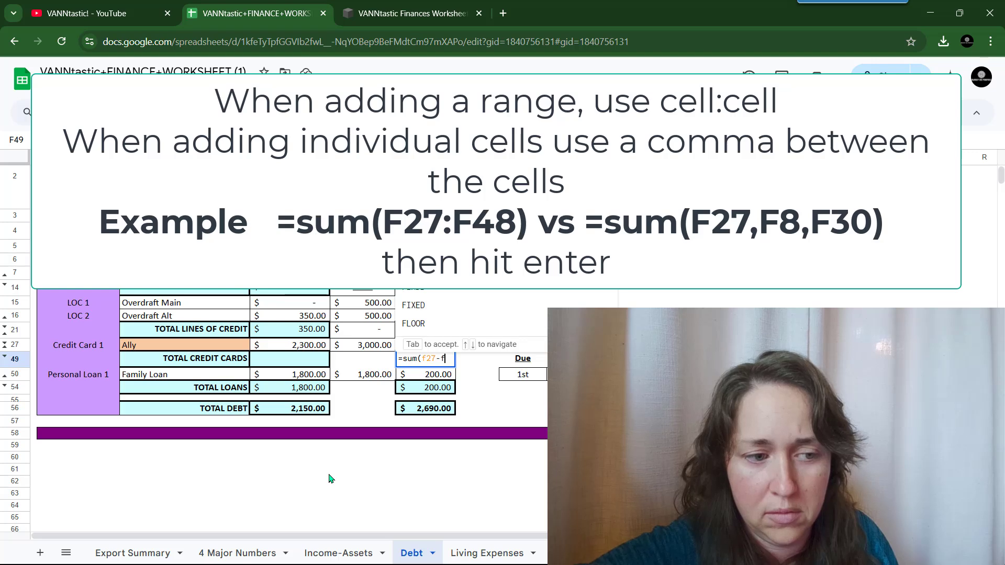
type("48")
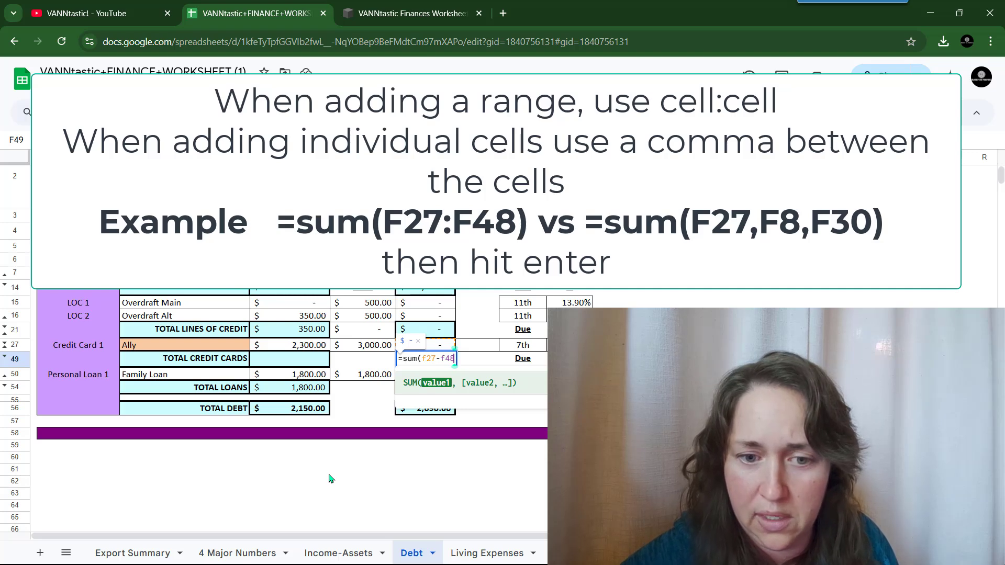
type(")")
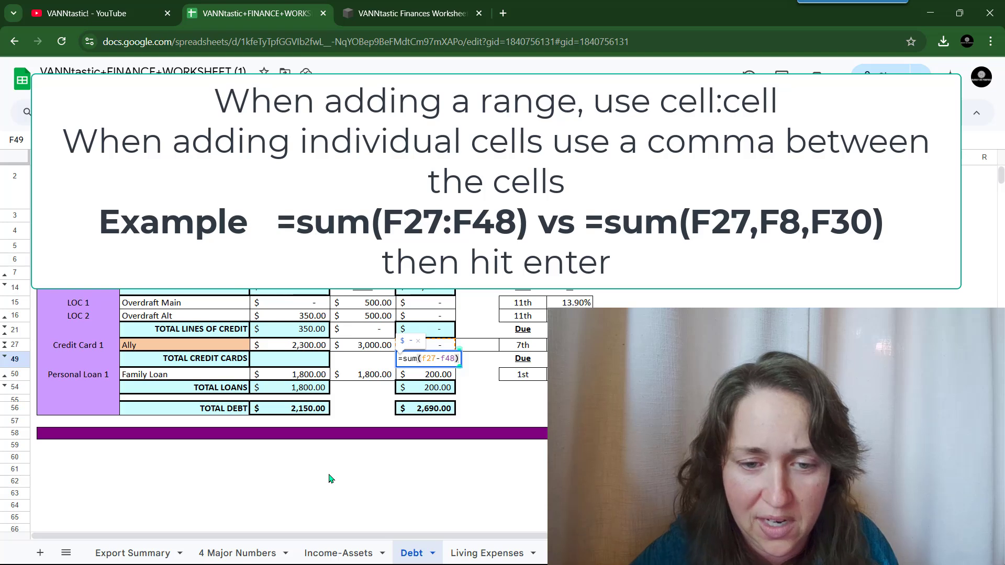
left_click(439, 358)
key("BackSpace")
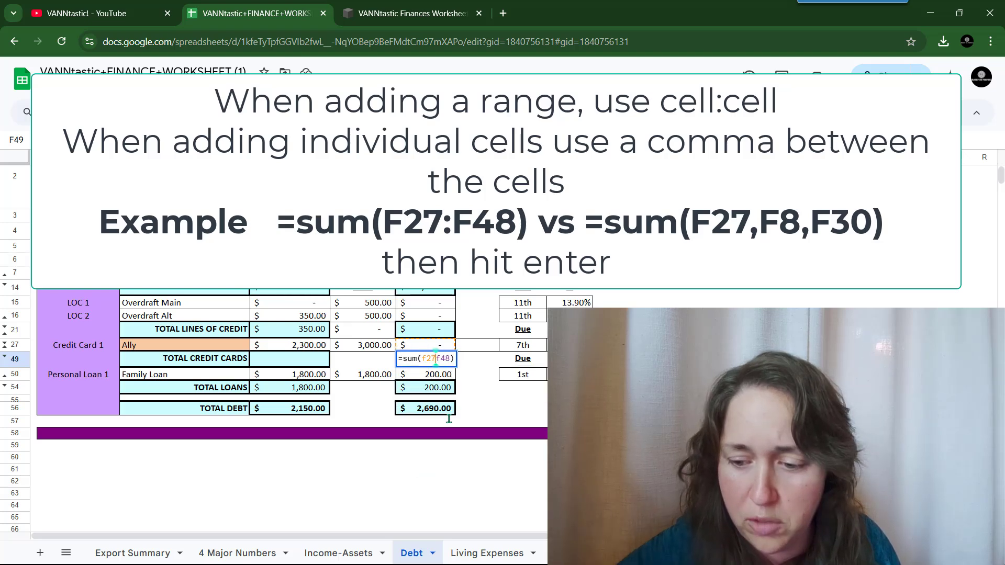
type(":")
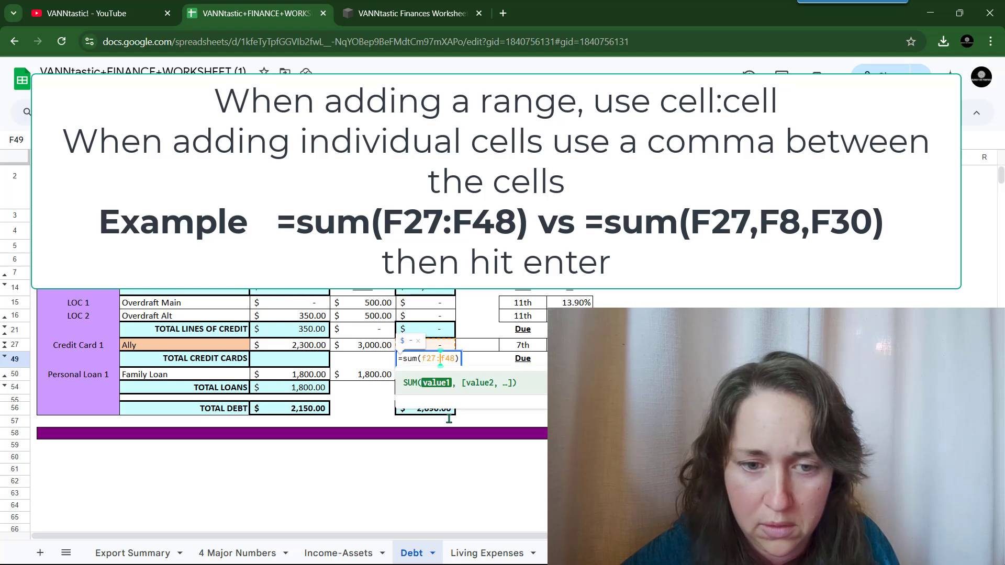
key("Return")
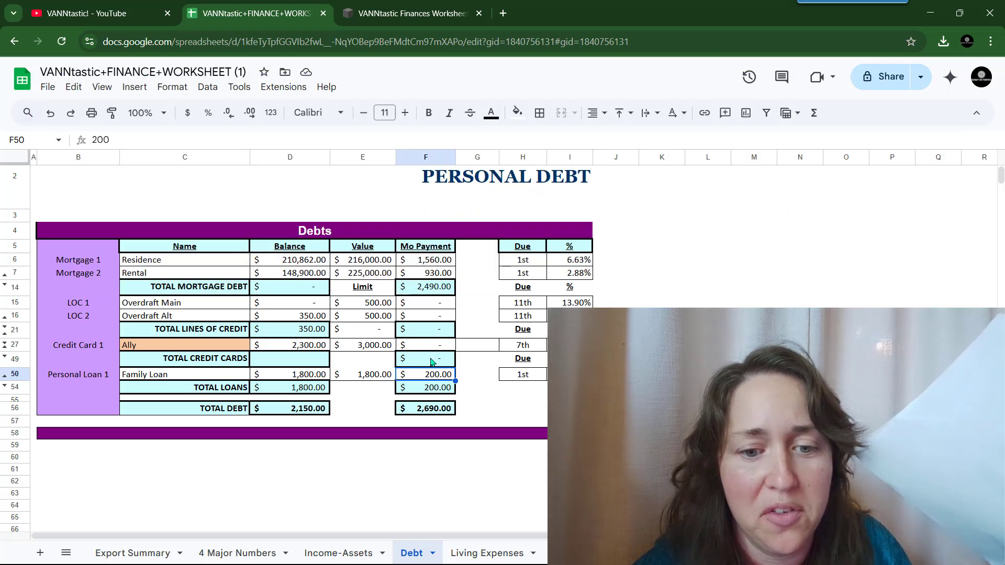
left_click(431, 363)
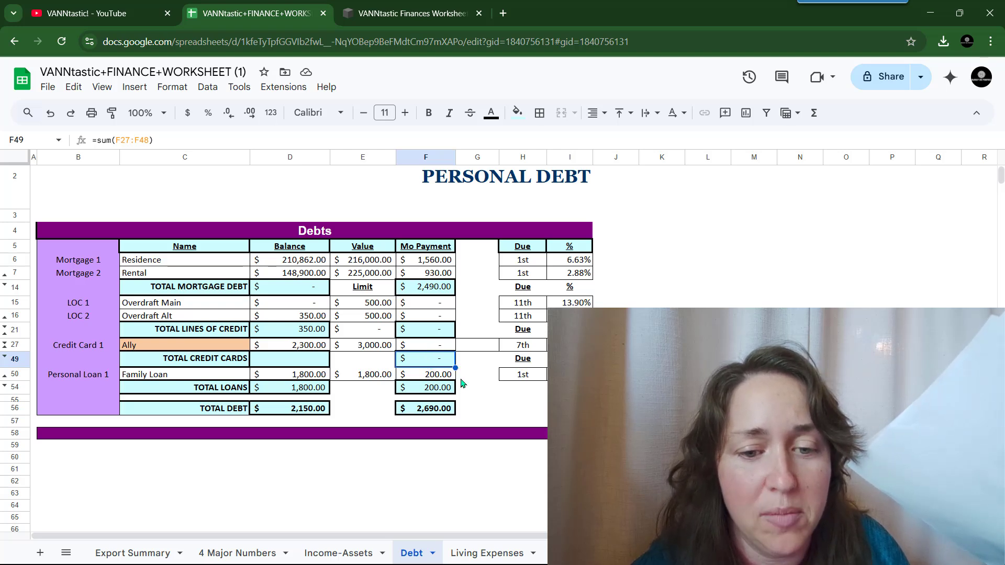
- Hide rows 21–27, covering the lines-of-credit total, Auto Loan rows and Ally card row
left_click(427, 412)
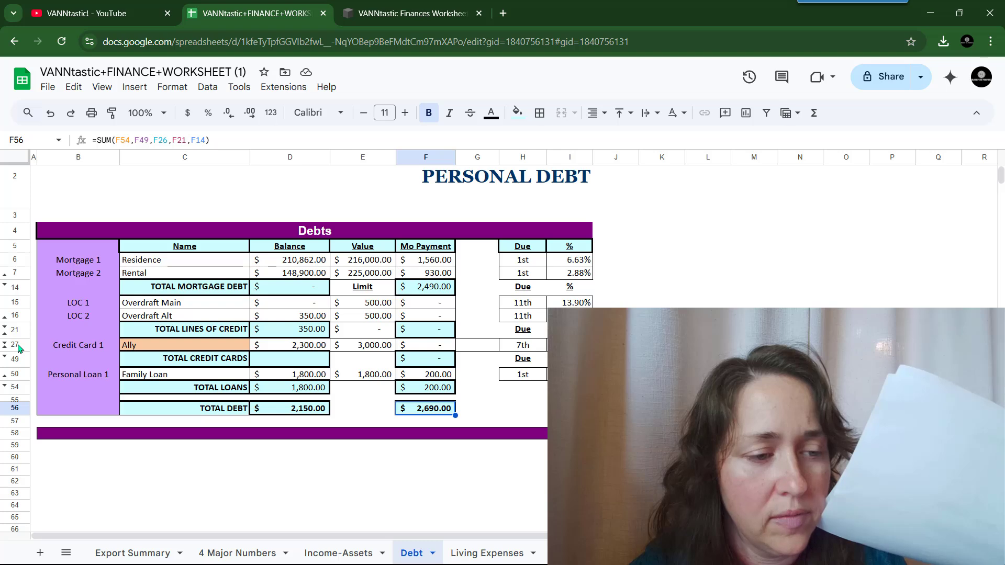
left_click_drag(19, 348, 18, 331)
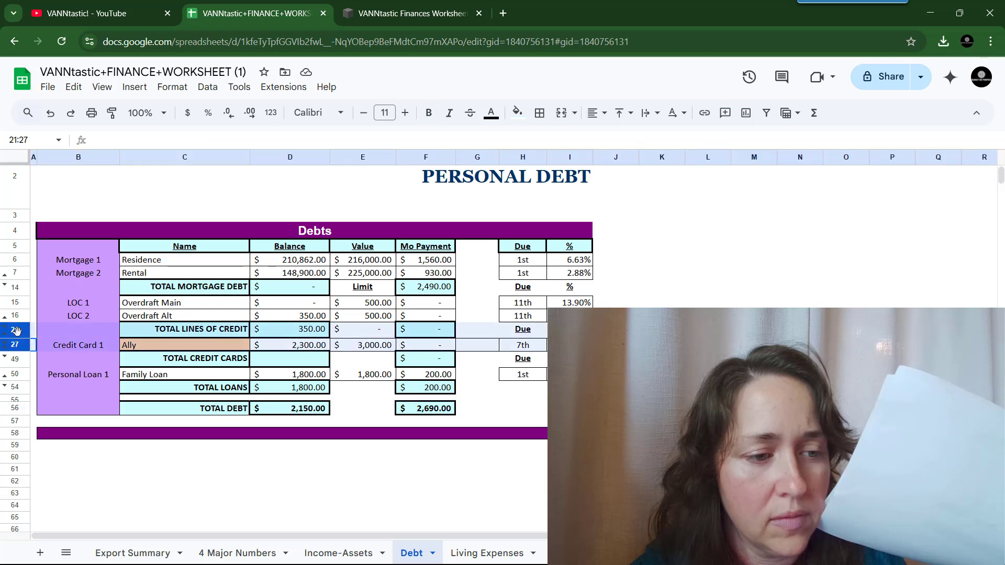
right_click(86, 335)
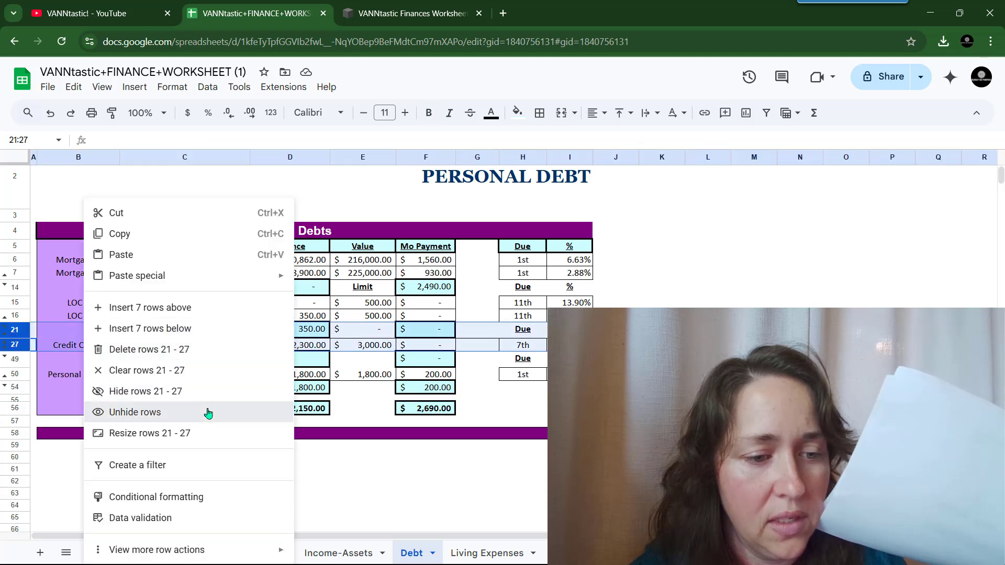
left_click(208, 413)
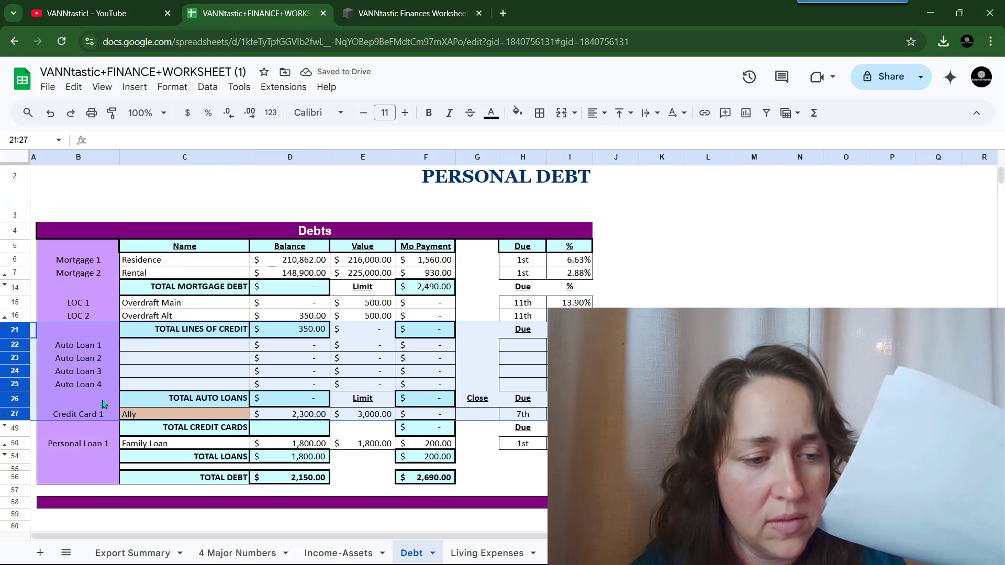
right_click(96, 369)
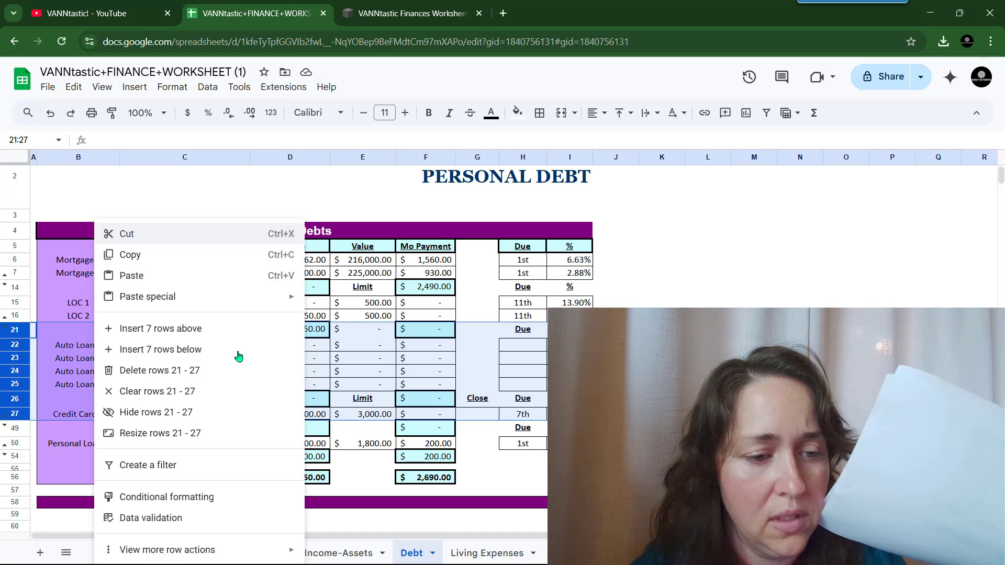
left_click(267, 412)
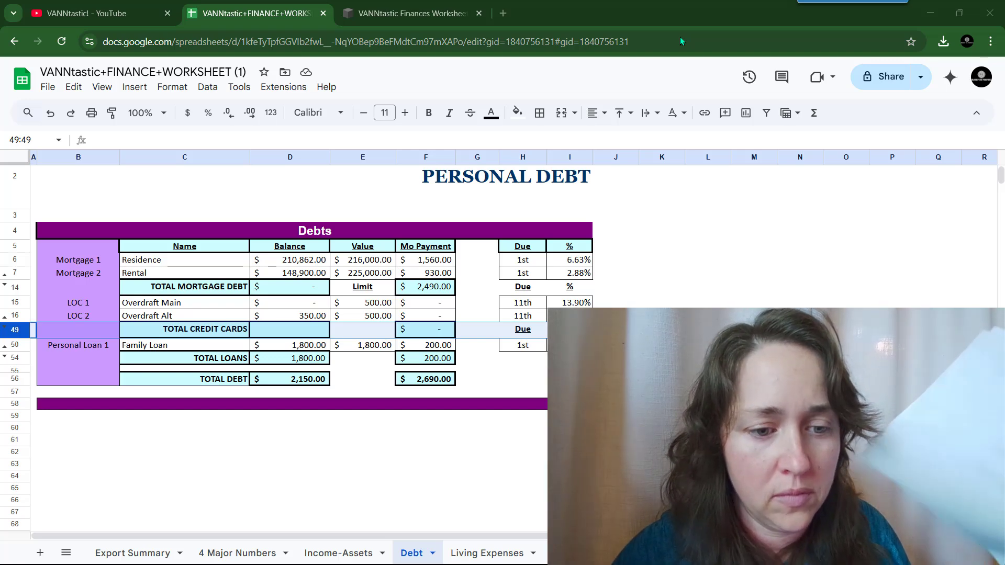
- Go to the Living Expenses sheet by way of 4 Major Numbers and scroll to its top
left_click(490, 407)
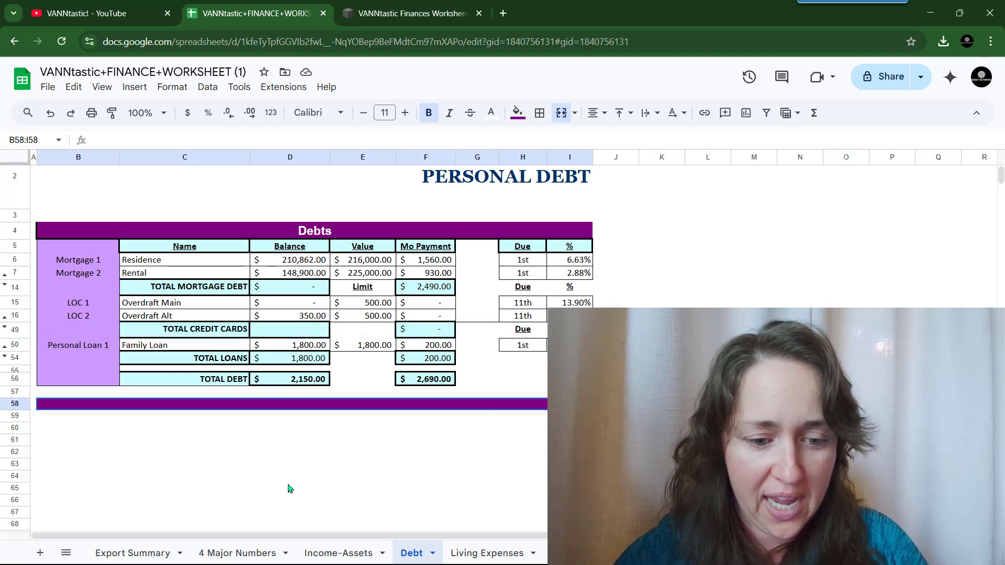
left_click(242, 553)
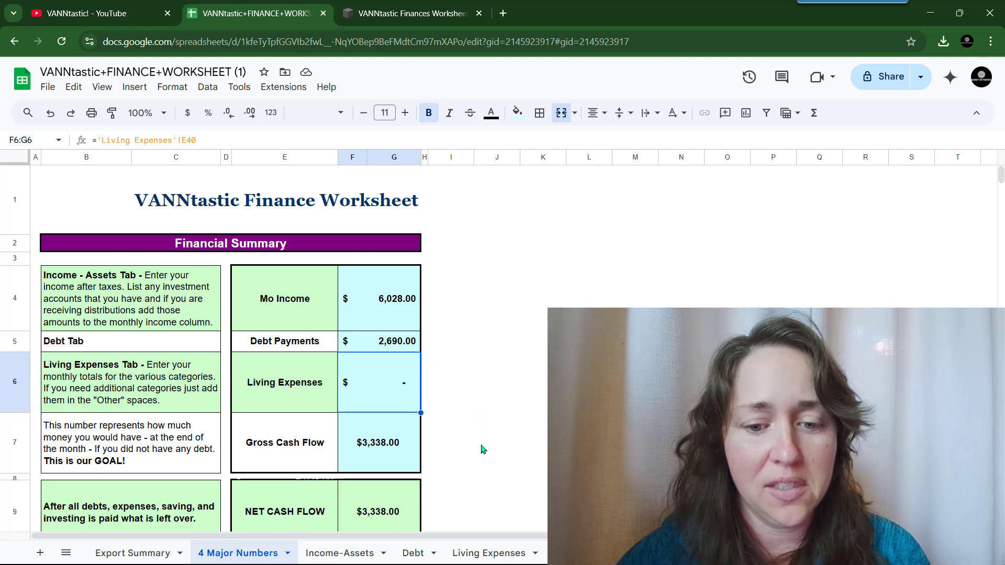
left_click(498, 553)
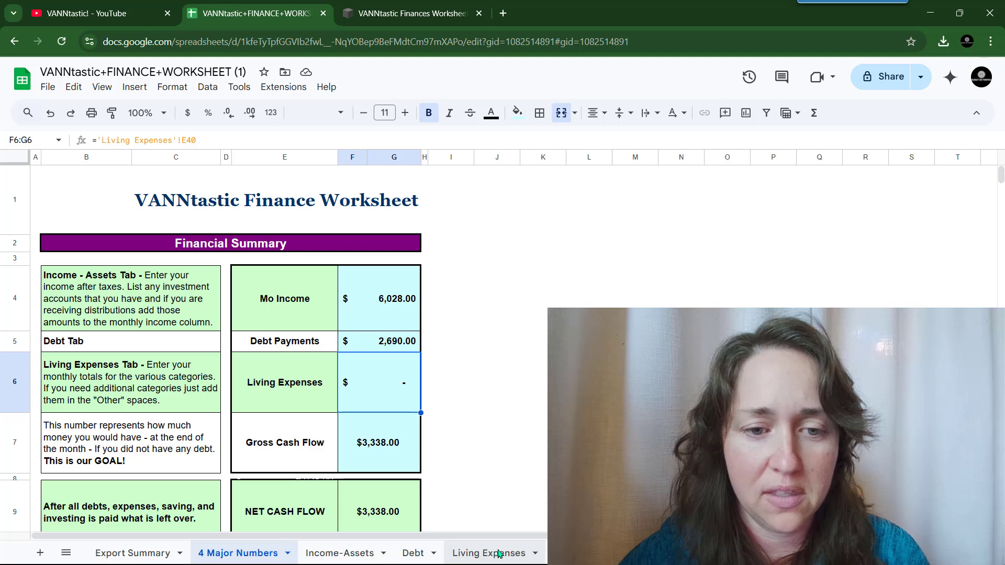
scroll(261, 345, "up", 8)
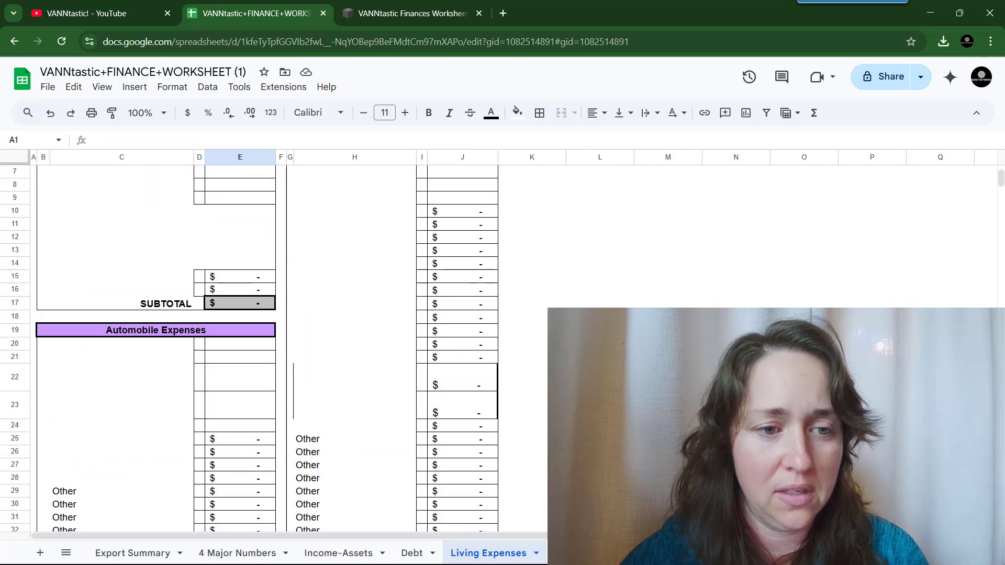
- Add Trash to Household Expenses, flagged Y, at $23
left_click(176, 282)
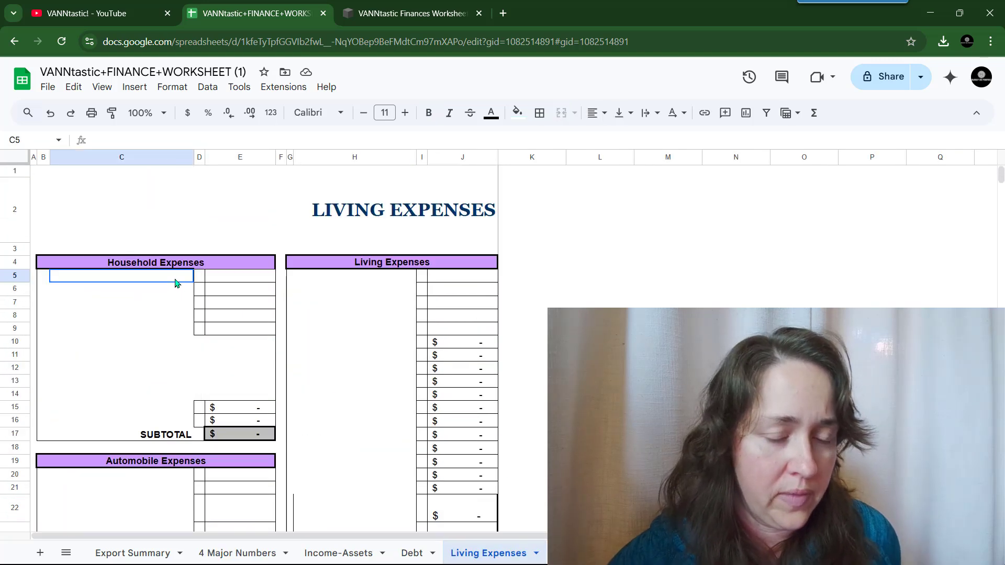
type("Trash")
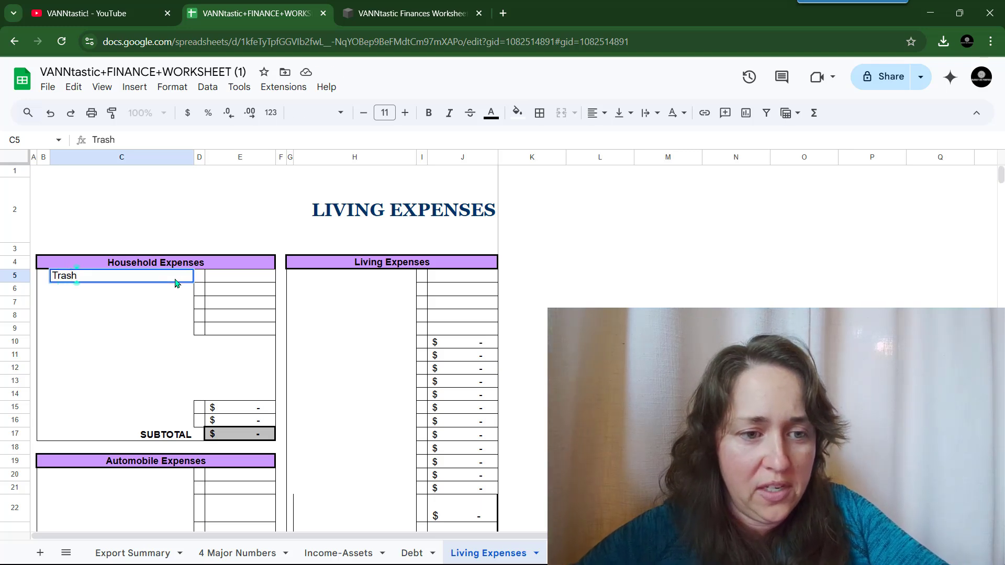
key("Tab")
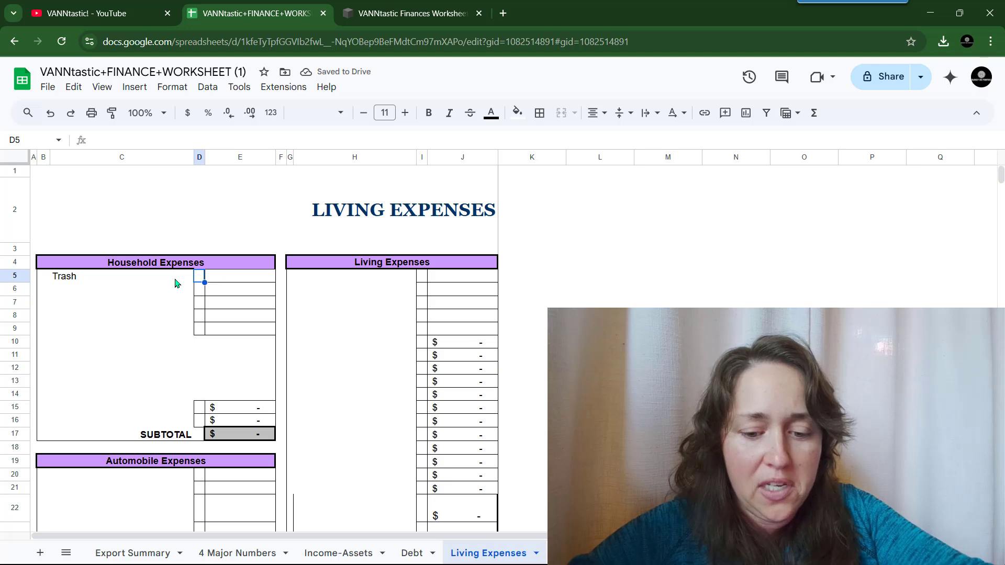
type("Y")
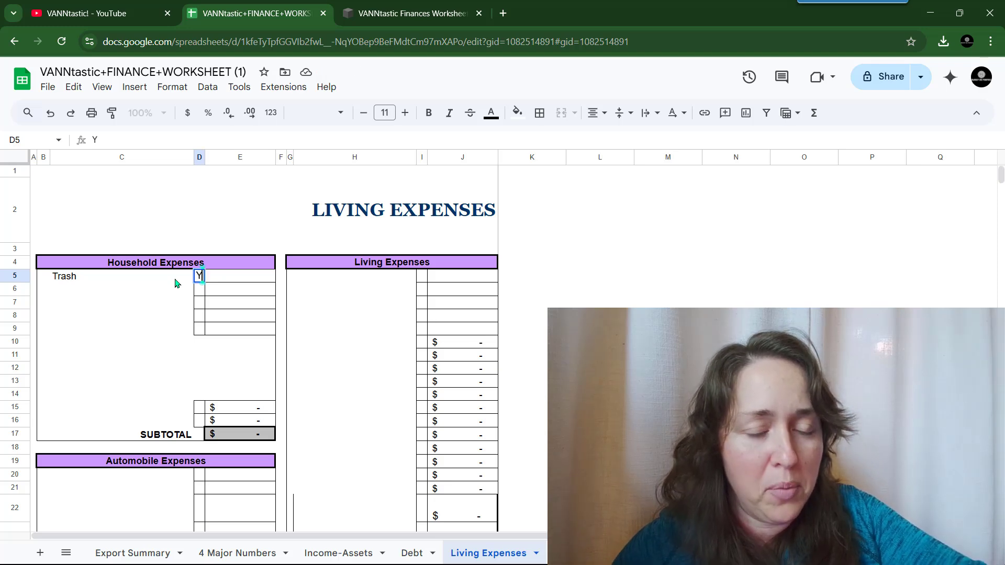
key("Tab")
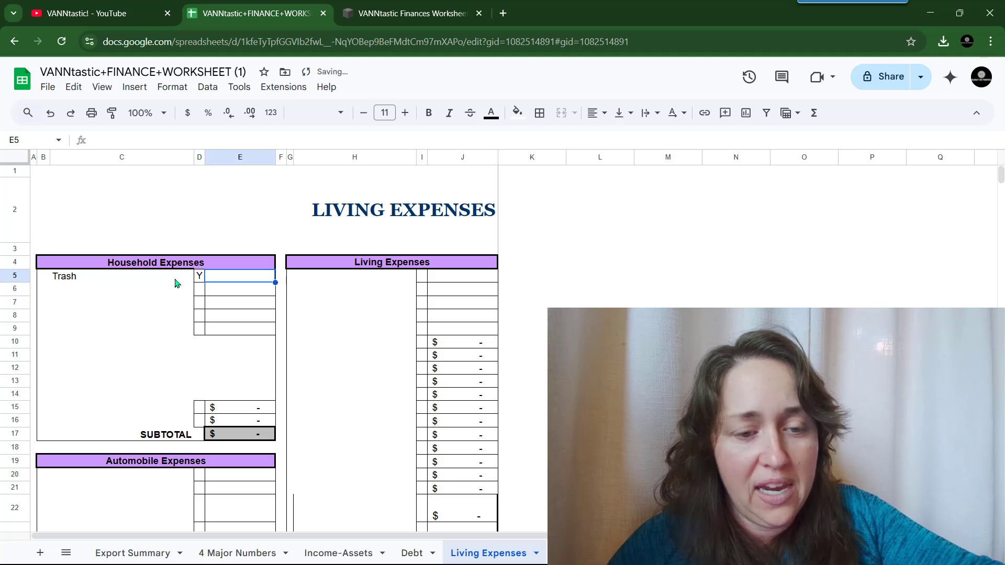
type("23")
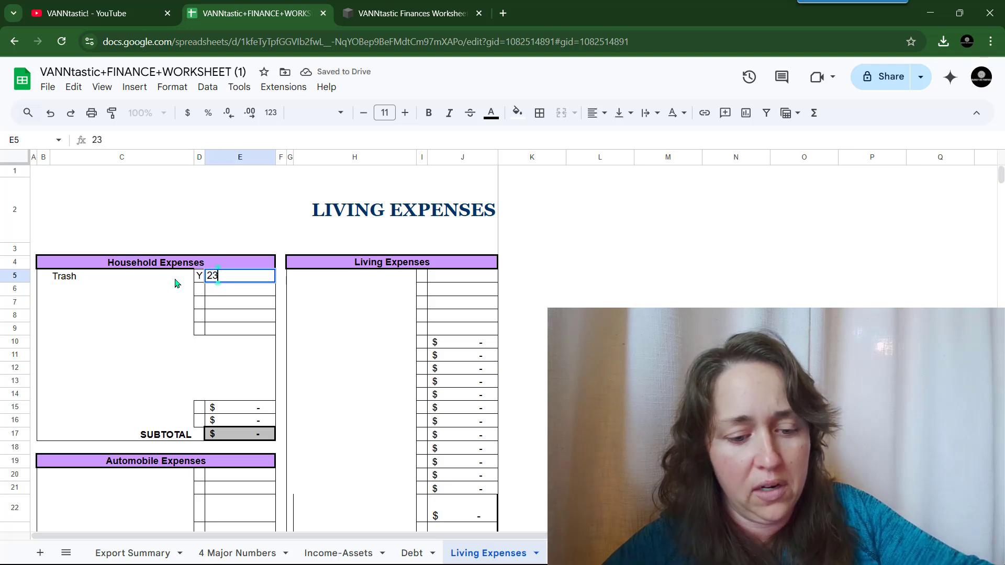
key("Return")
- Add Cell, flagged N, at $75, then check the E40 not-payable-by-card total
left_click(175, 289)
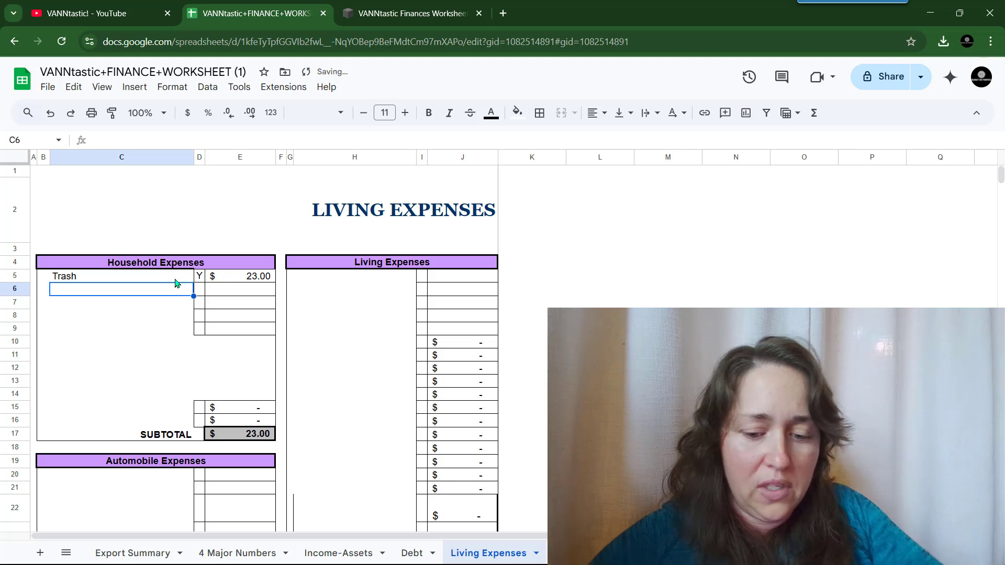
type("Cell")
key("Tab")
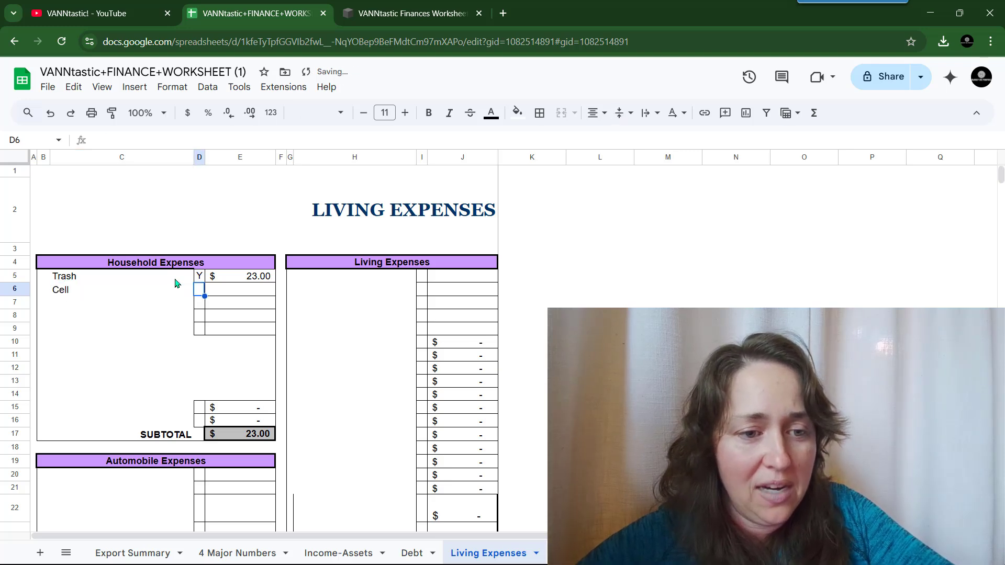
type("N")
key("Tab")
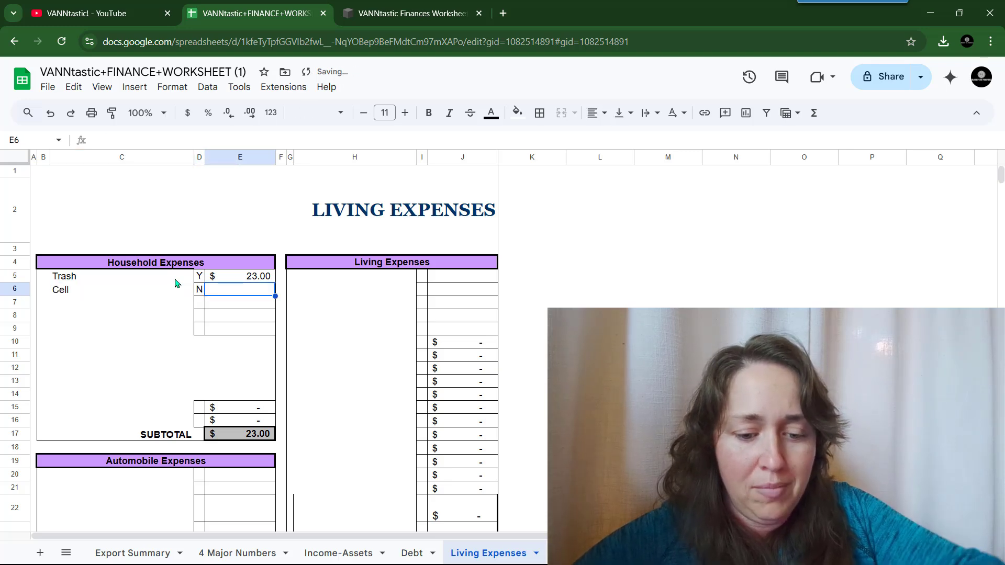
type("75")
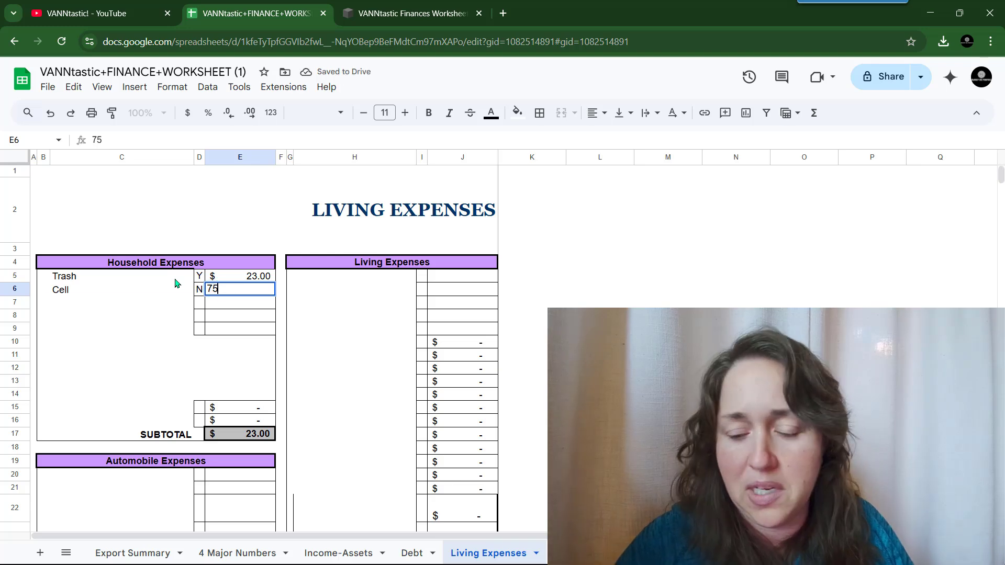
key("Return")
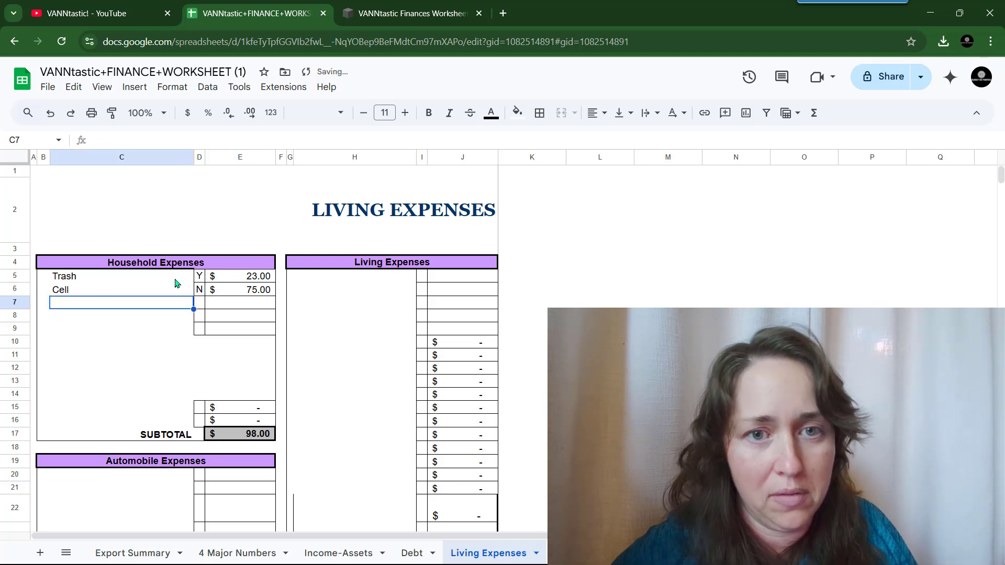
scroll(176, 299, "down", 3)
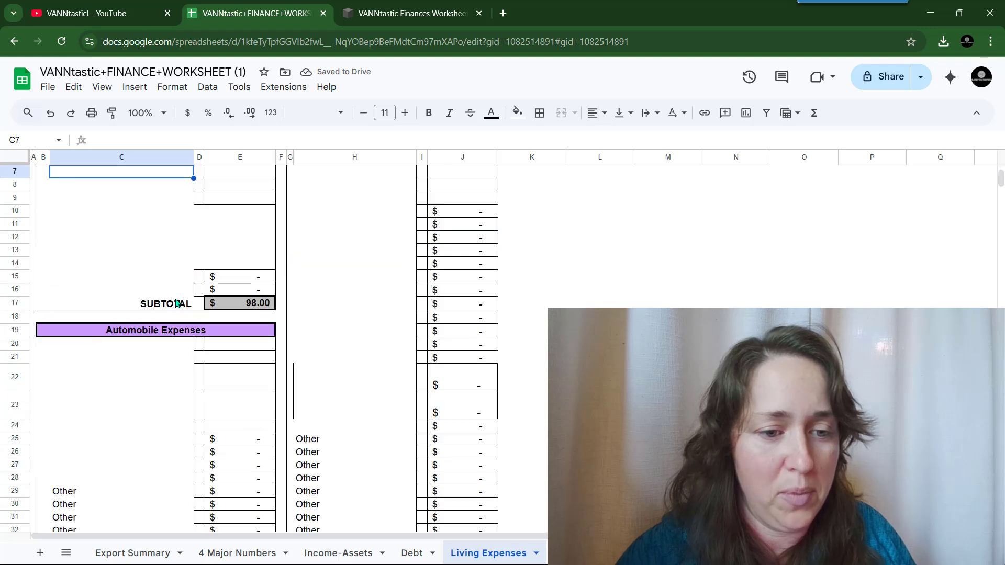
scroll(177, 302, "down", 6)
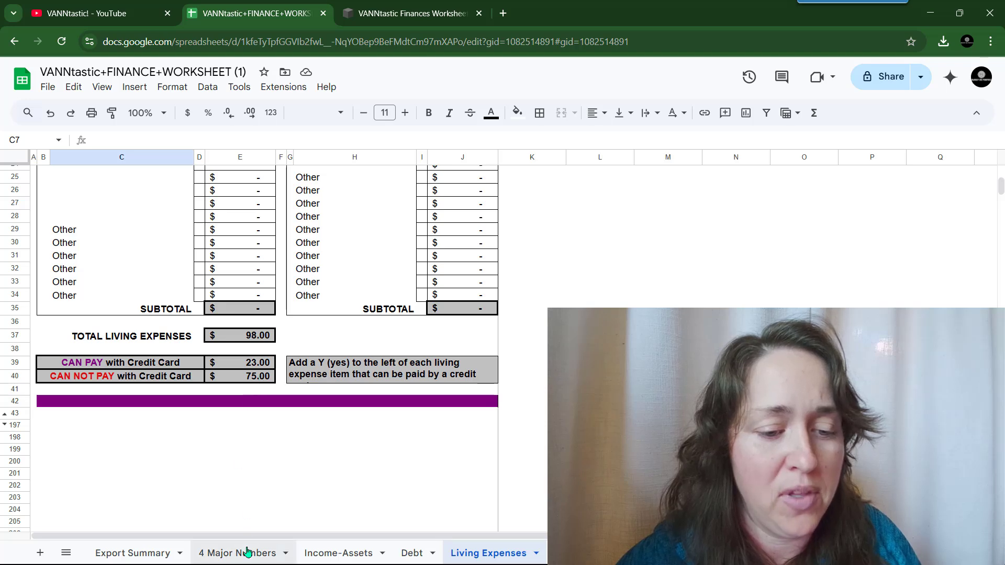
left_click(248, 376)
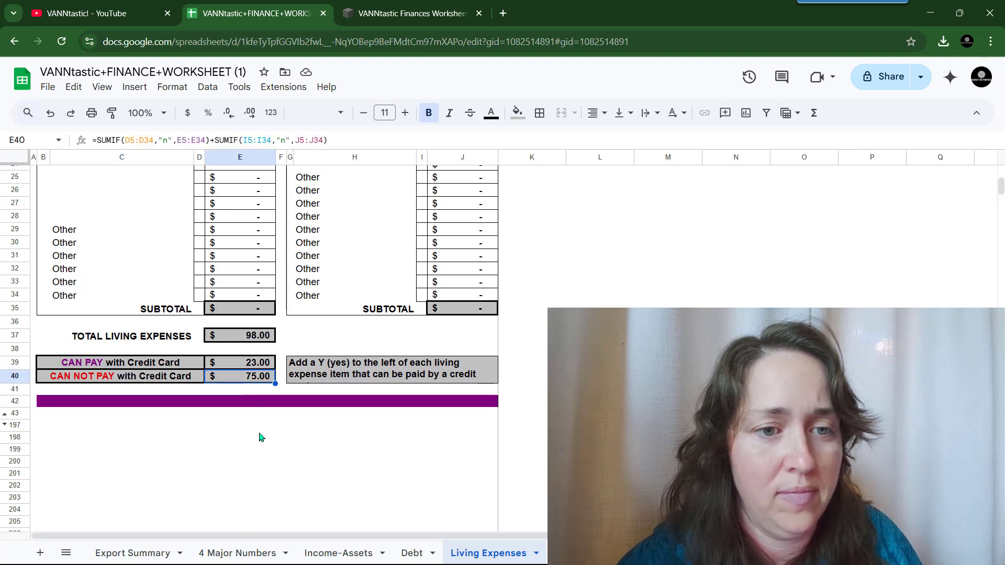
scroll(260, 437, "up", 8)
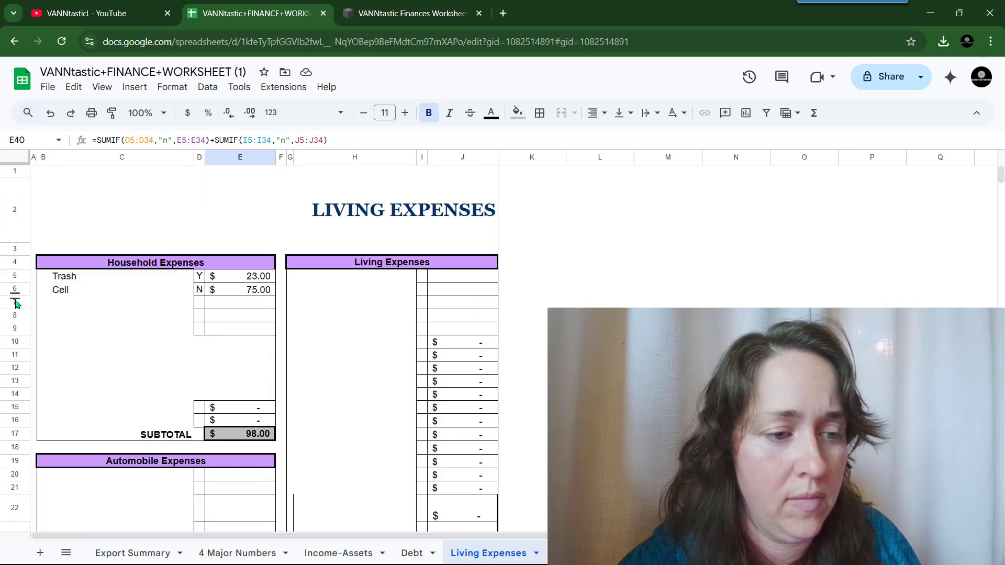
- Hide the empty Household Expenses rows 7–16
left_click_drag(16, 302, 18, 421)
right_click(133, 365)
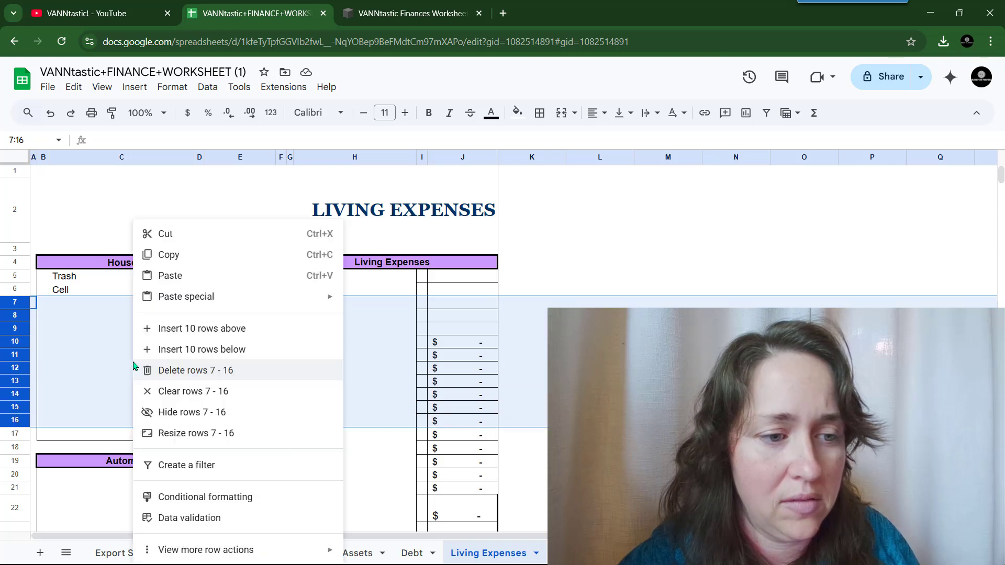
left_click(284, 411)
scroll(284, 411, "down", 3)
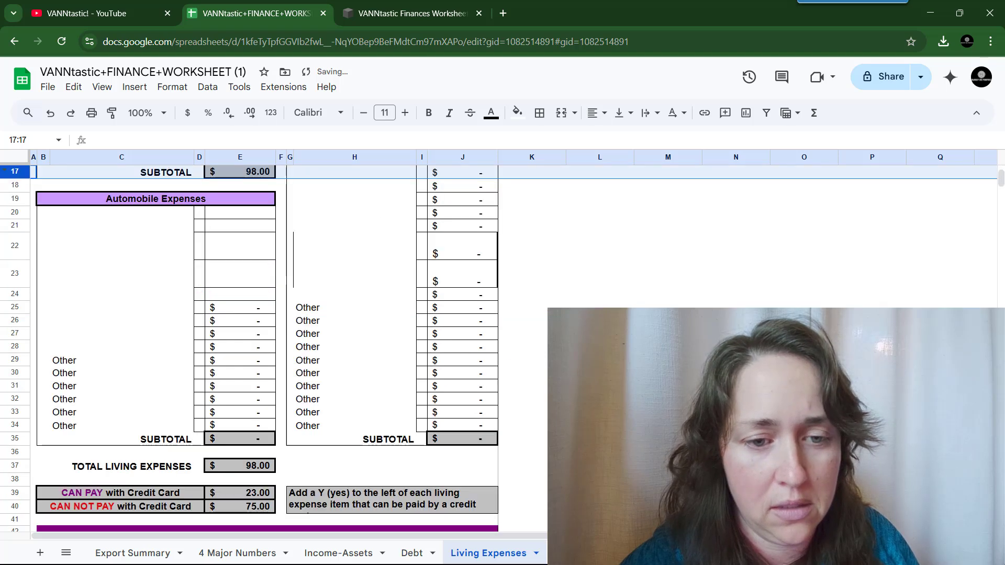
scroll(387, 284, "up", 3)
- Enter Food, flagged Y, at $400 as the first Living Expenses item in H5:J5
left_click(386, 280)
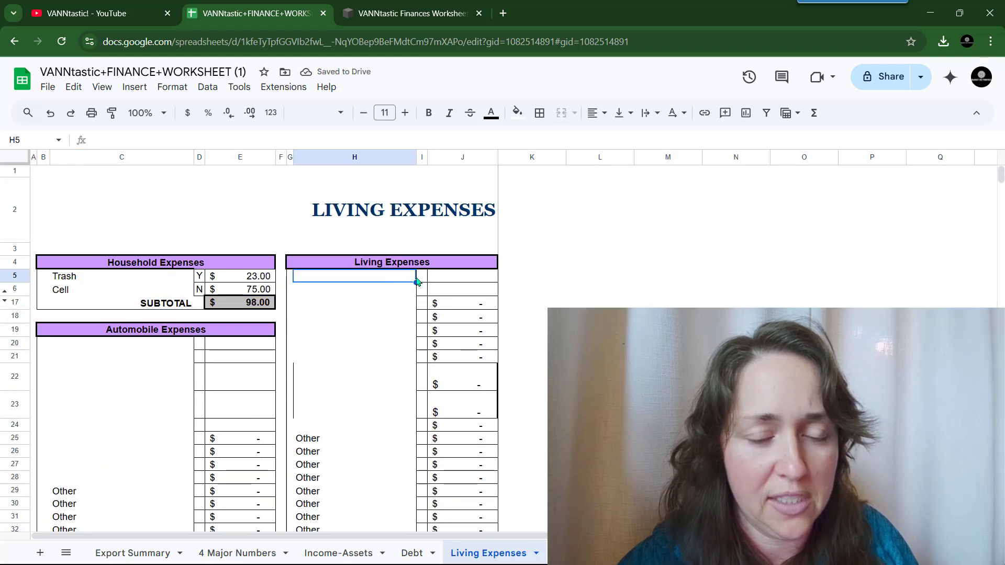
type("Internet")
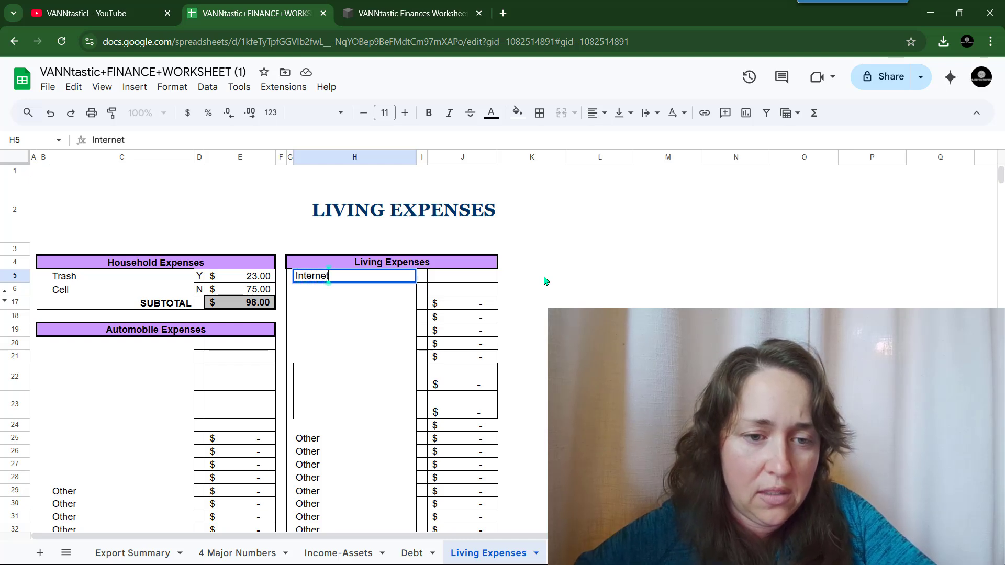
key("BackSpace")
key("BackSpace")
key("BackSpace")
key("BackSpace")
key("BackSpace")
key("BackSpace")
key("BackSpace")
key("BackSpace")
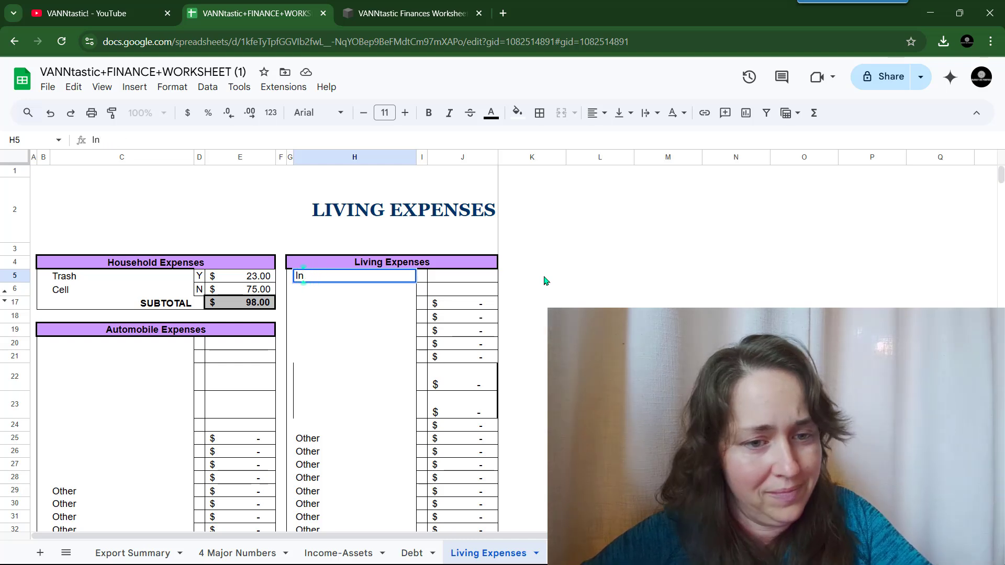
type("Food")
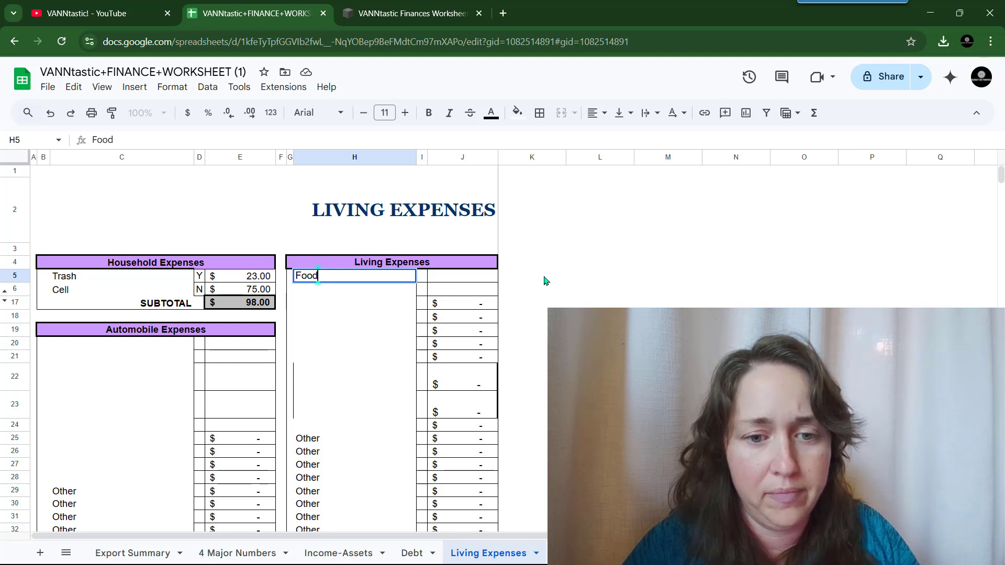
key("Tab")
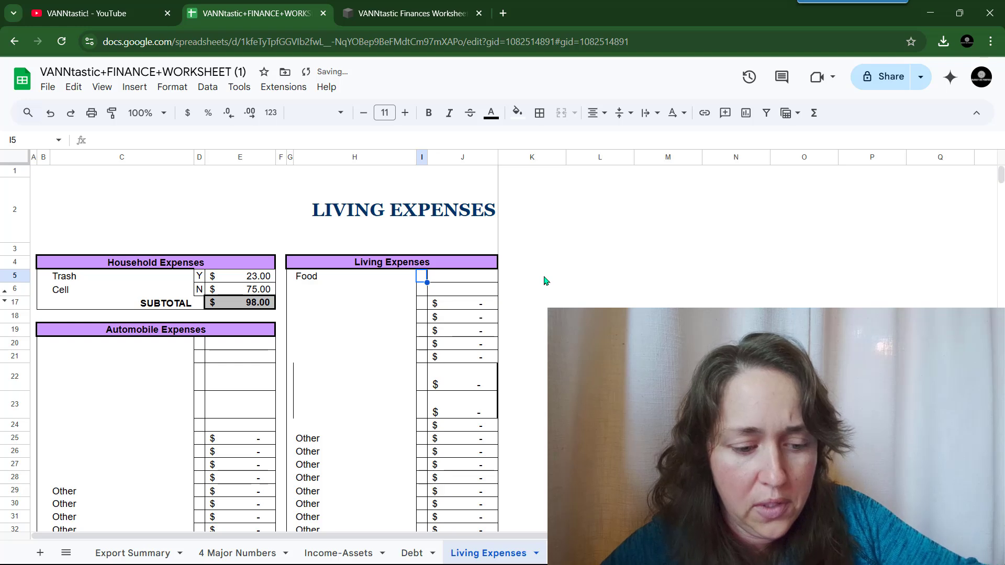
type("Y")
key("Tab")
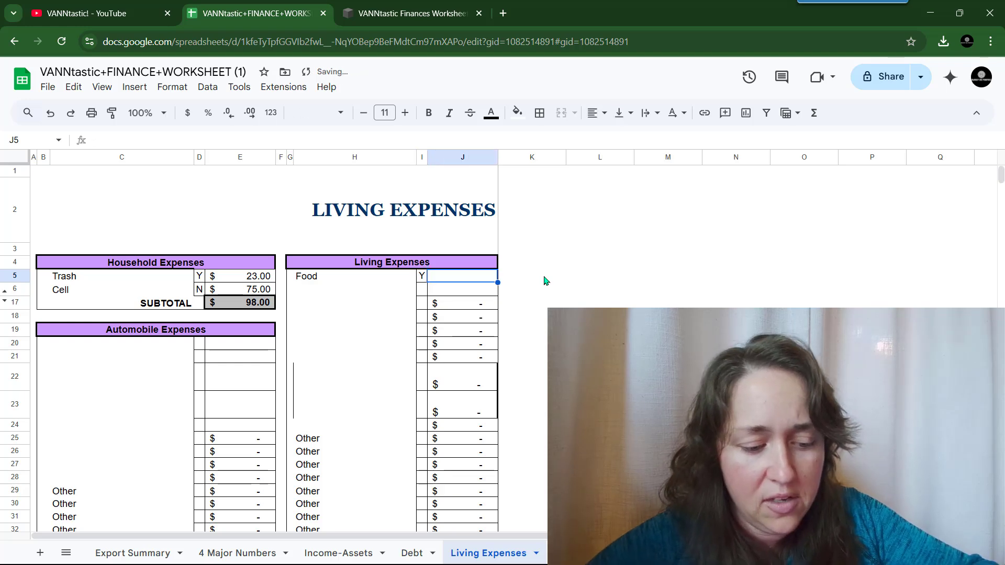
type("400")
key("Return")
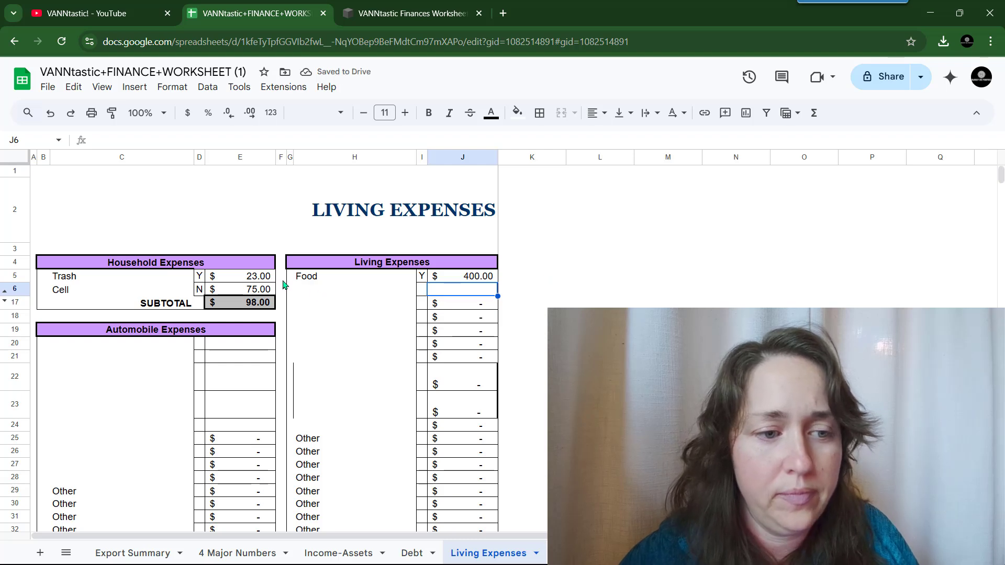
scroll(51, 355, "down", 3)
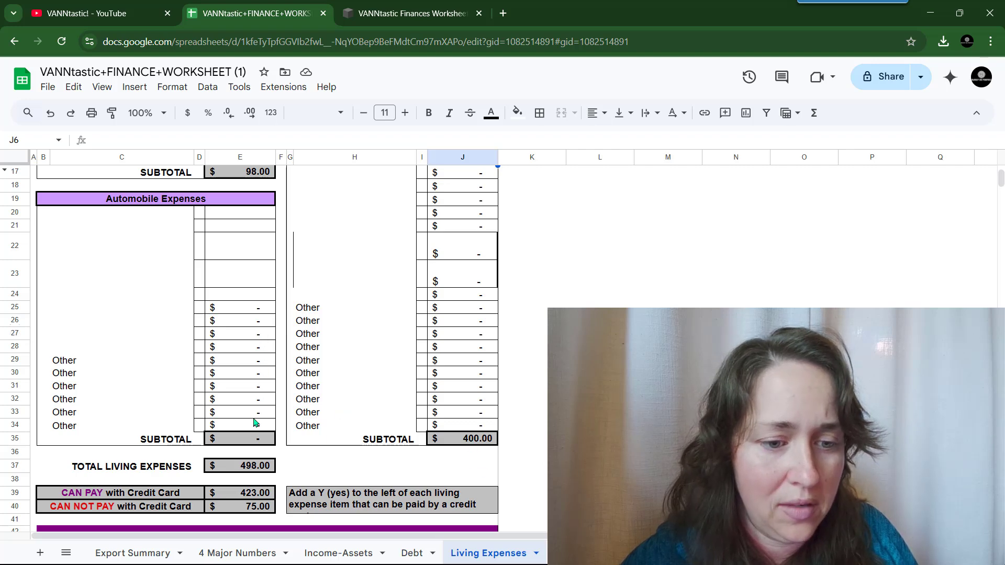
scroll(222, 313, "up", 2)
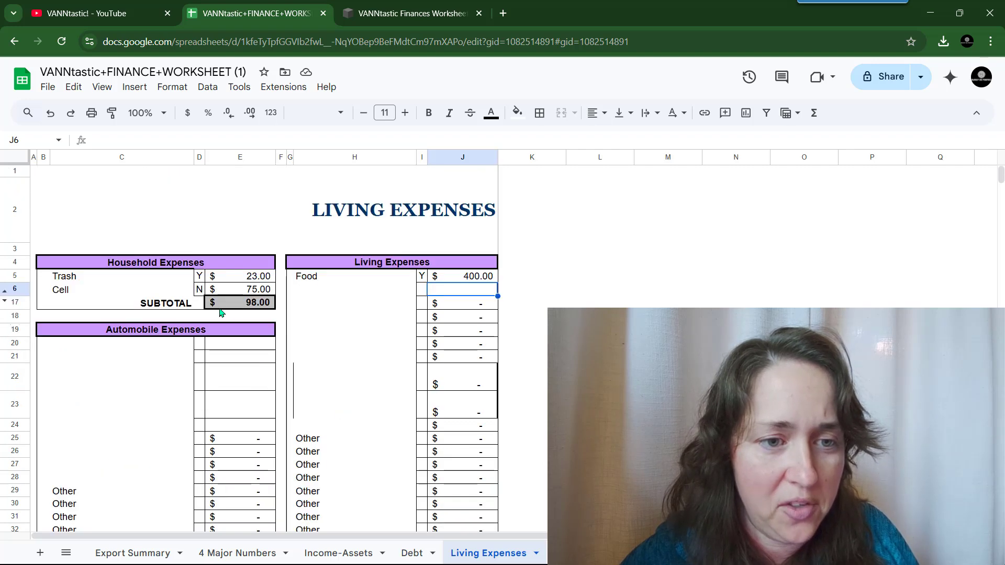
scroll(29, 352, "down", 2)
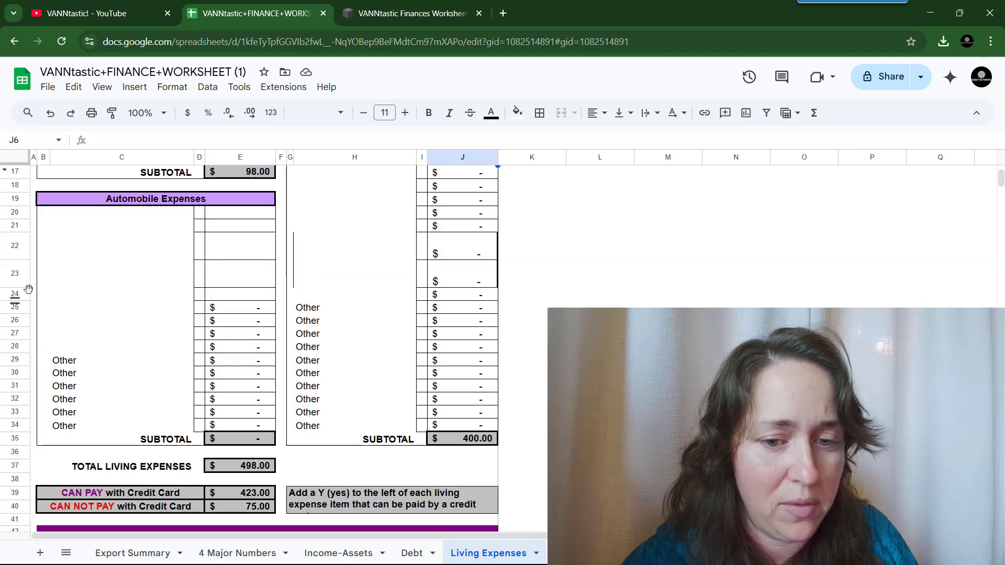
- Hide the empty Automobile expense rows 20–34
left_click_drag(15, 212, 21, 425)
right_click(82, 349)
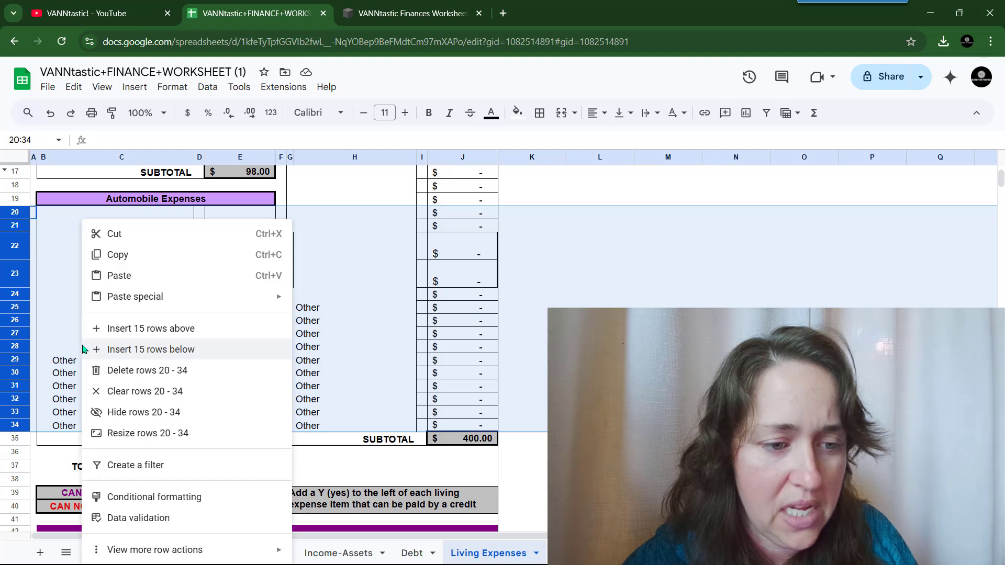
left_click(180, 415)
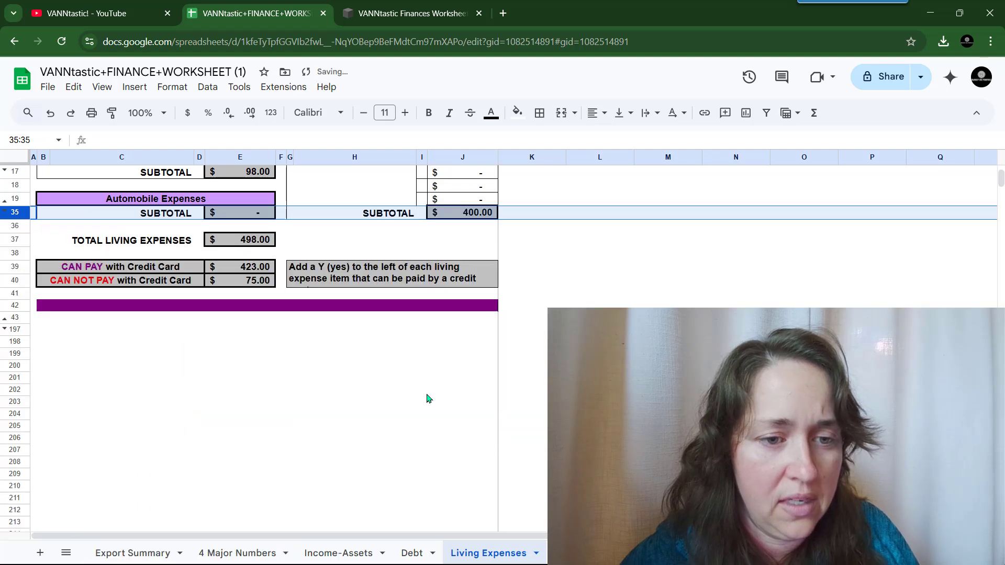
scroll(428, 399, "up", 3)
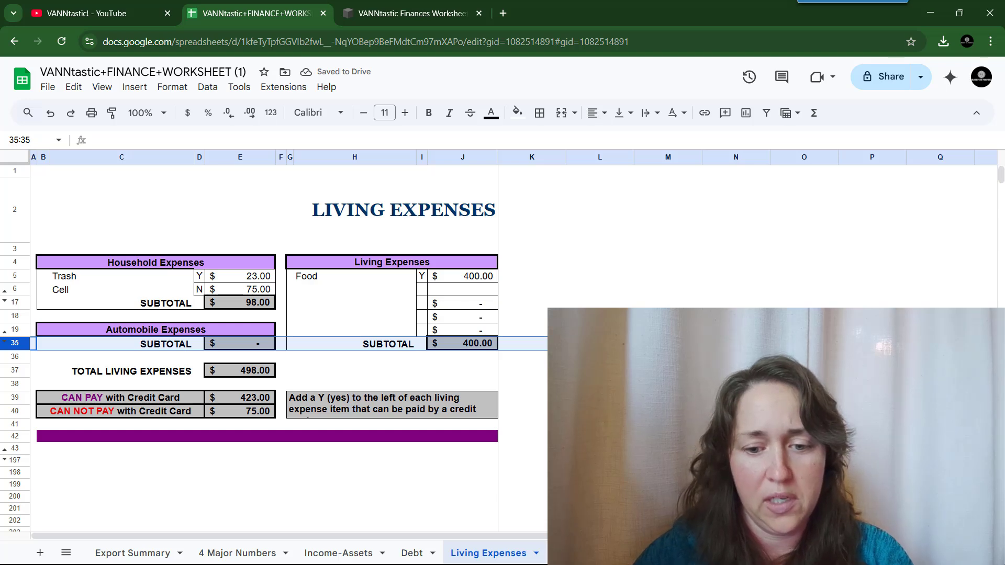
- Check the NET CASH FLOW formula on the 4 Major Numbers sheet, reading $3,263.00
left_click(575, 553)
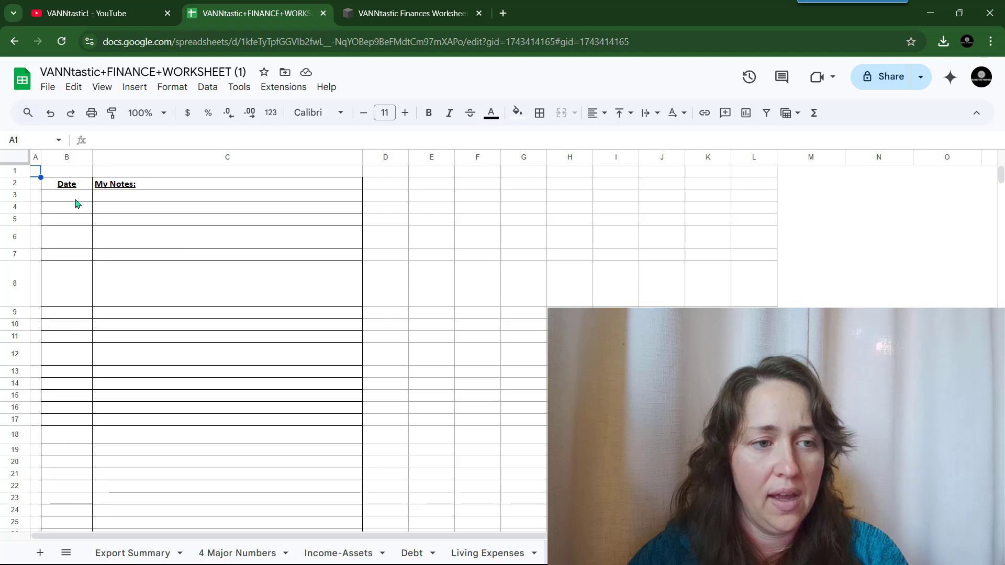
left_click(133, 553)
left_click(246, 551)
scroll(246, 314, "down", 3)
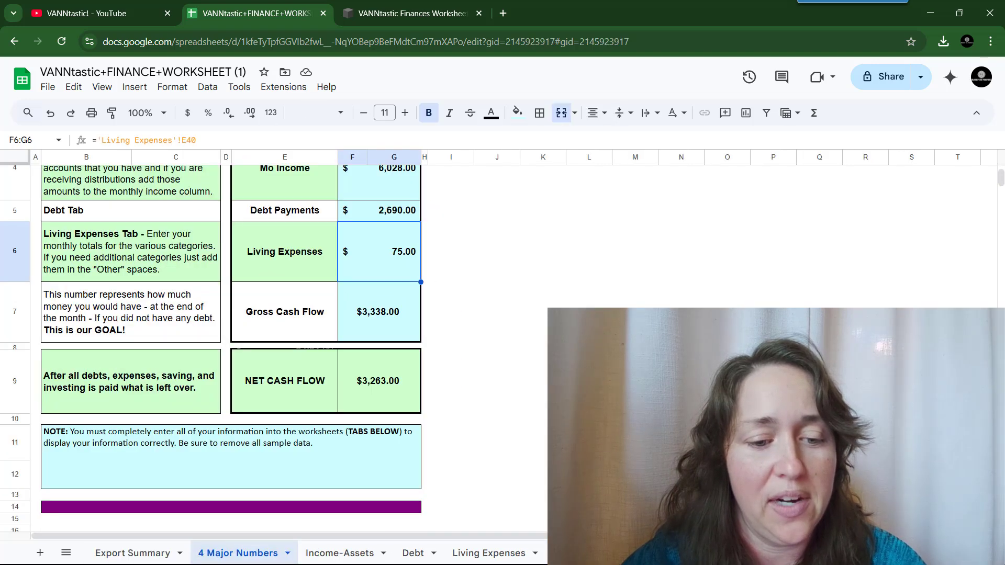
left_click(412, 388)
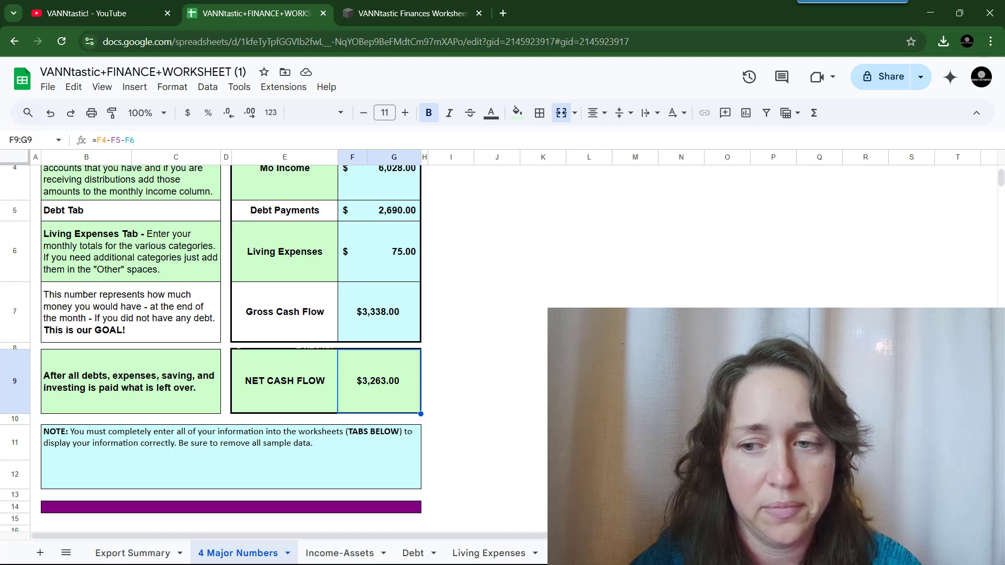
scroll(594, 269, "up", 1)
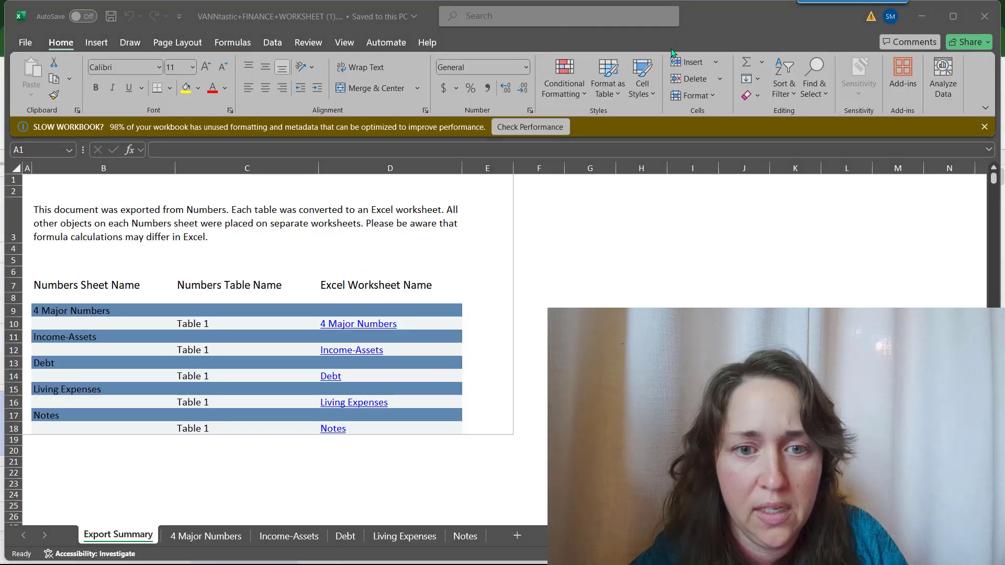
- Set Mo Income in F4 to reference Income-Assets D51, the TOTAL INCOME & ASSETS monthly total
left_click(984, 127)
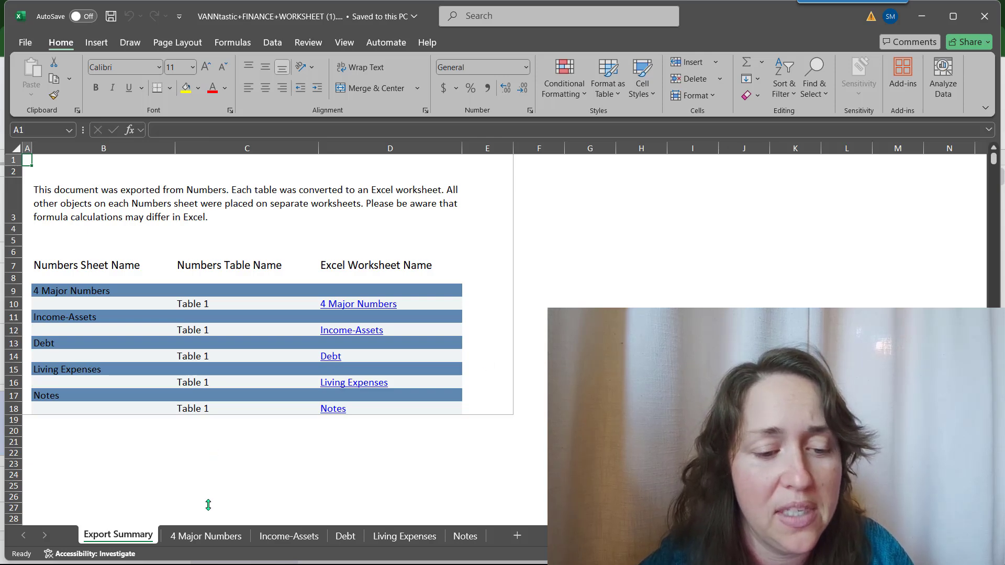
left_click(212, 537)
left_click(395, 302)
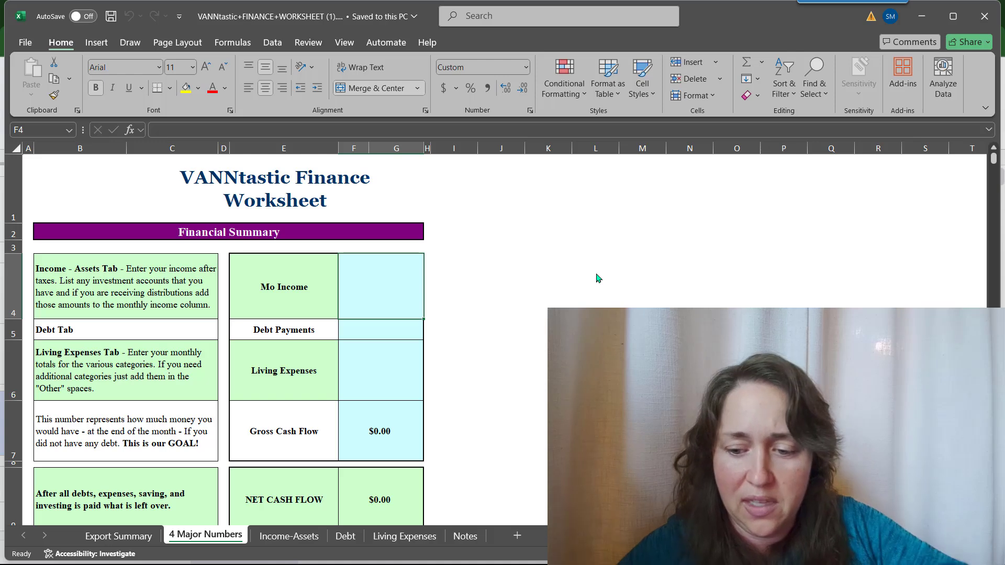
type("=")
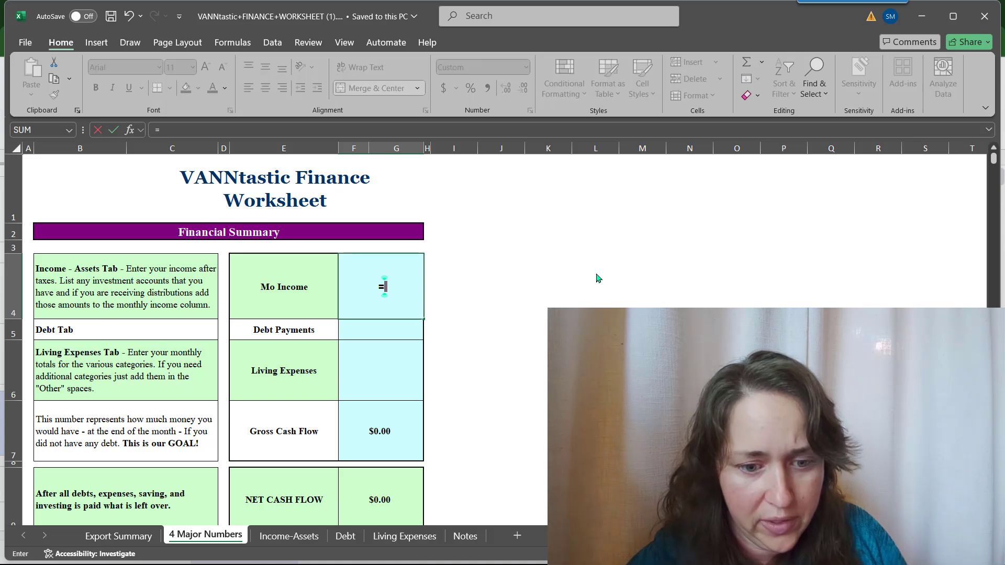
left_click(284, 536)
scroll(374, 399, "down", 3)
scroll(374, 399, "down", 9)
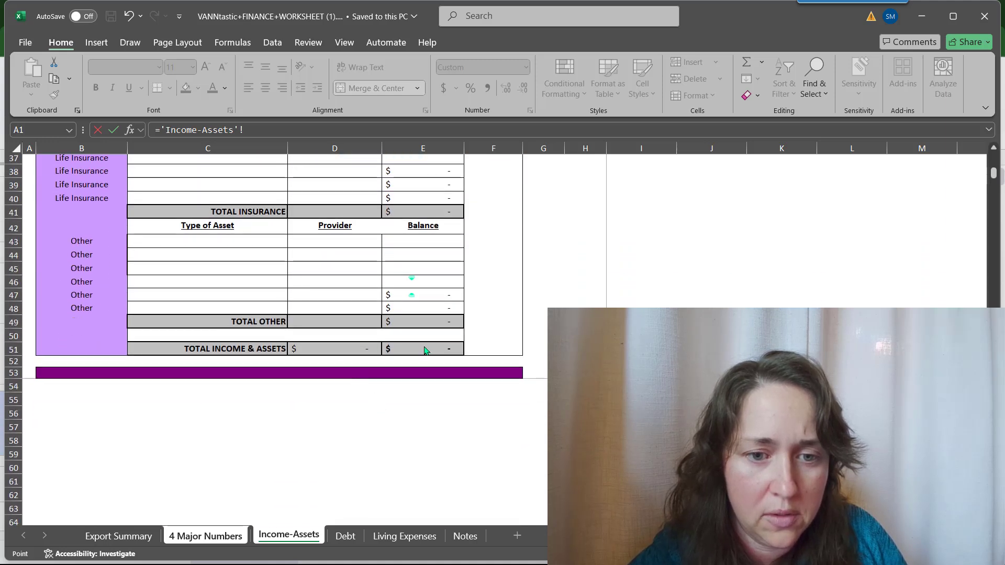
scroll(303, 360, "up", 12)
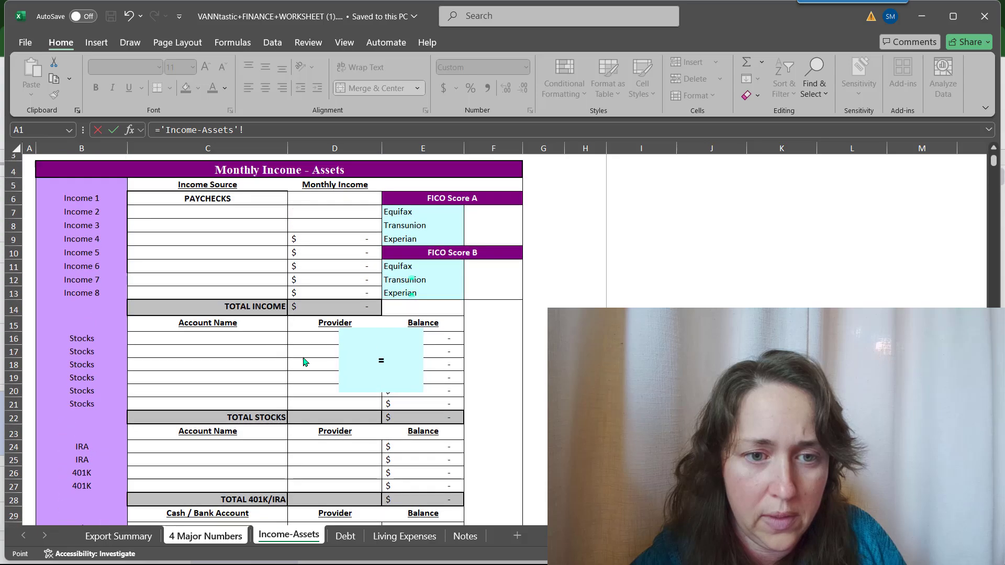
scroll(304, 360, "down", 12)
left_click(327, 346)
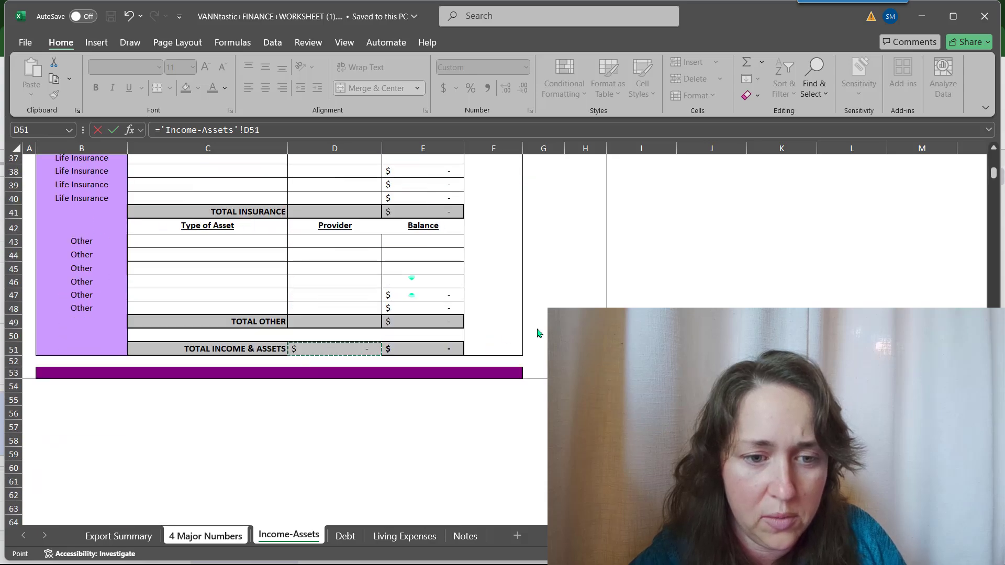
key("Return")
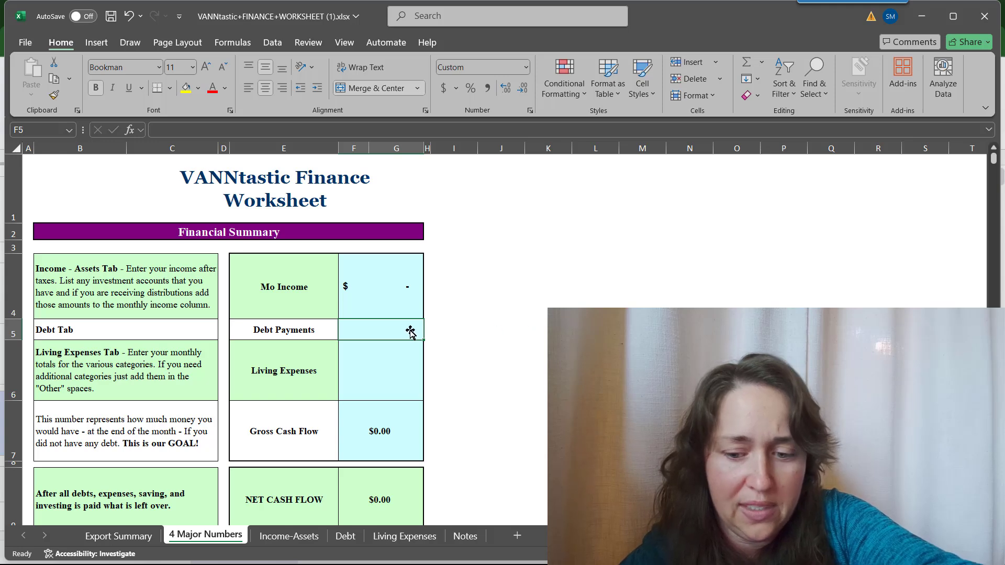
- Link Debt Payments in F5 to the TOTAL DEBT payment with =Debt!F56
type("=")
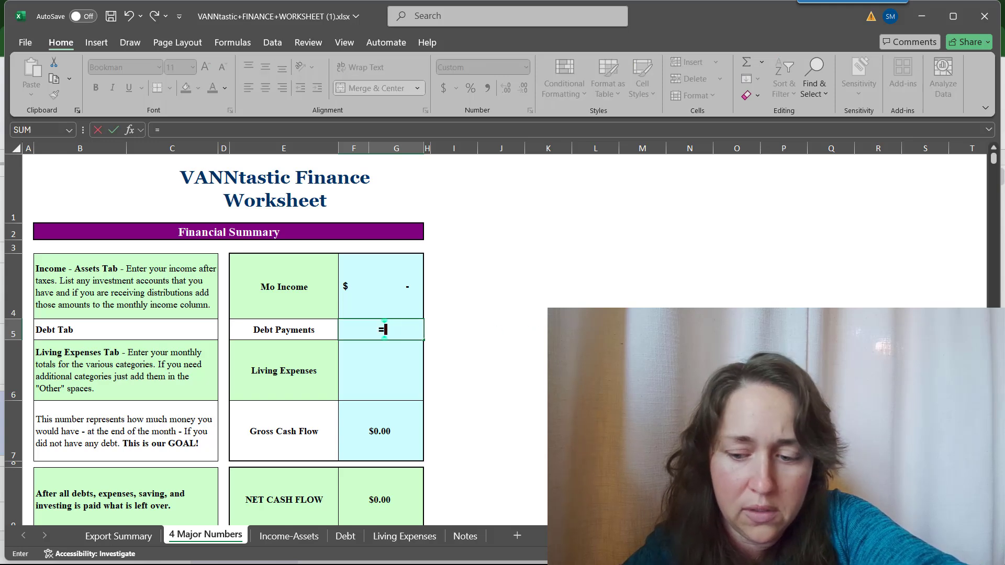
left_click(346, 535)
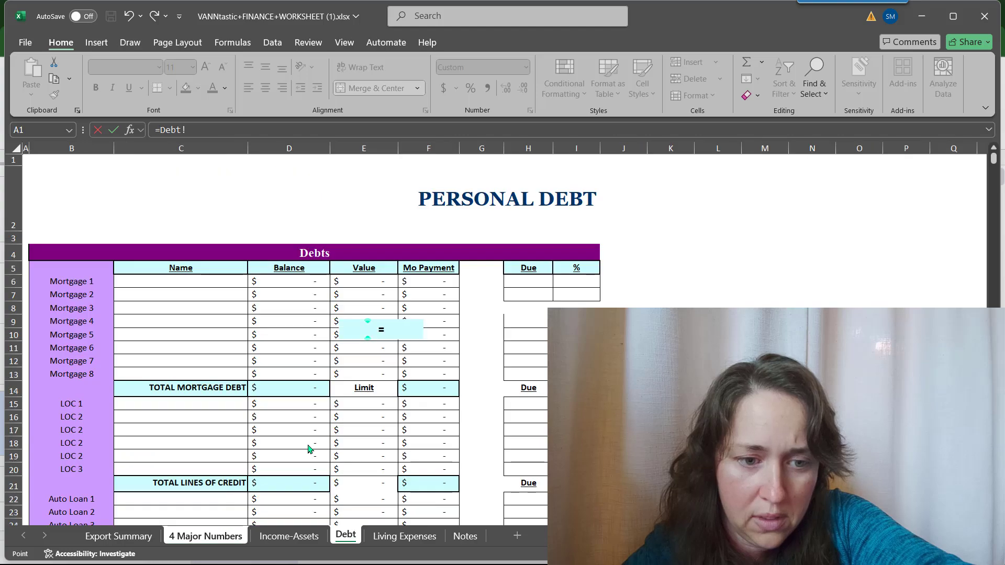
scroll(308, 448, "down", 10)
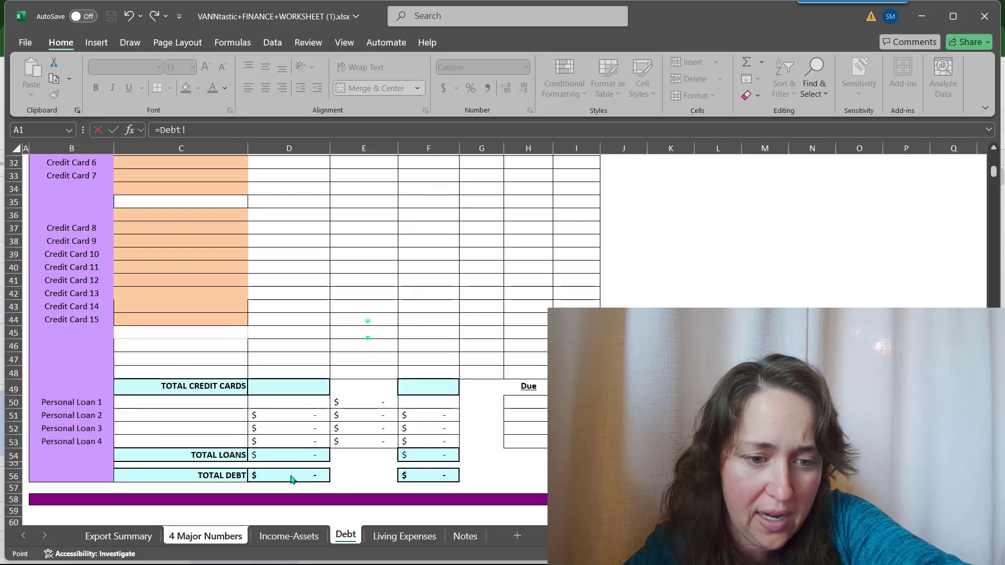
scroll(361, 473, "up", 10)
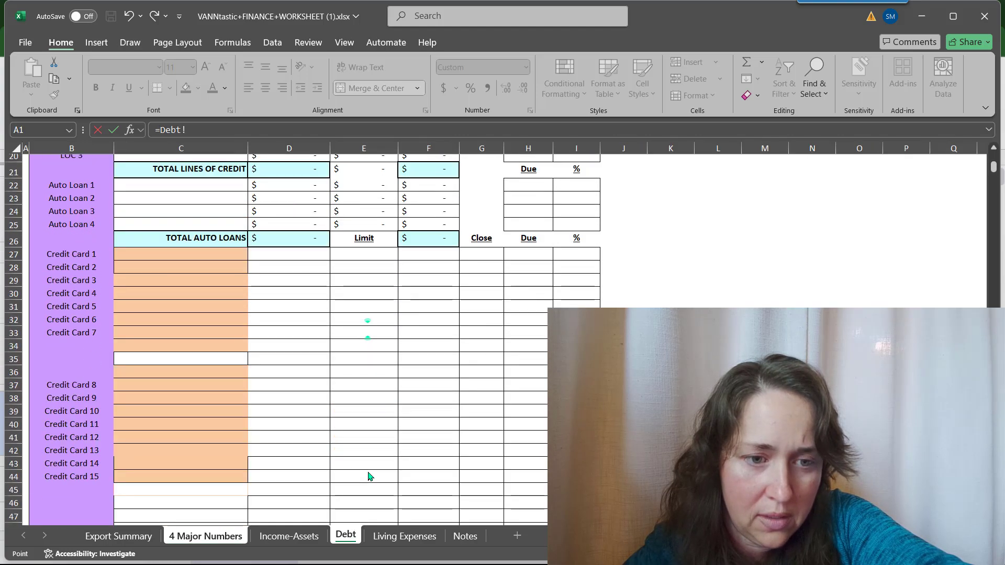
scroll(368, 476, "down", 10)
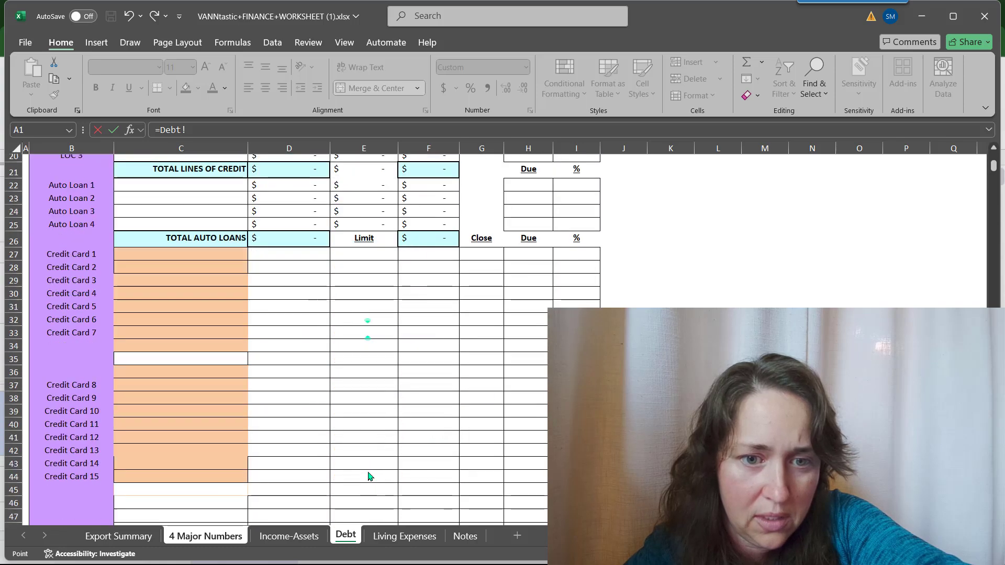
scroll(368, 476, "down", 2)
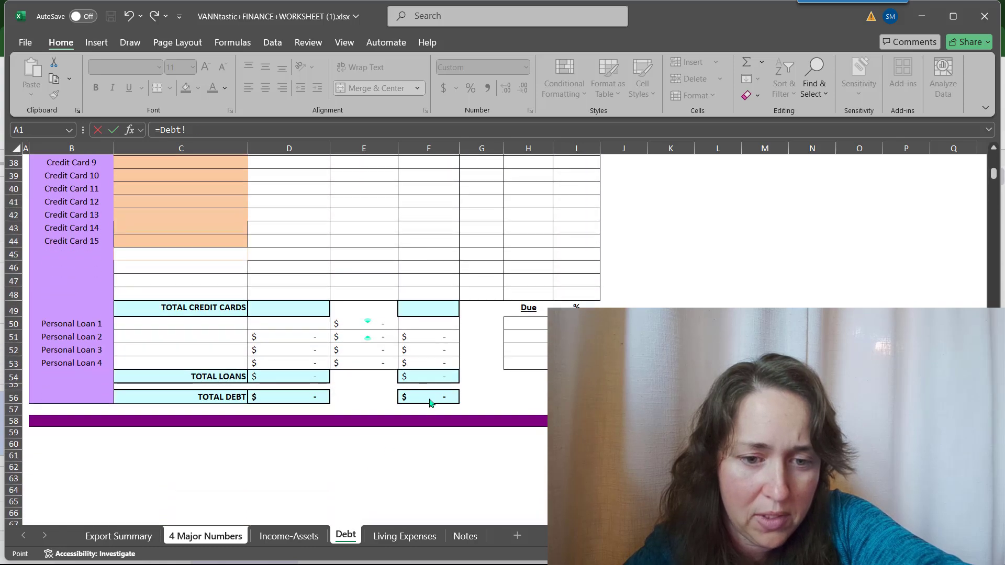
left_click(431, 398)
key("Return")
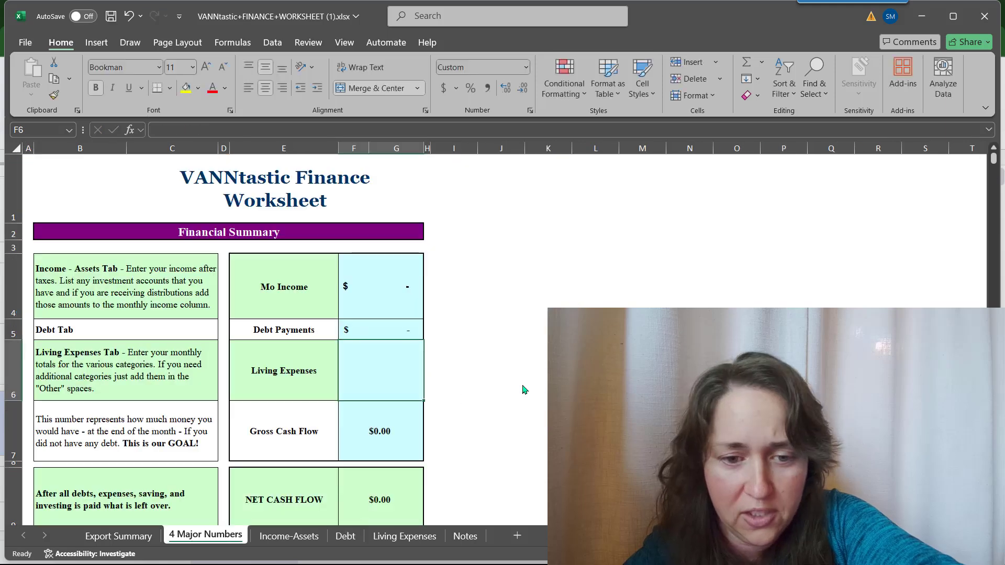
- Link Living Expenses in F6 to 'Living Expenses'!E40, then return to the Google Sheets copy
type("=")
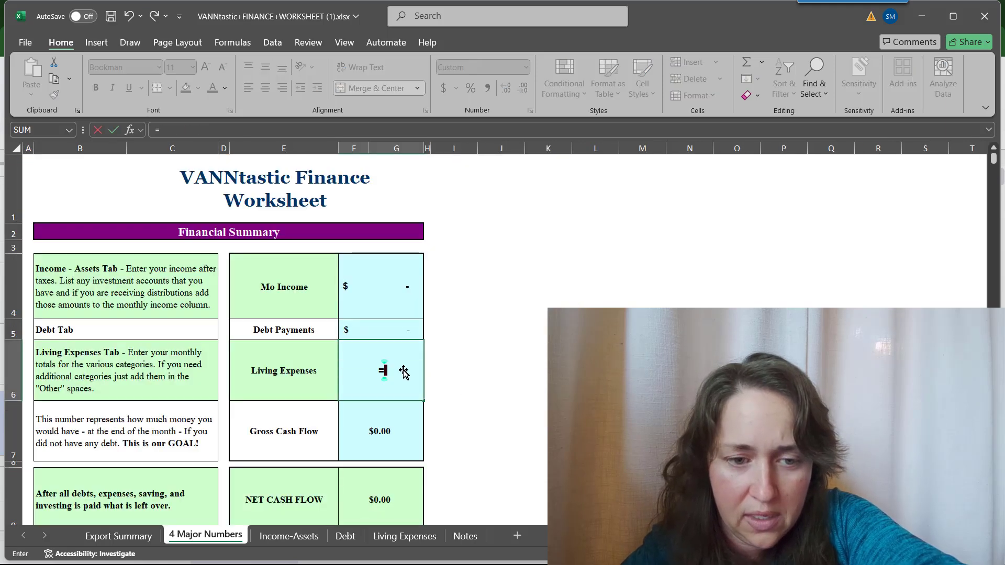
left_click(400, 536)
scroll(544, 271, "down", 10)
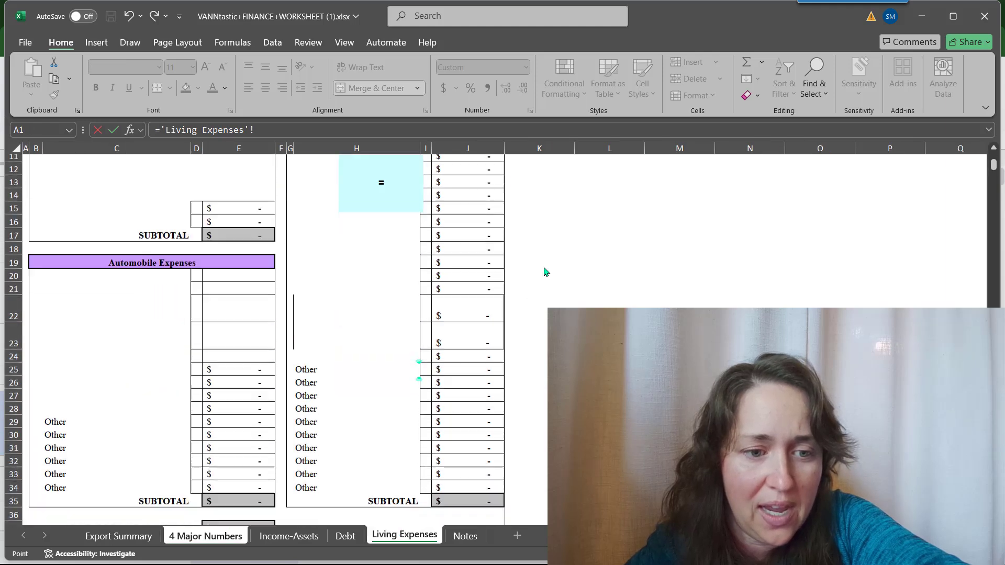
left_click(239, 286)
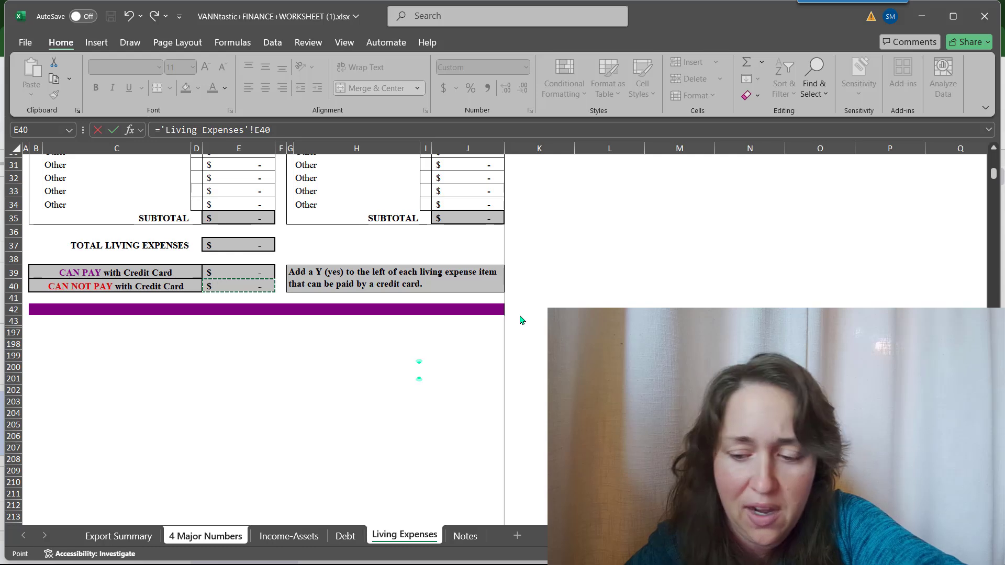
key("Return")
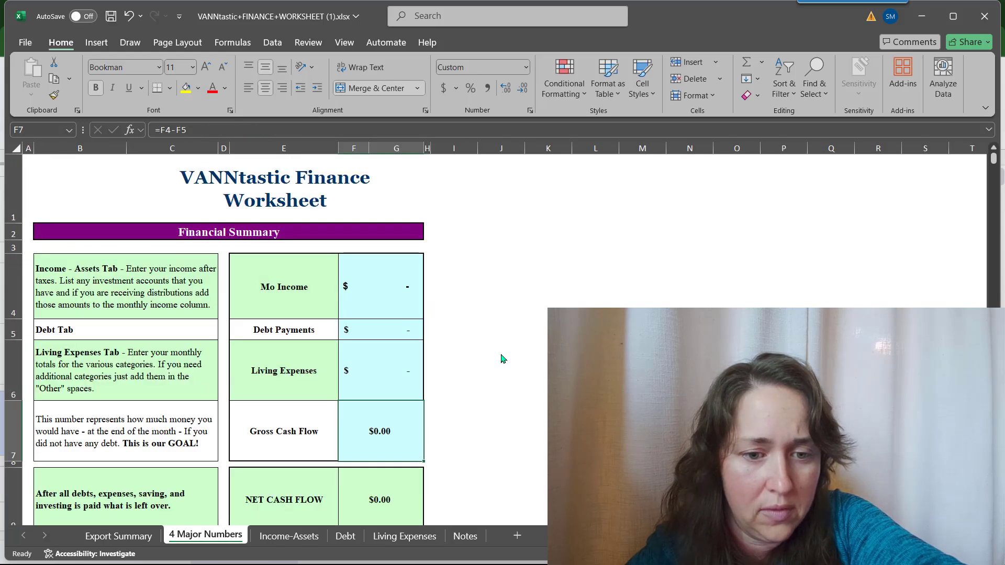
scroll(501, 359, "down", 2)
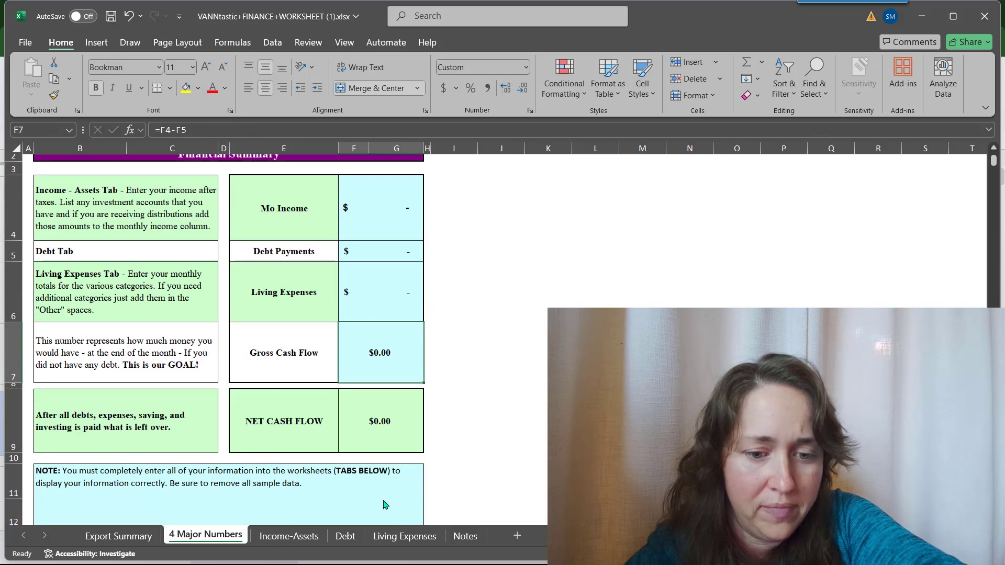
left_click(412, 535)
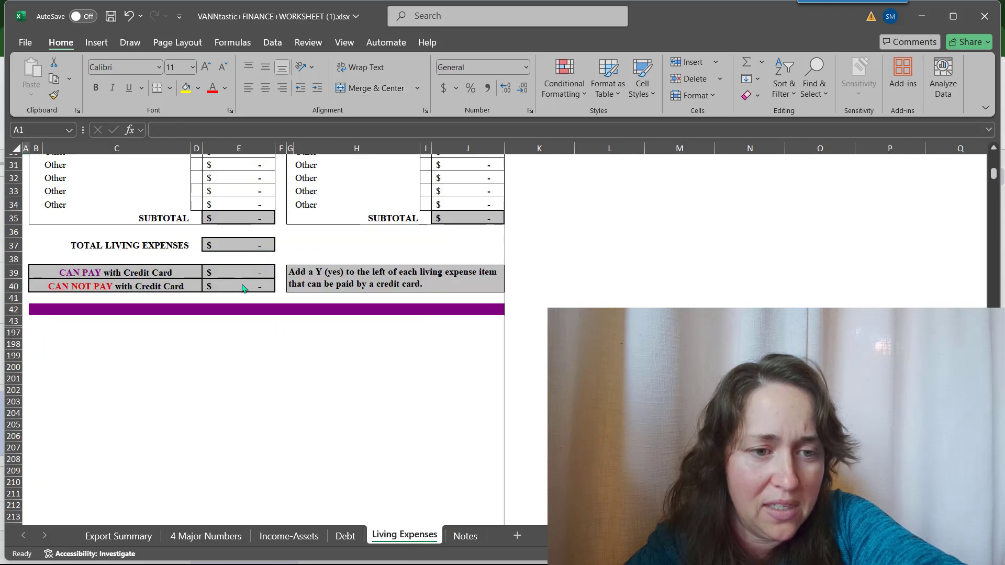
key("alt+Tab")
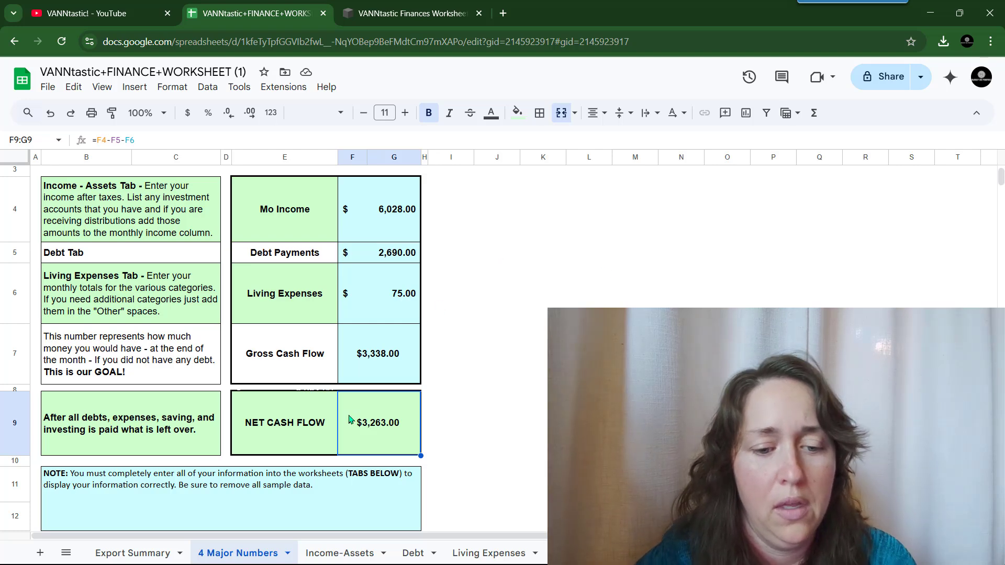
left_click(477, 550)
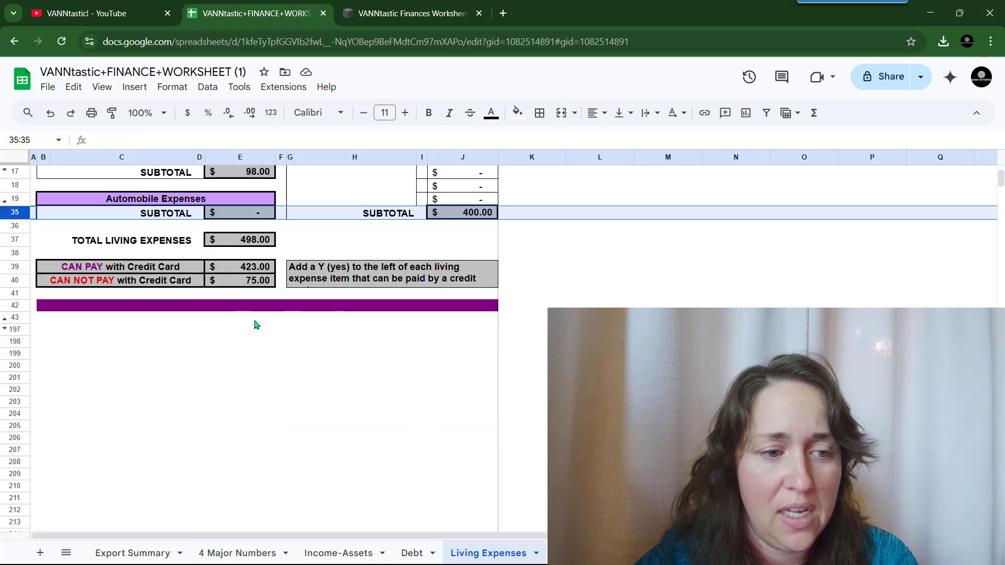
scroll(302, 382, "up", 3)
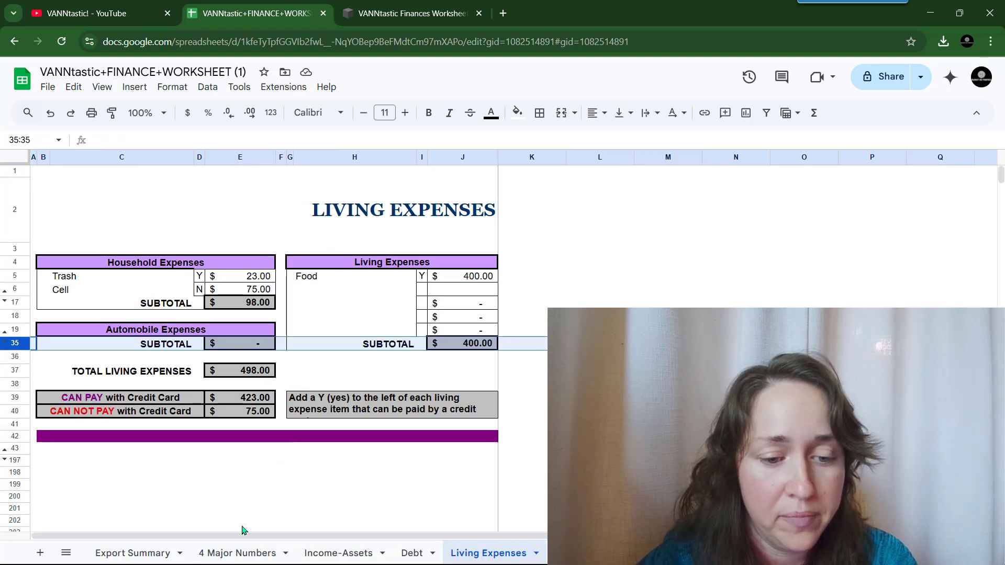
left_click(244, 547)
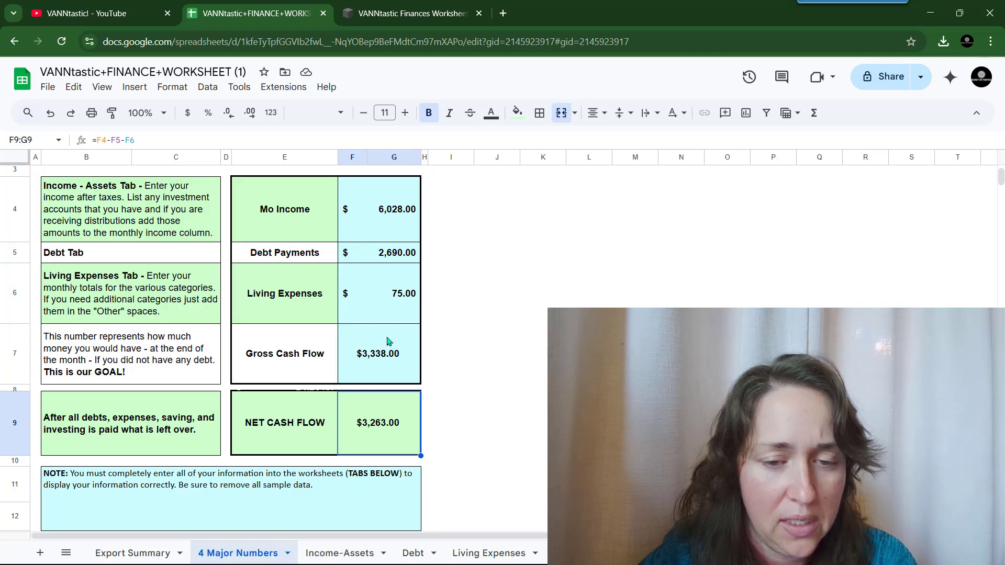
left_click(411, 549)
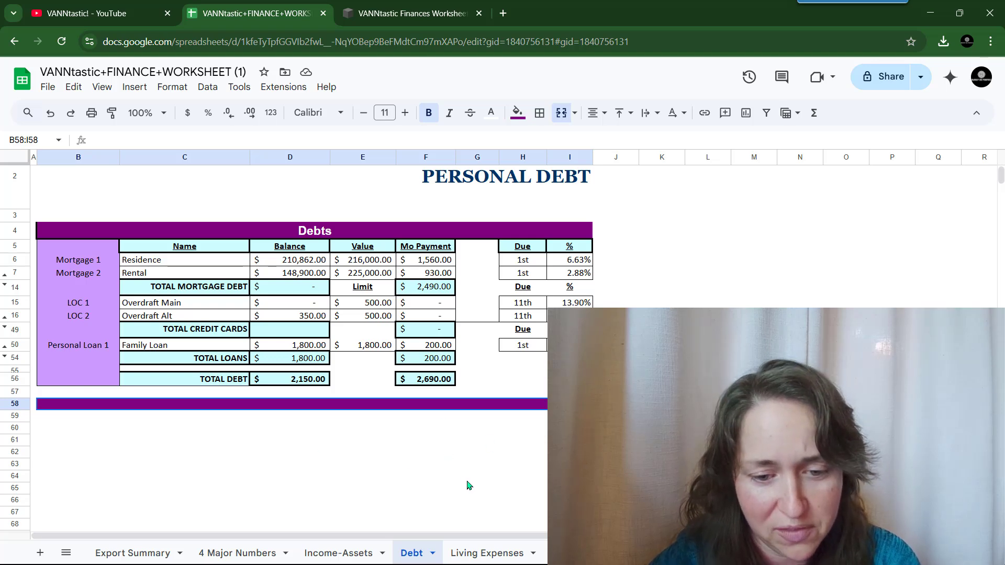
left_click(251, 553)
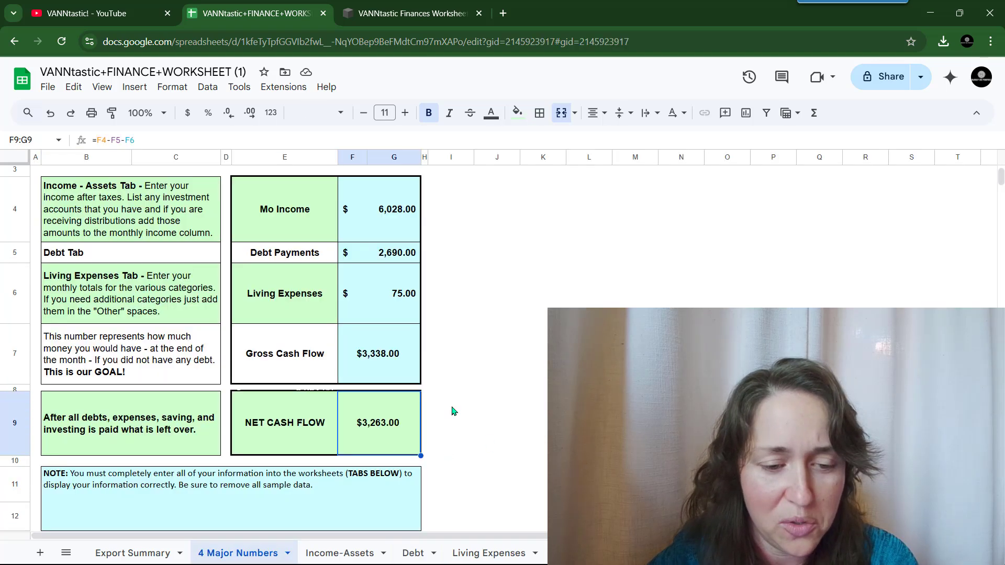